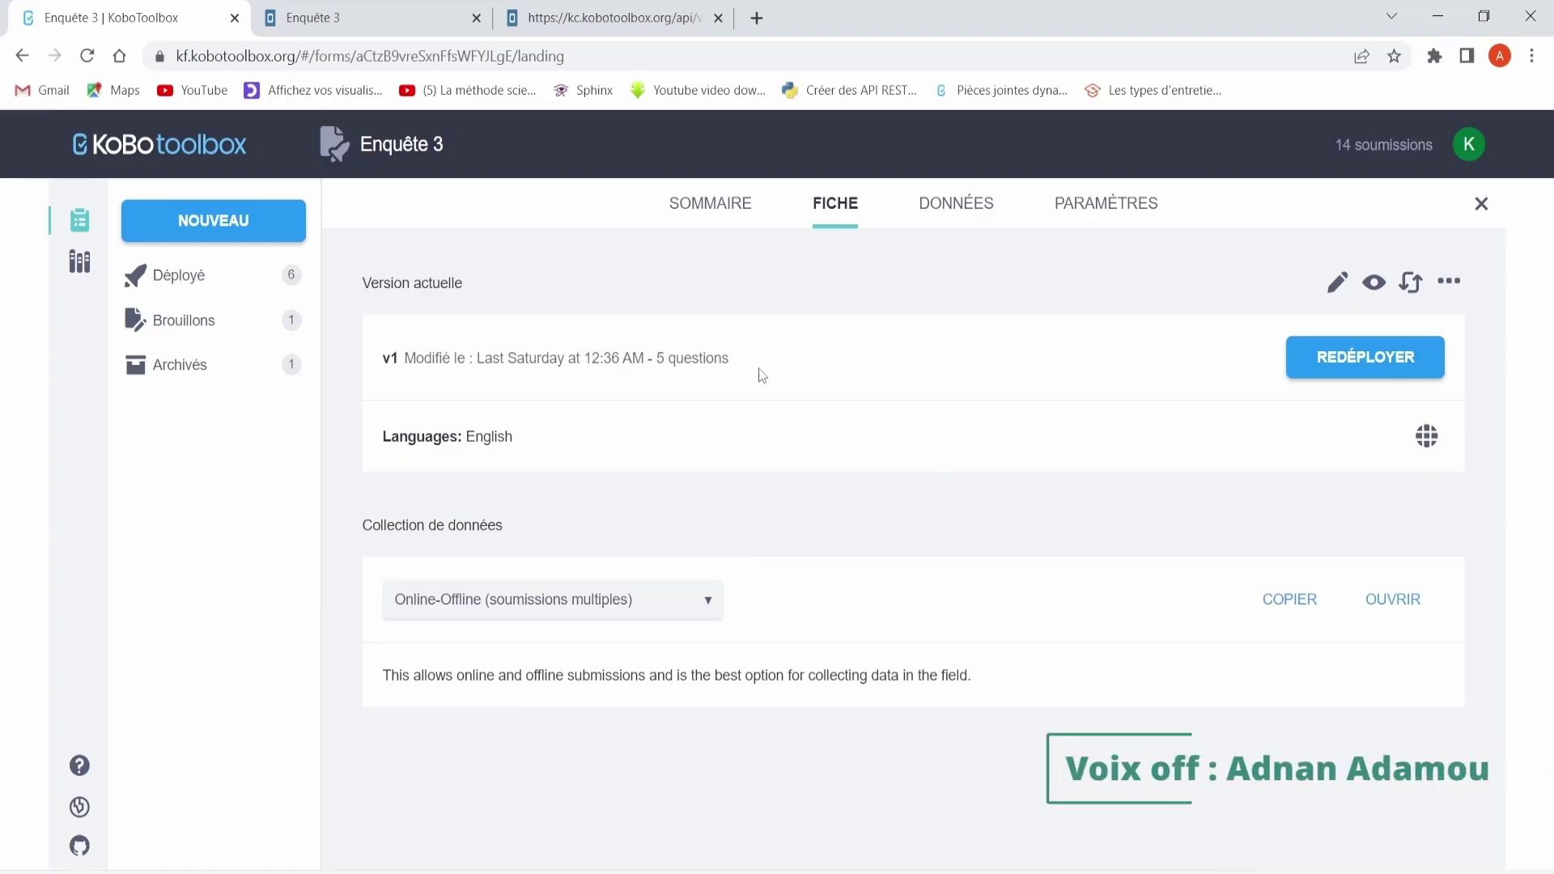
Step: Create an XLS export of the Enquête 3 submissions under DONNÉES > Téléchargements and download the .xlsx file
click(952, 212)
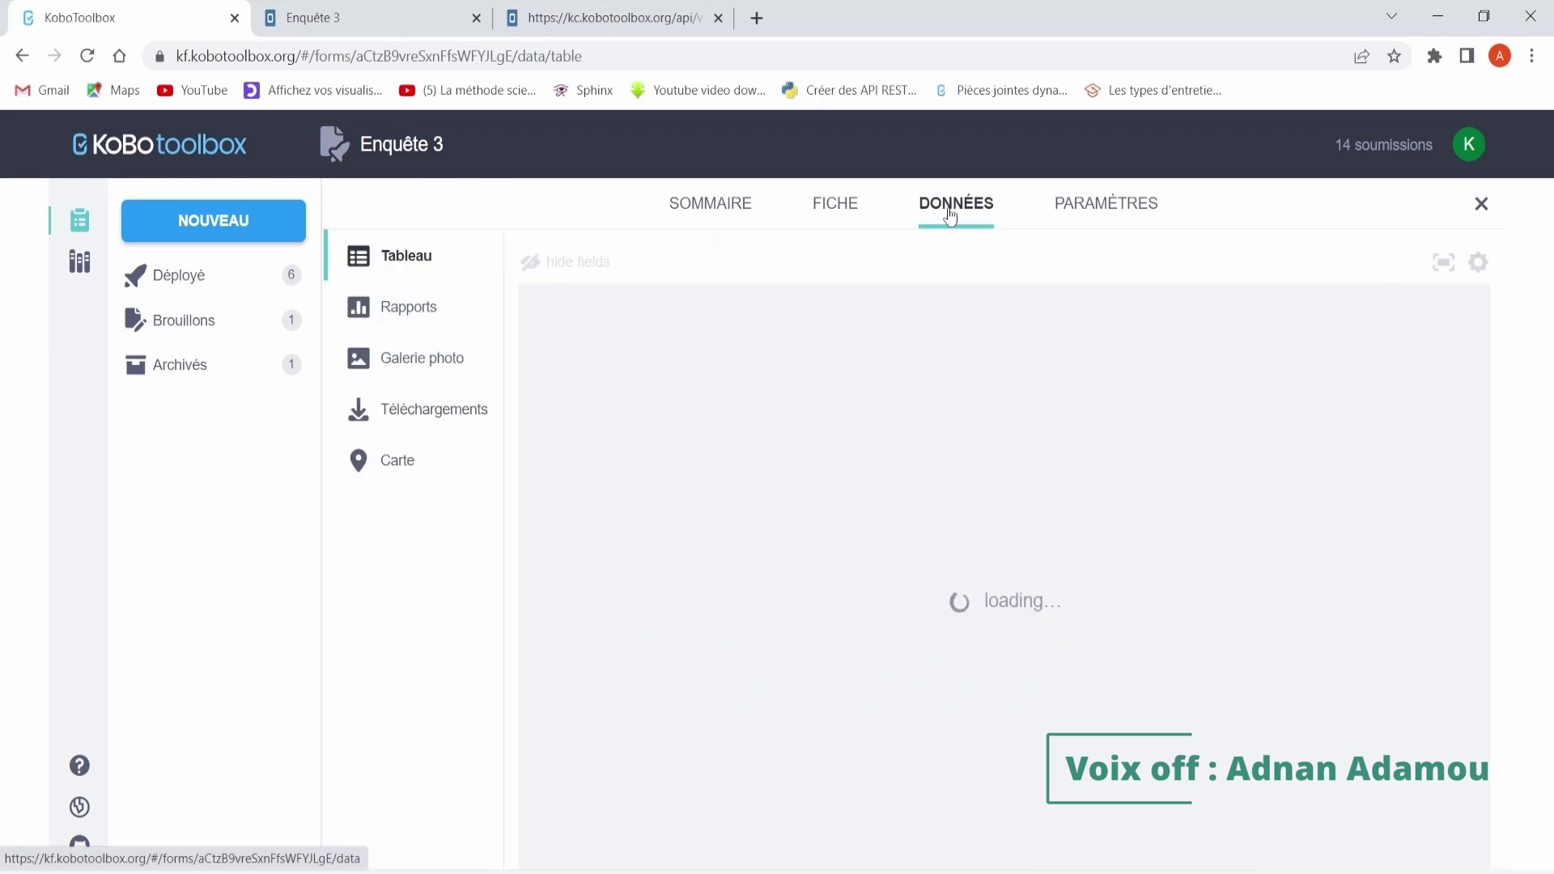
click(443, 415)
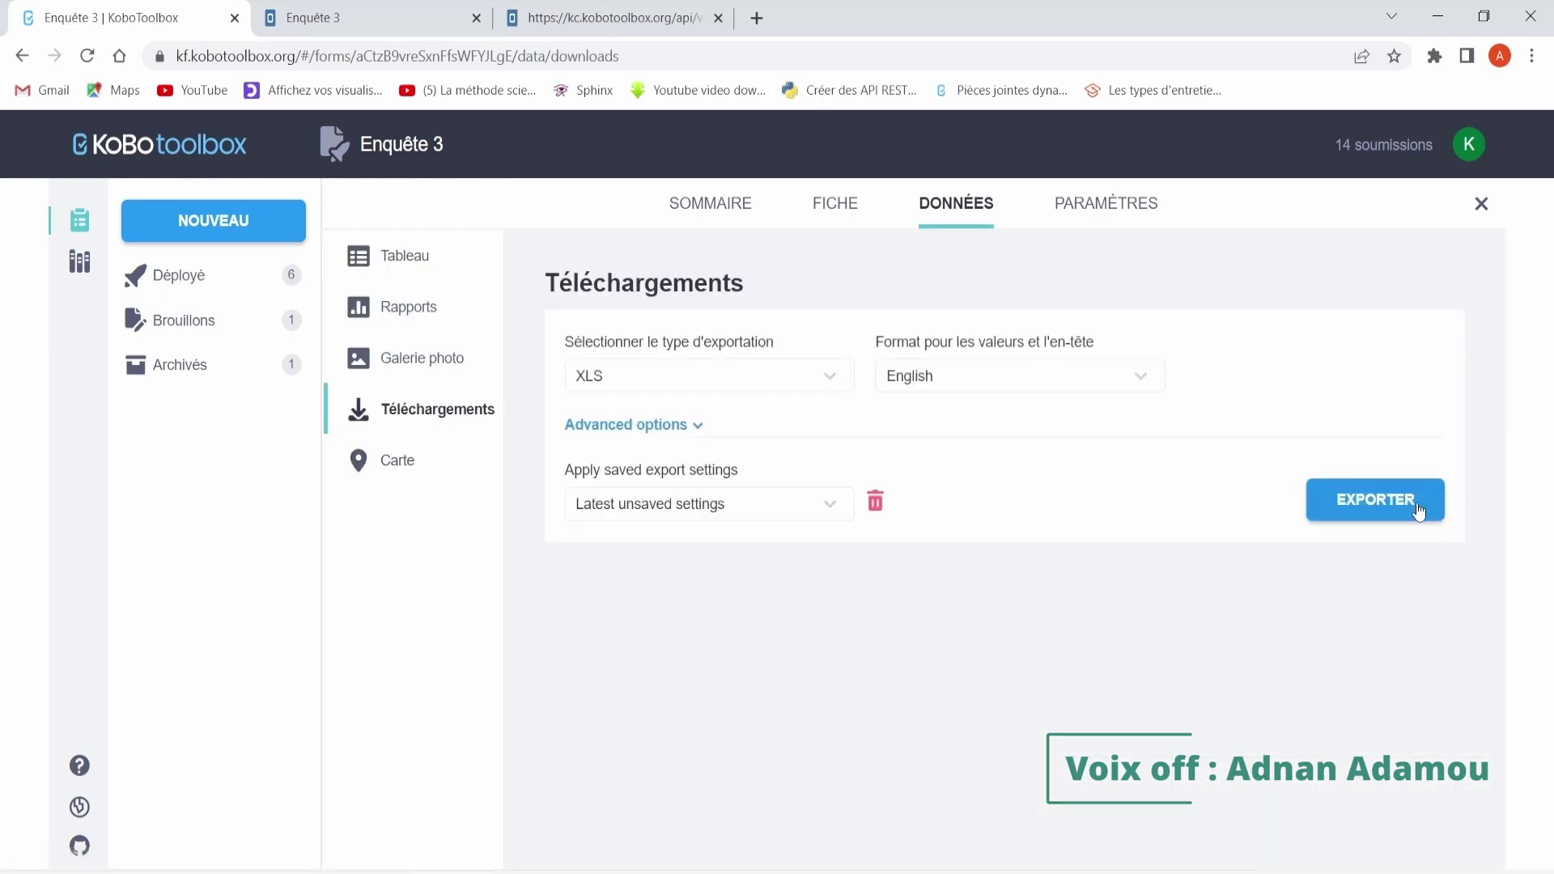
click(1416, 508)
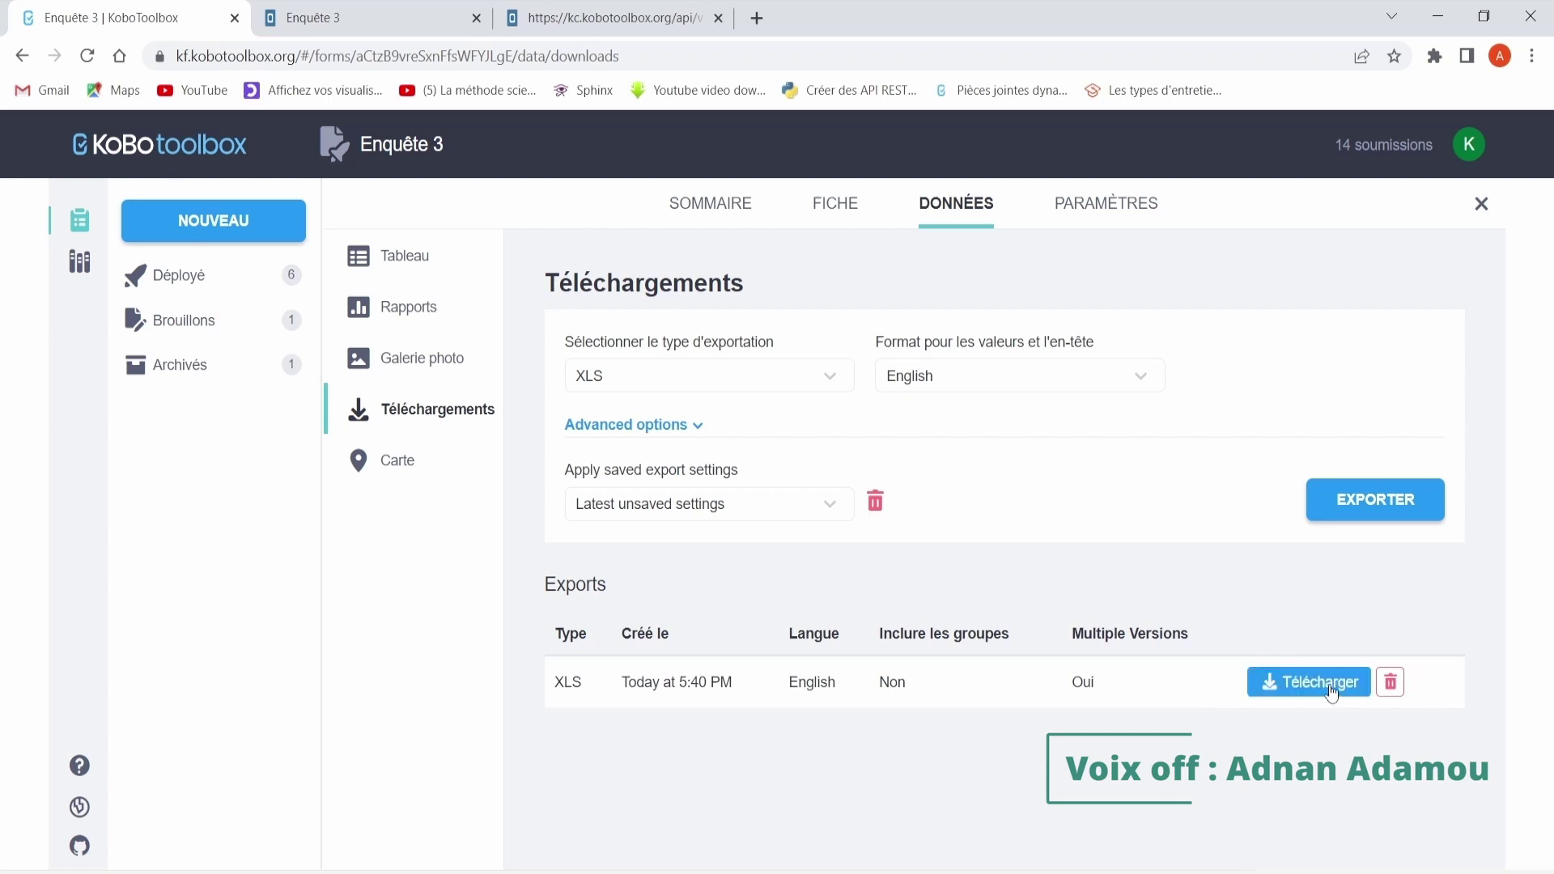
click(1329, 688)
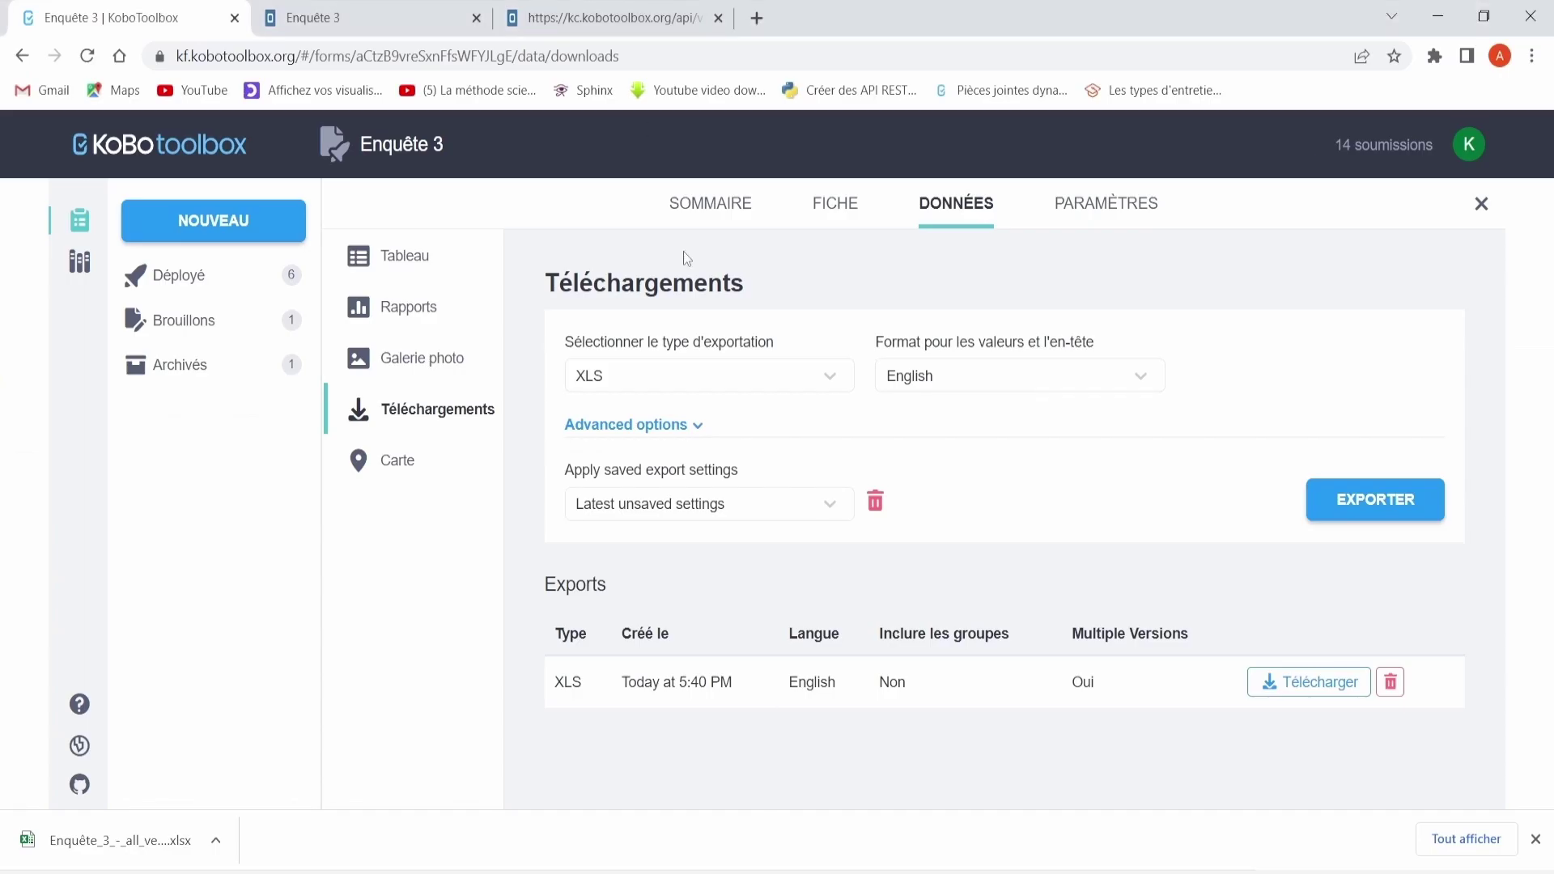
Step: Switch to the Enquête 3 web form and scroll to its Sexe, Age and situation matrimoniale questions
click(340, 17)
scroll(738, 347, down, 5)
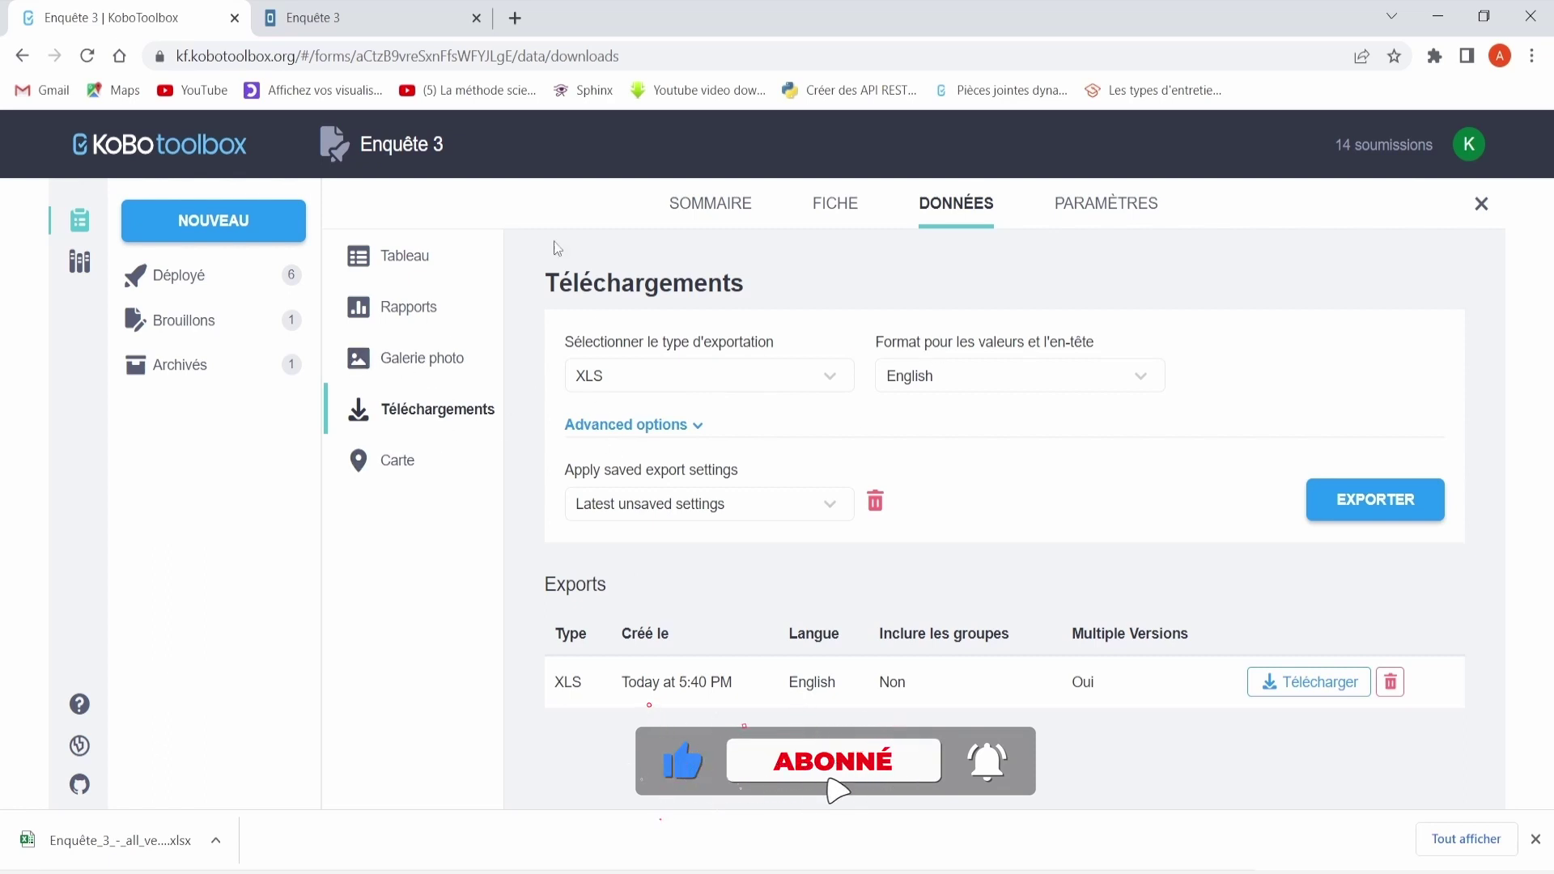
key(ctrl+Tab)
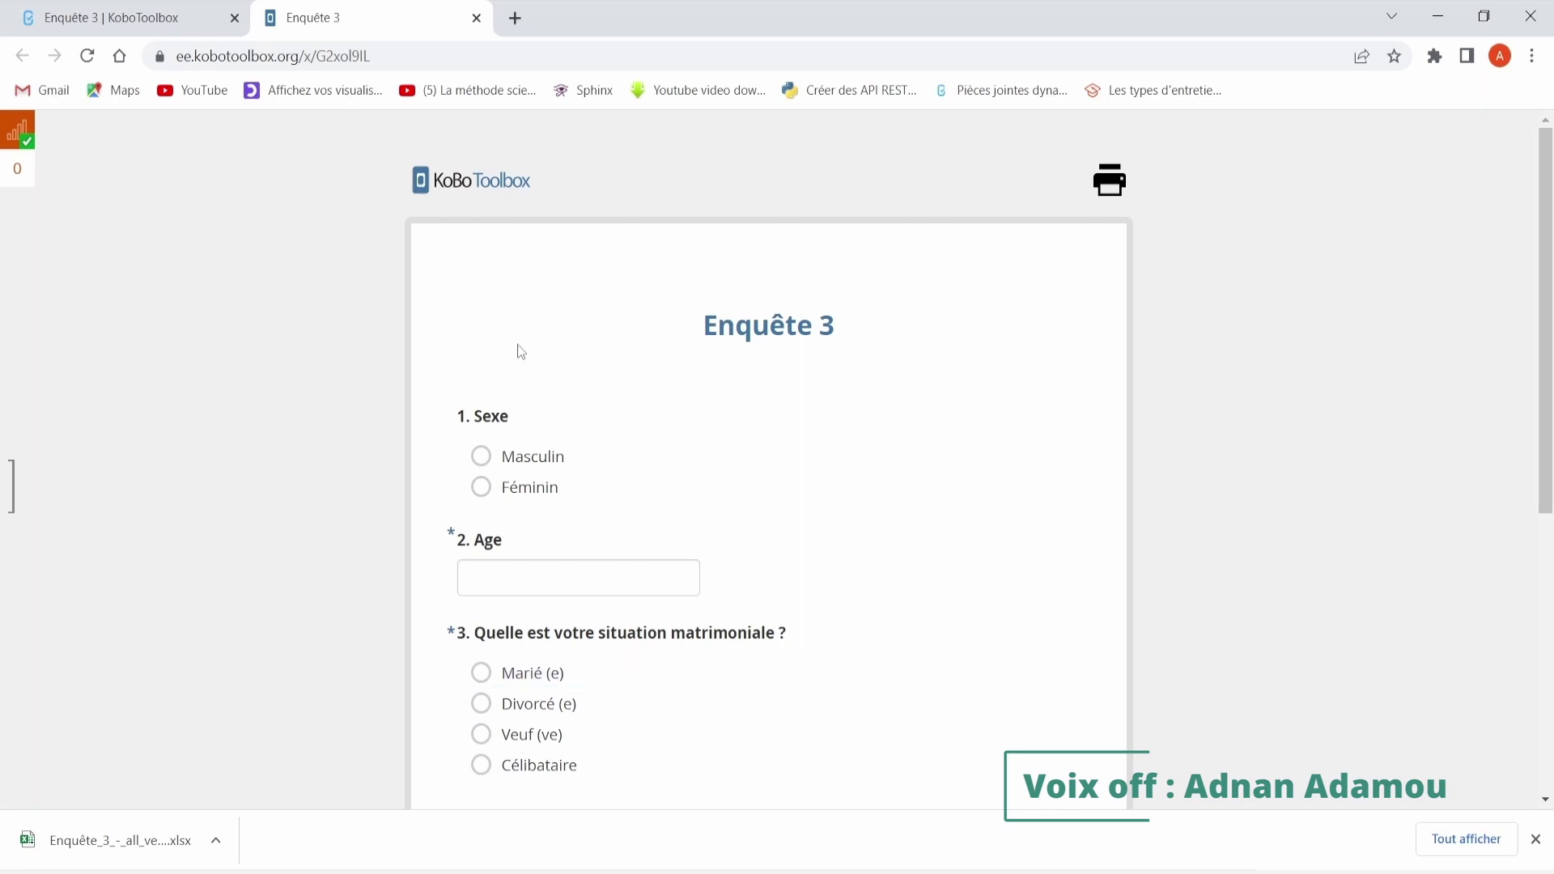
Step: Open an empty new tab, then show the Enquête 3 project's PARAMÈTRES page in the first tab
click(325, 55)
click(513, 24)
click(515, 19)
click(416, 14)
click(166, 16)
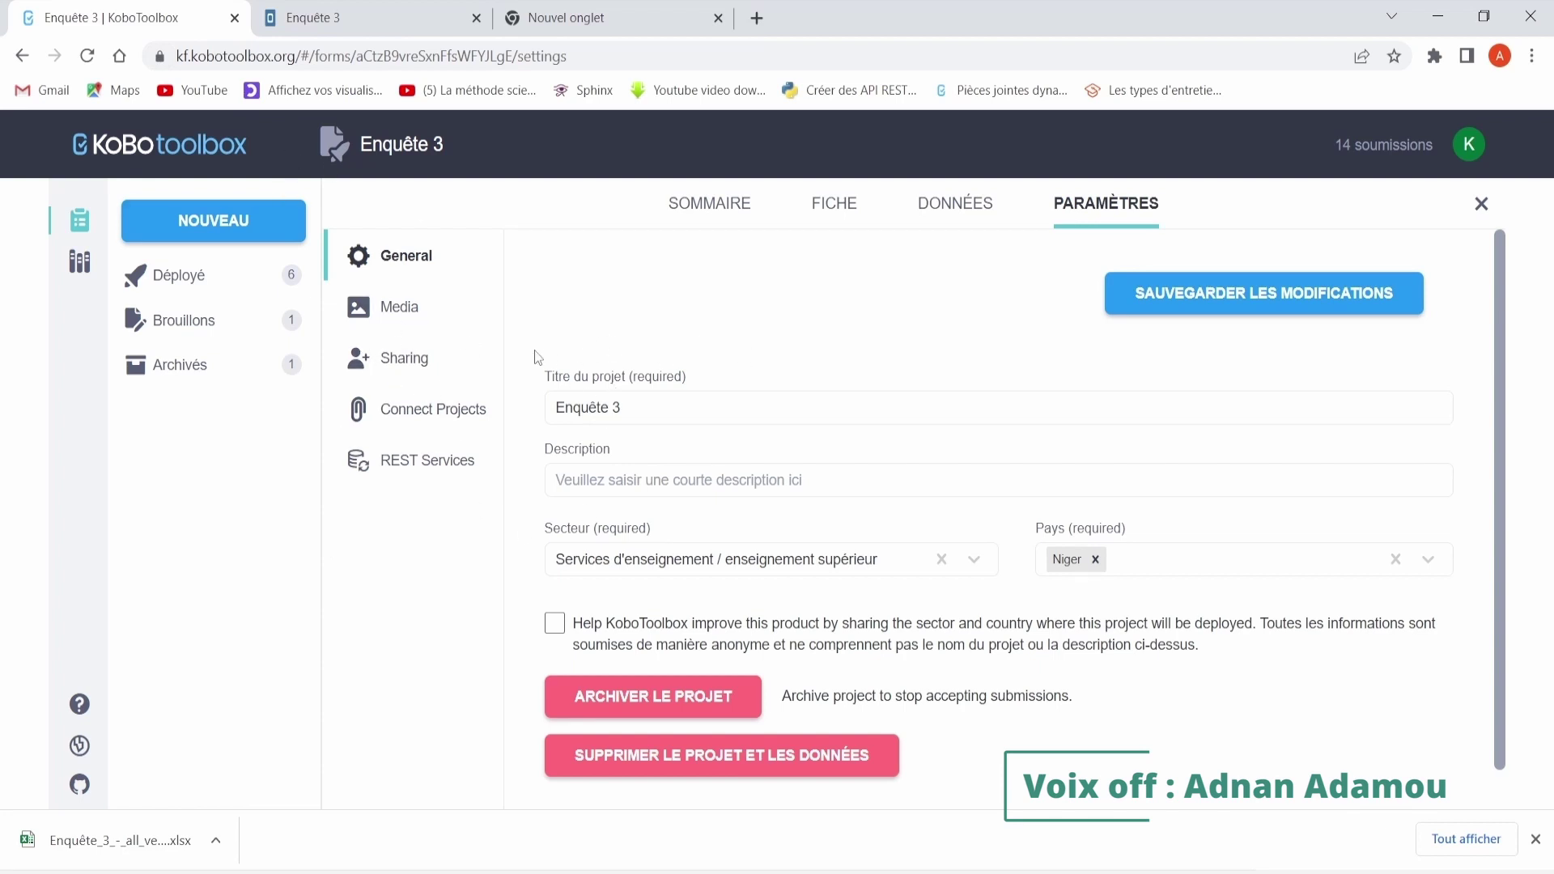
click(391, 29)
Step: Close the empty tab and show the 'Adresses de l'API (V1)' slide listing the two API data addresses
click(718, 18)
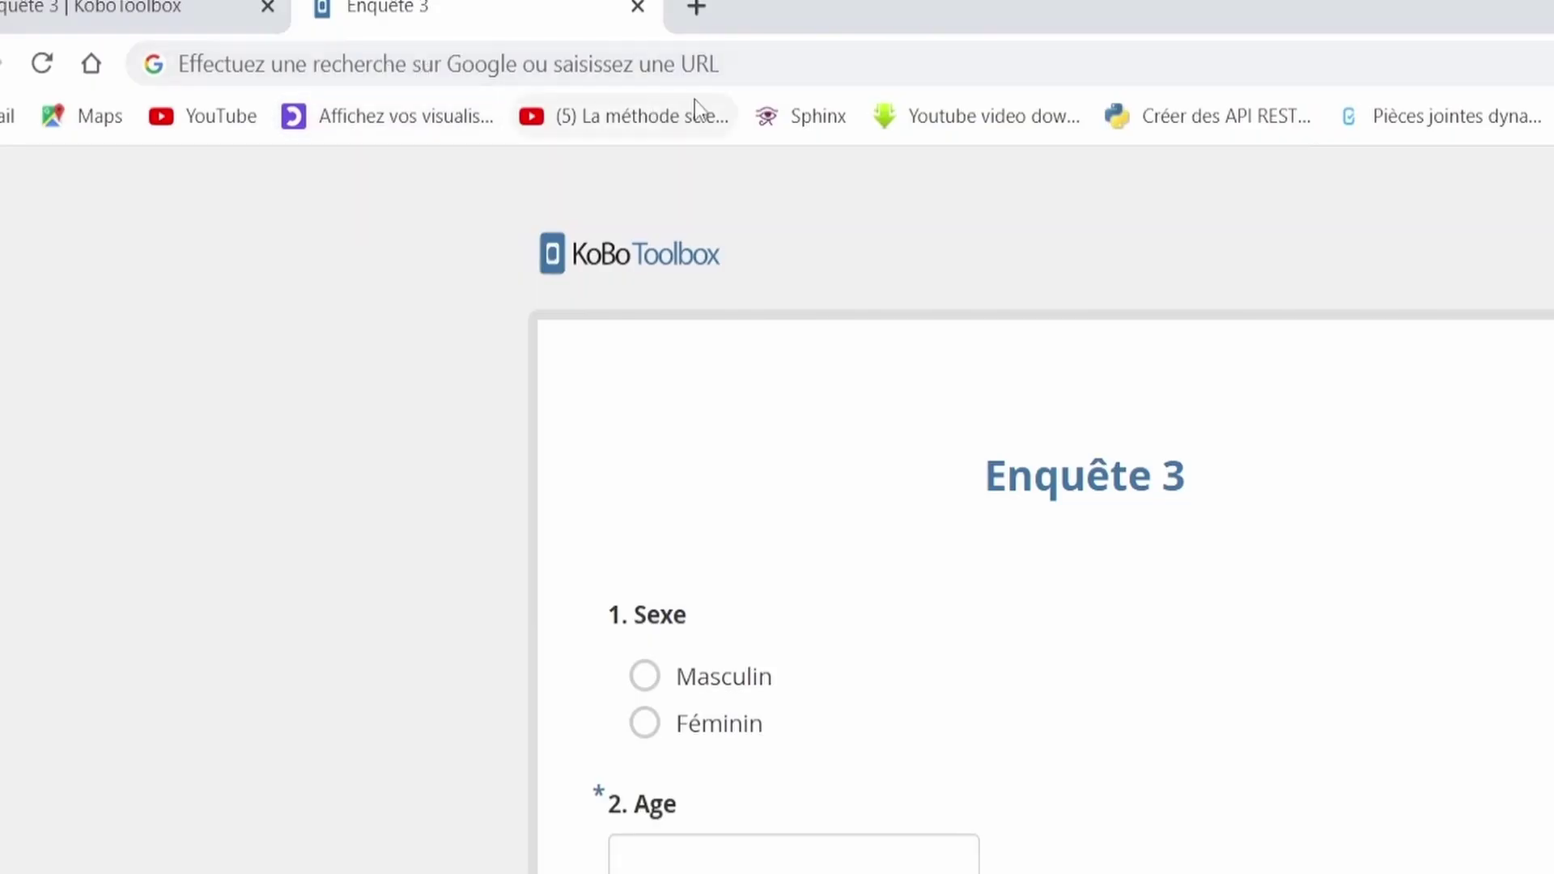
click(625, 62)
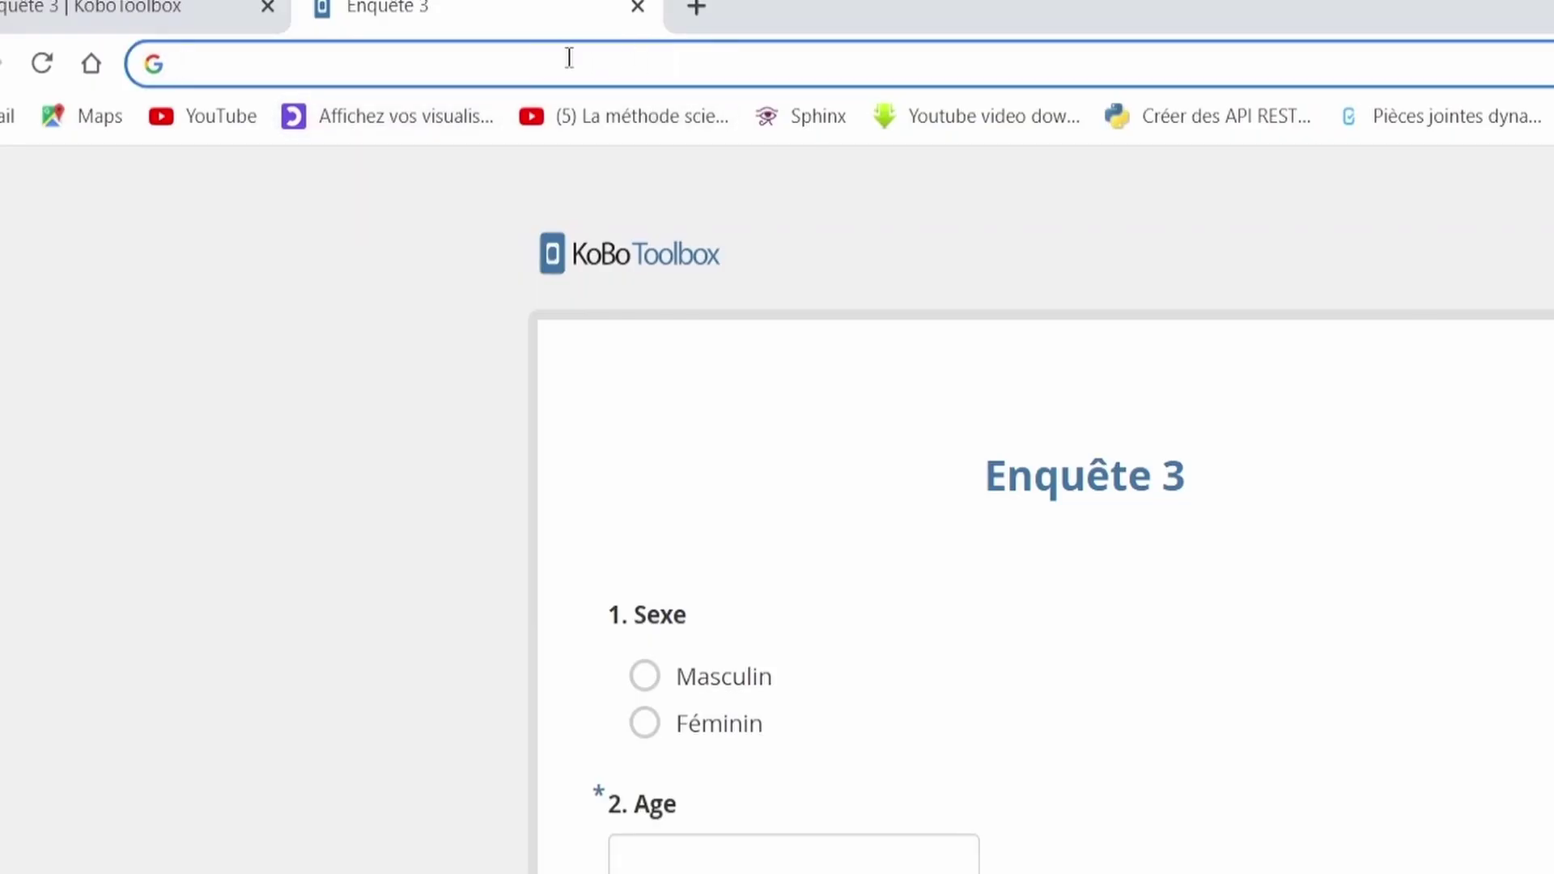
text(https://kc.kobotoolbox.org/api/v1/data)
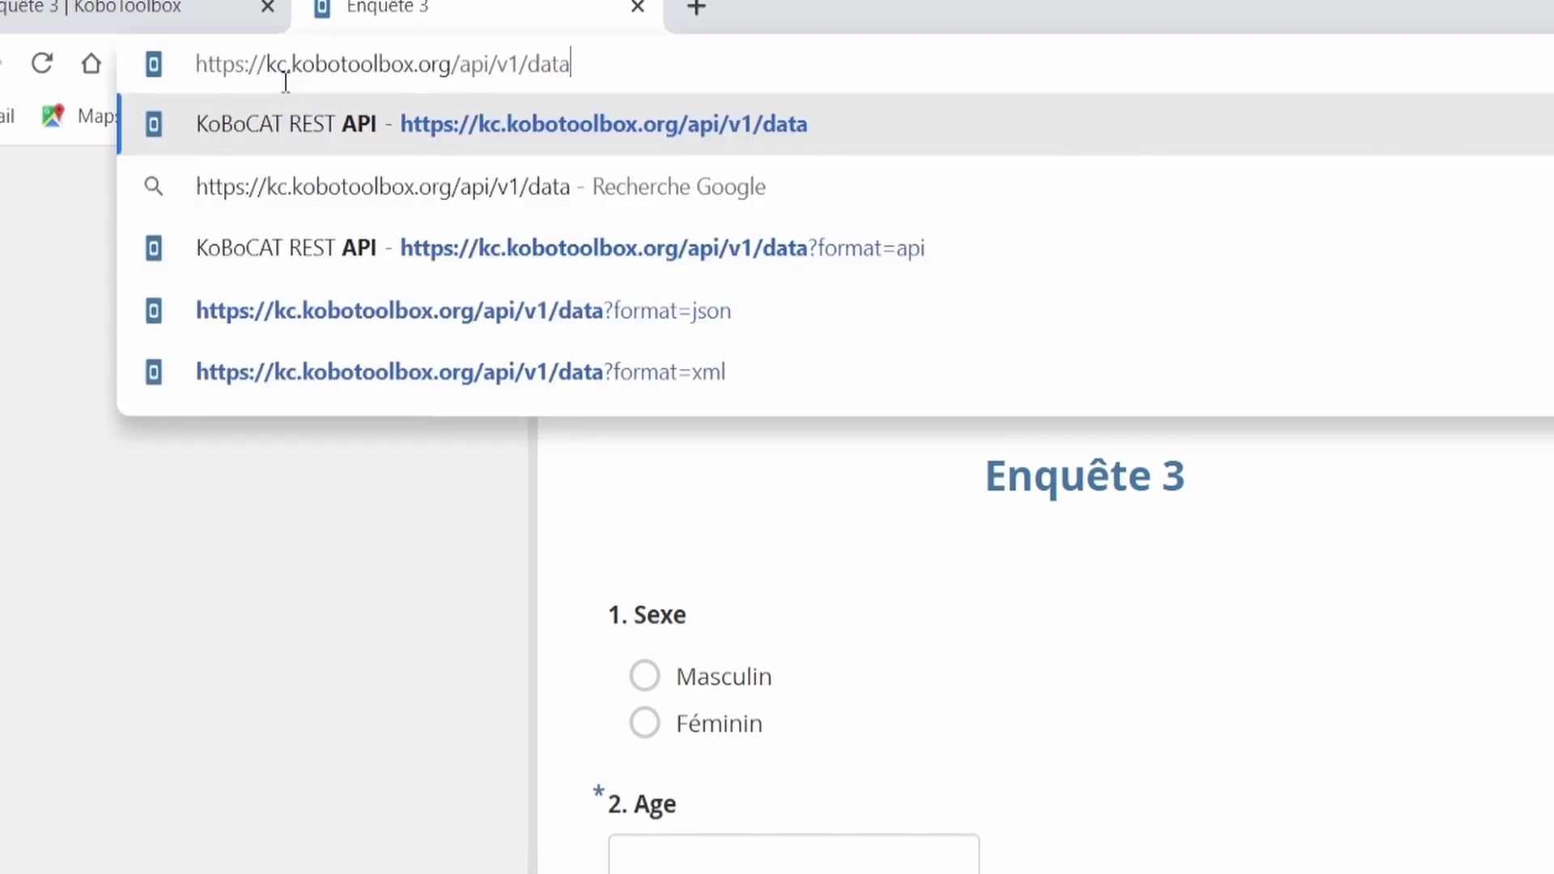
click(287, 65)
drag(287, 65, 267, 66)
click(593, 67)
key(Return)
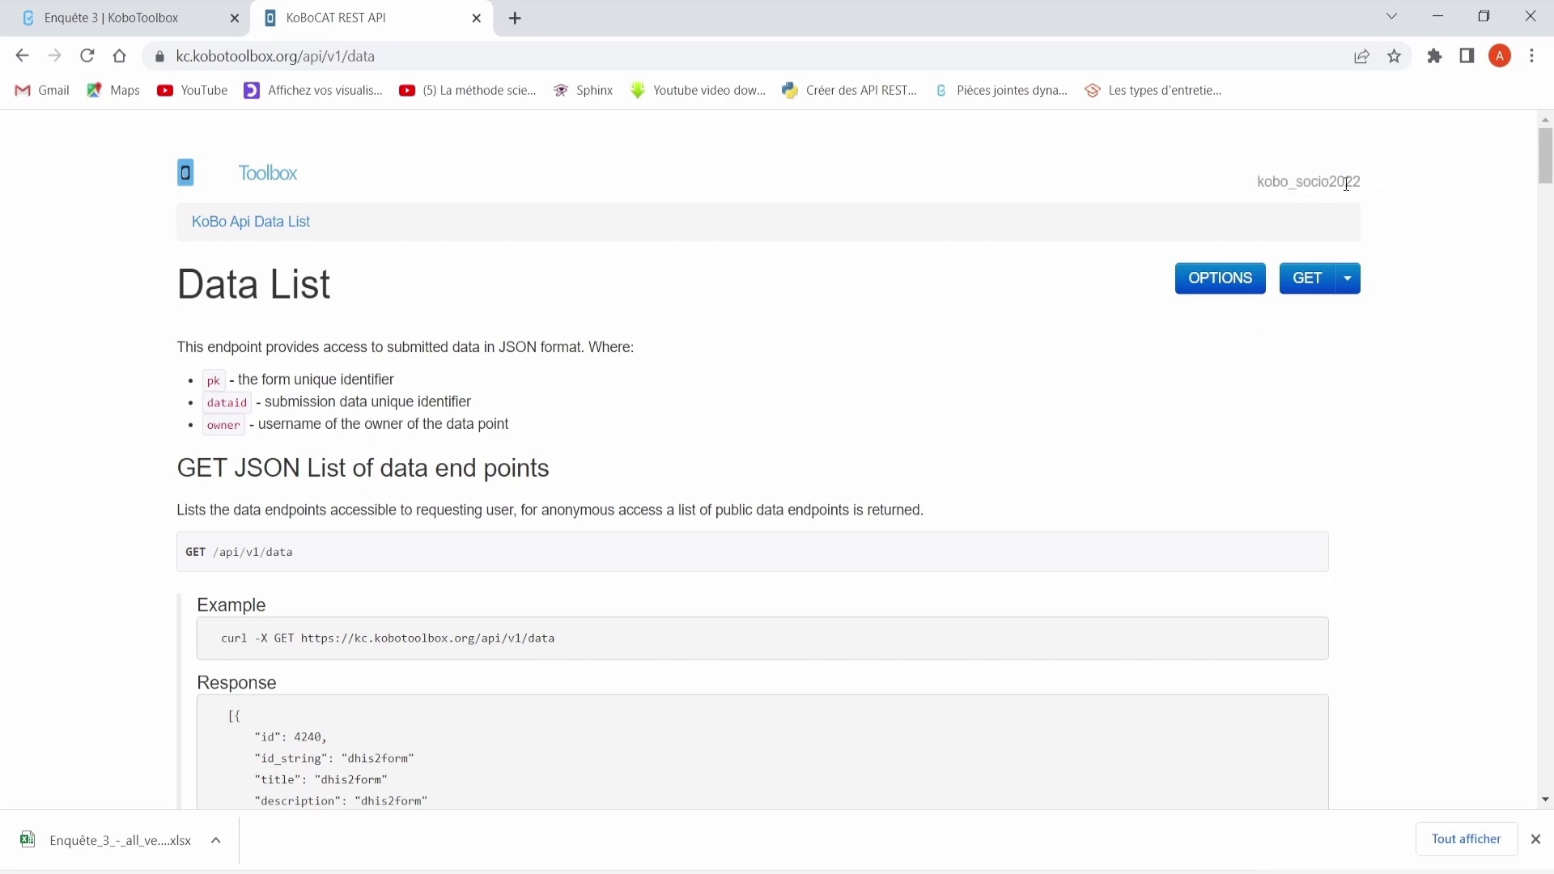
Step: Switch the data list output to json, showing each form's id, title and url
click(1349, 281)
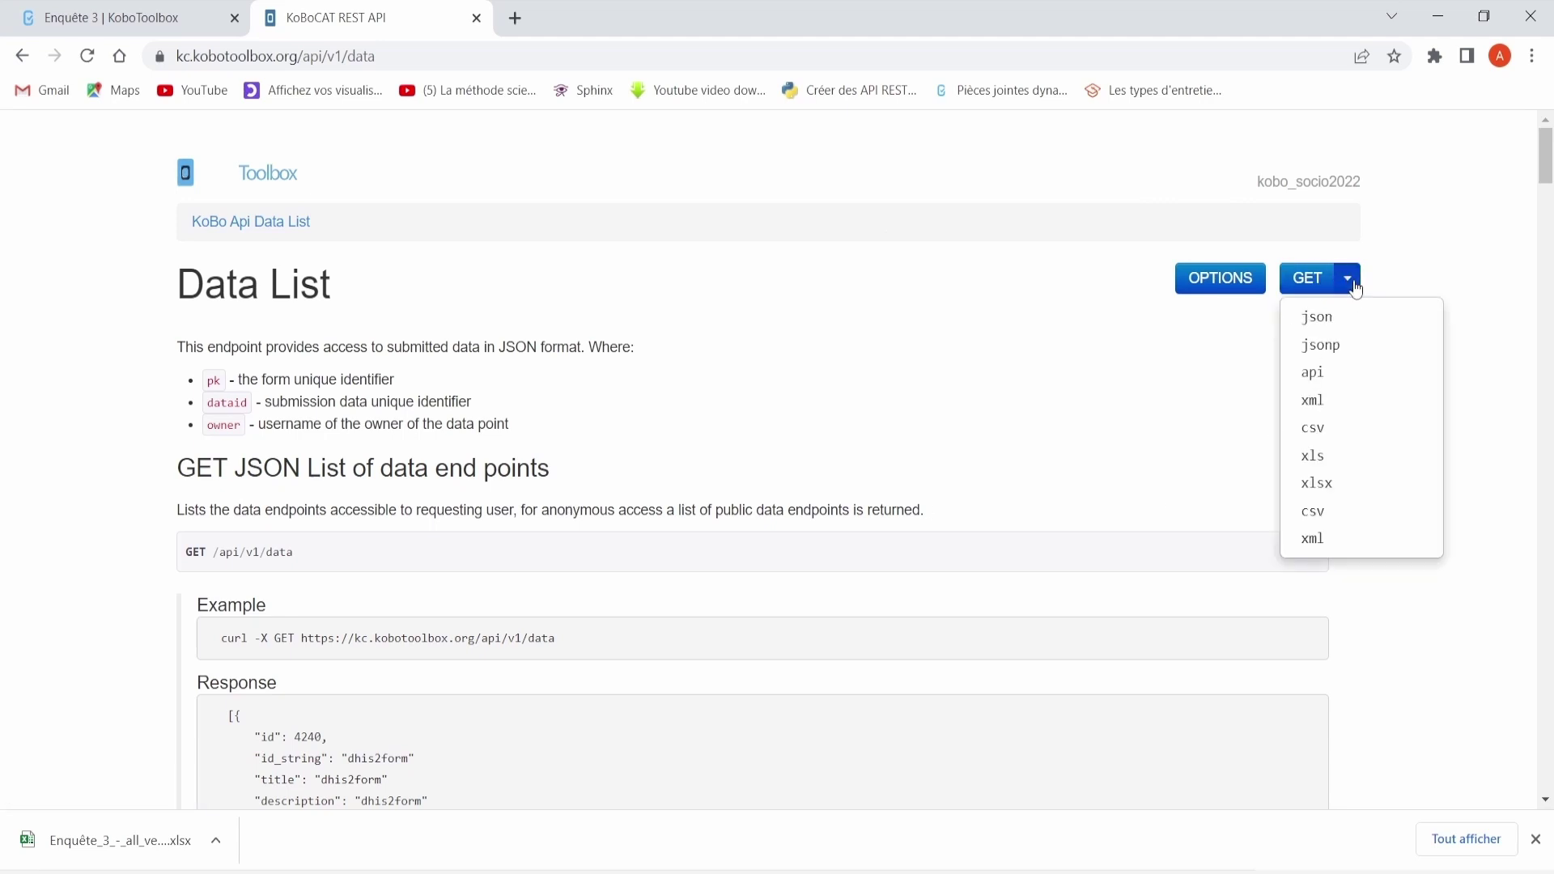
click(1325, 325)
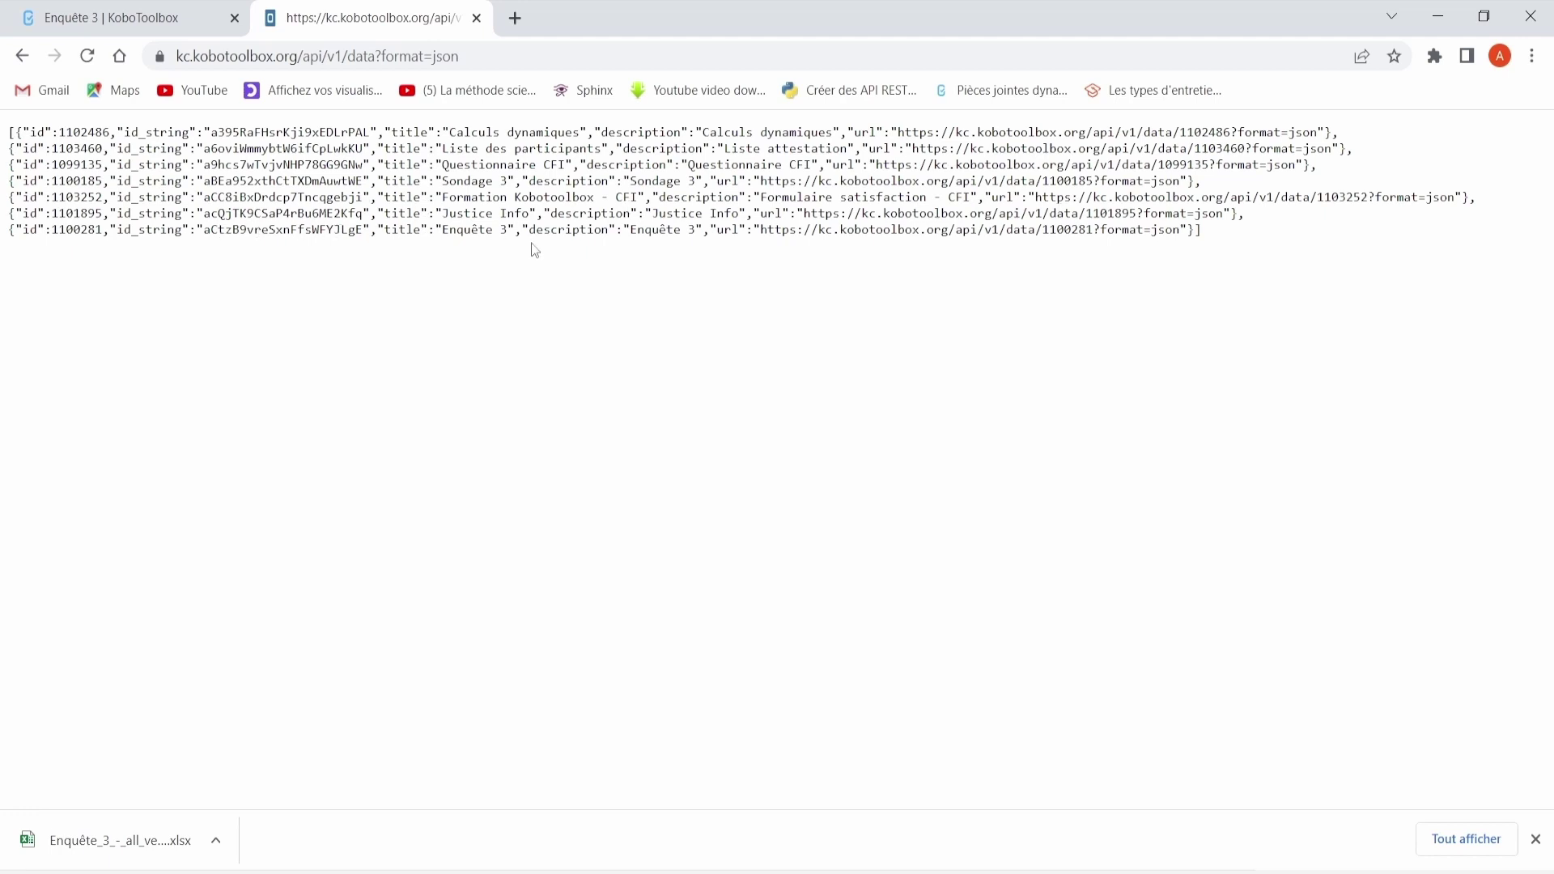
Step: Look up the Enquête 3 project summary from KoboToolbox's list of projects
click(148, 19)
click(68, 225)
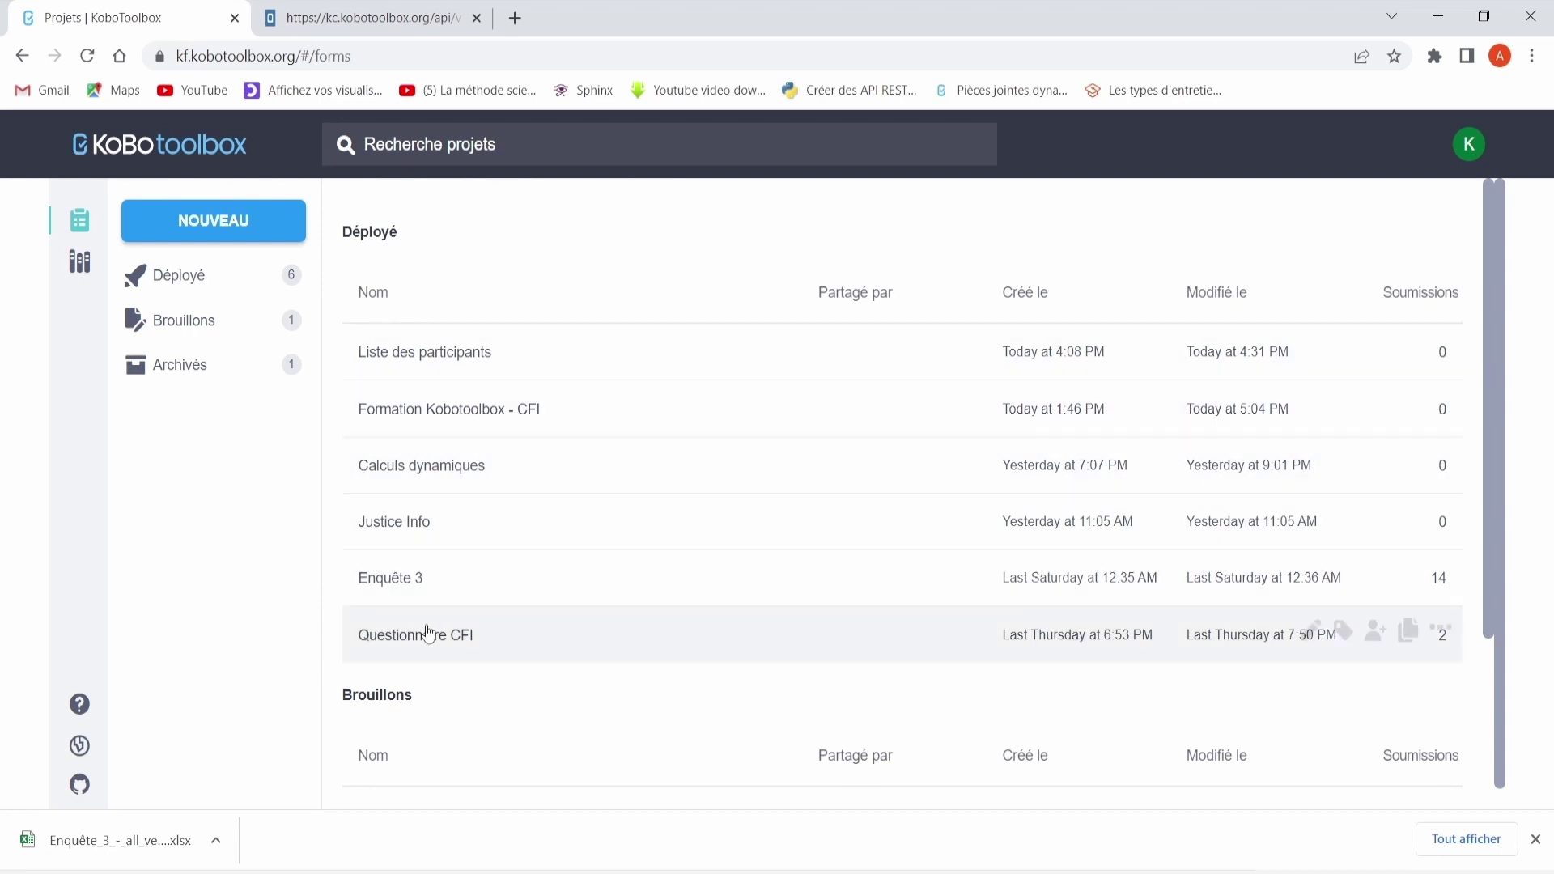
click(409, 583)
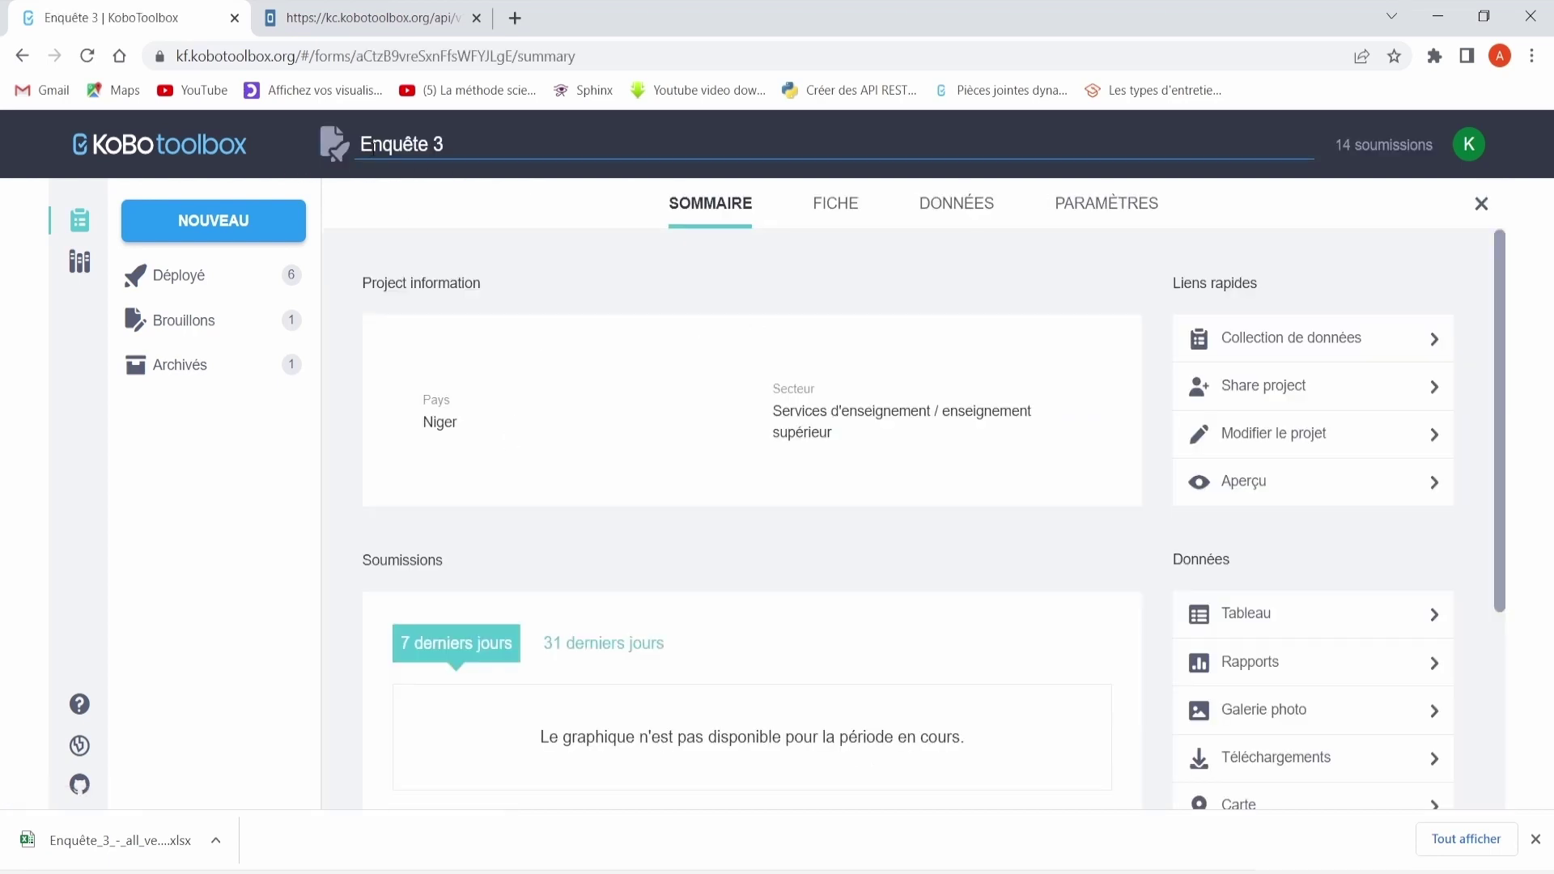
Step: Copy the Enquête 3 data URL ending /data/1100281?format=json from the JSON list
click(334, 8)
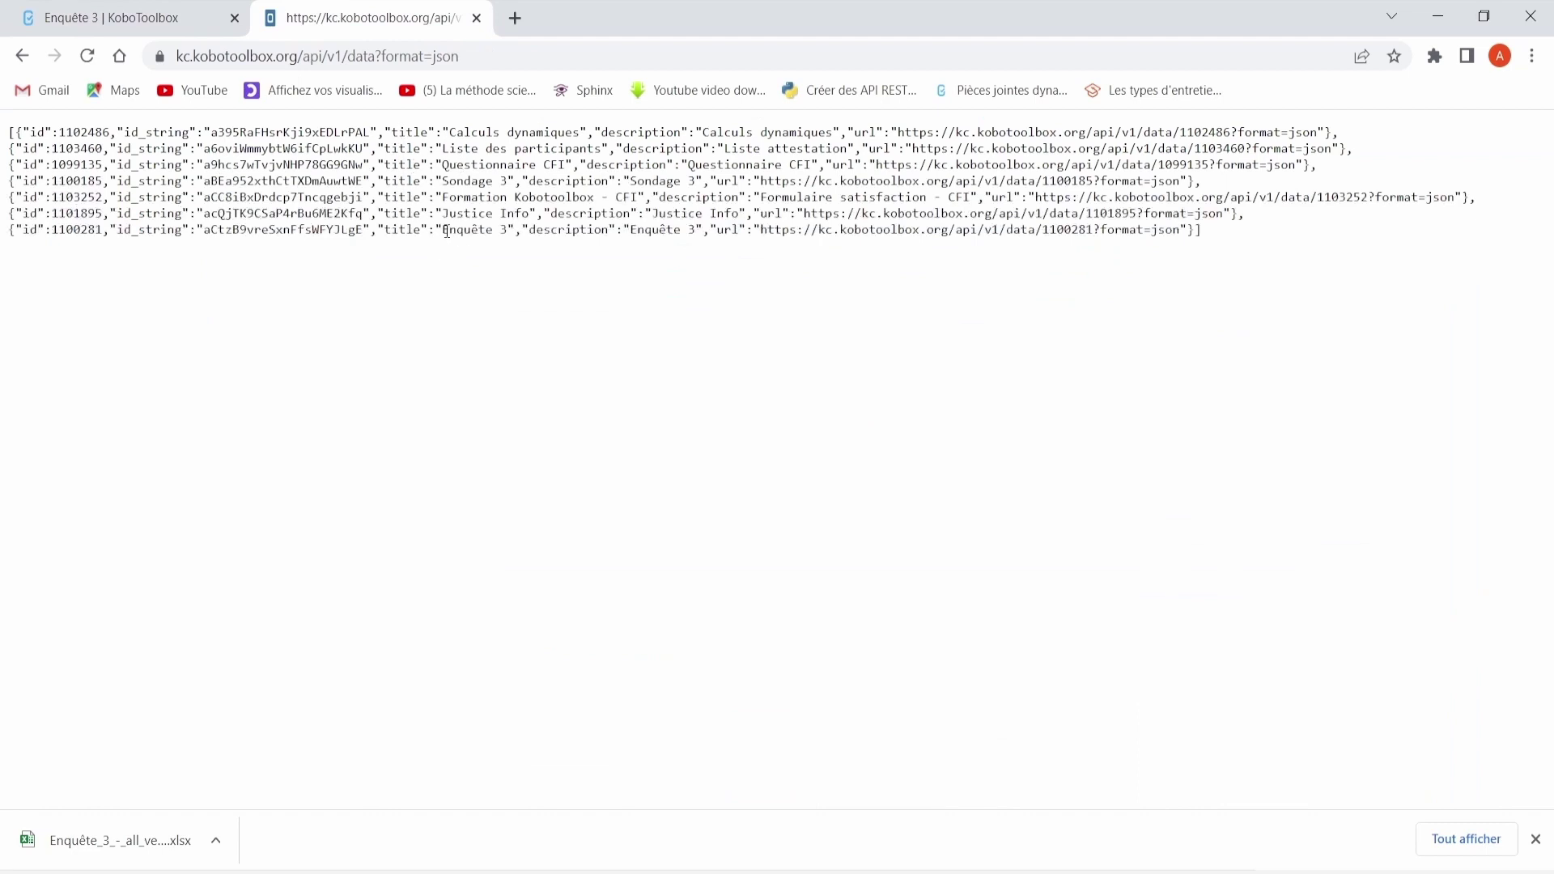
drag(444, 233, 494, 232)
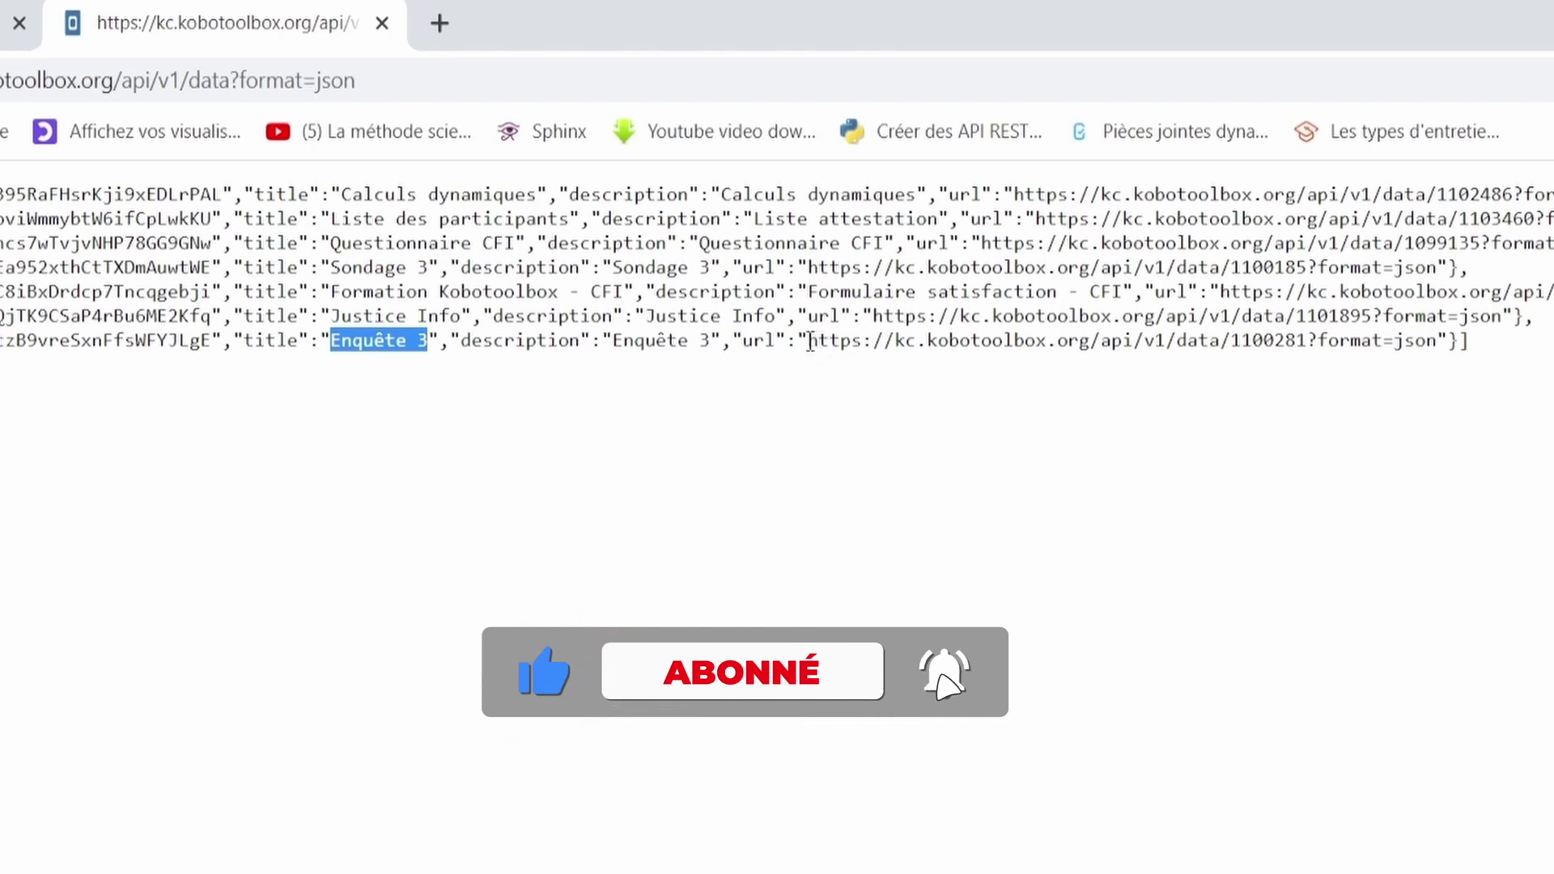
drag(810, 341, 1440, 343)
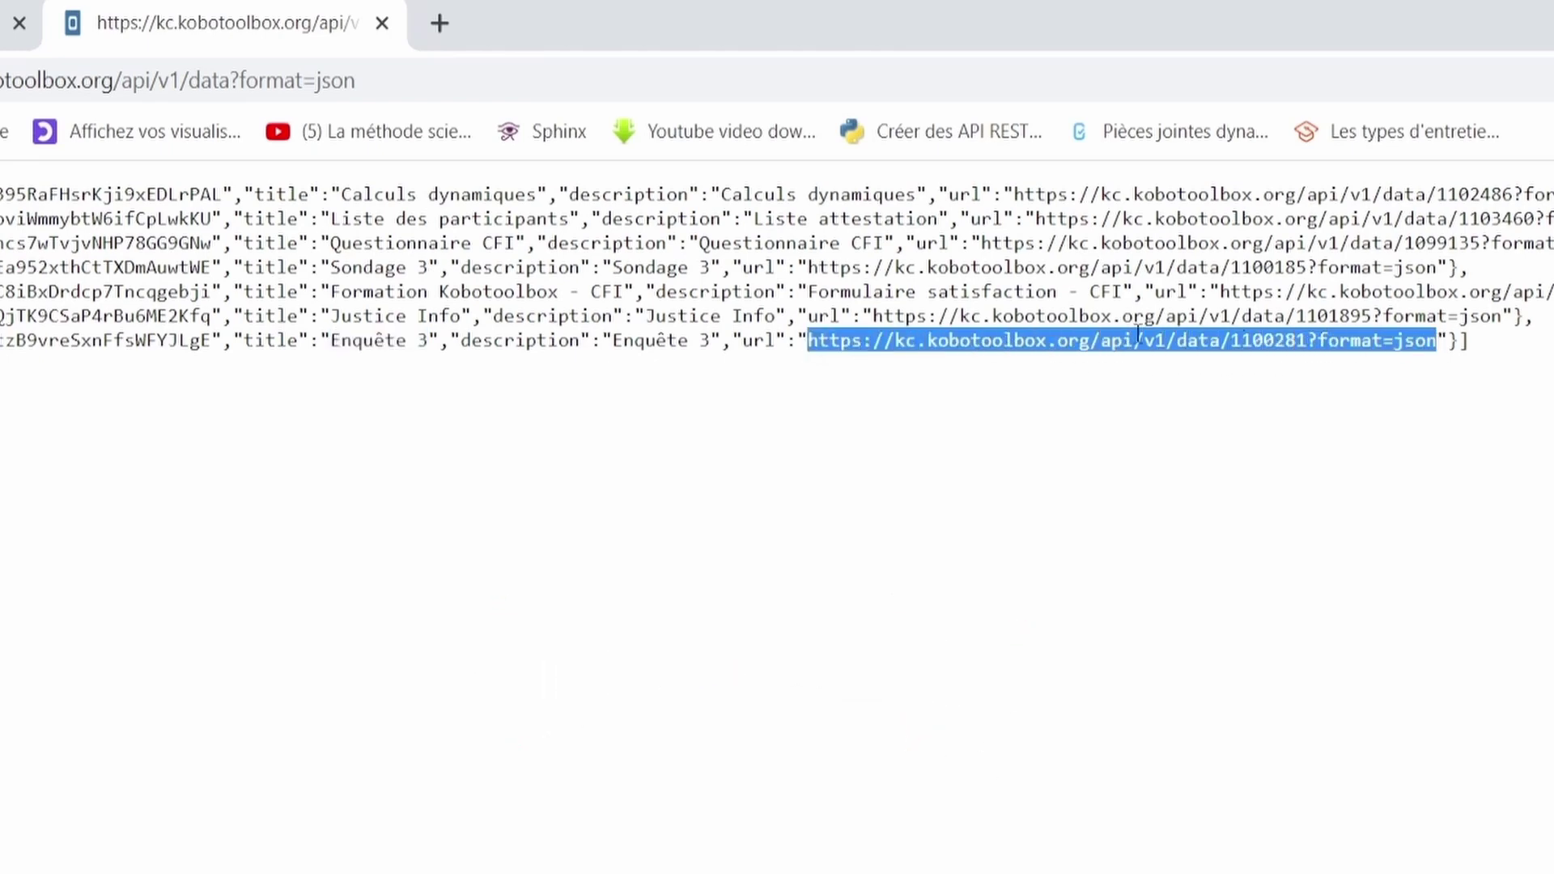
right_click(1076, 344)
click(1169, 371)
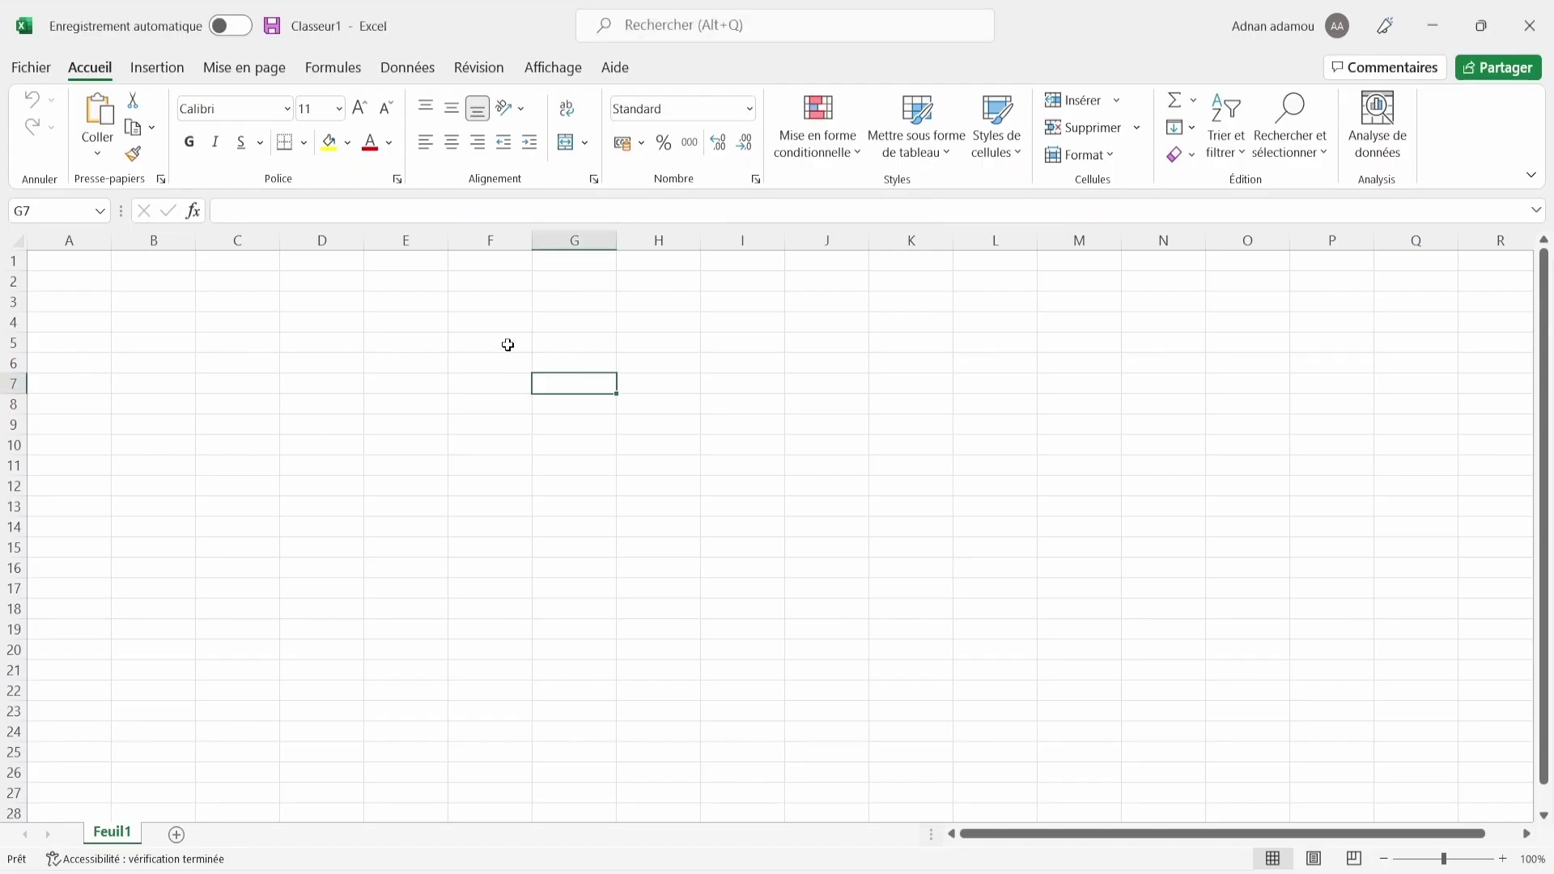
Step: Start an Excel web import via Données > Obtenir des données > À partir d'autres sources > À partir du web
click(419, 75)
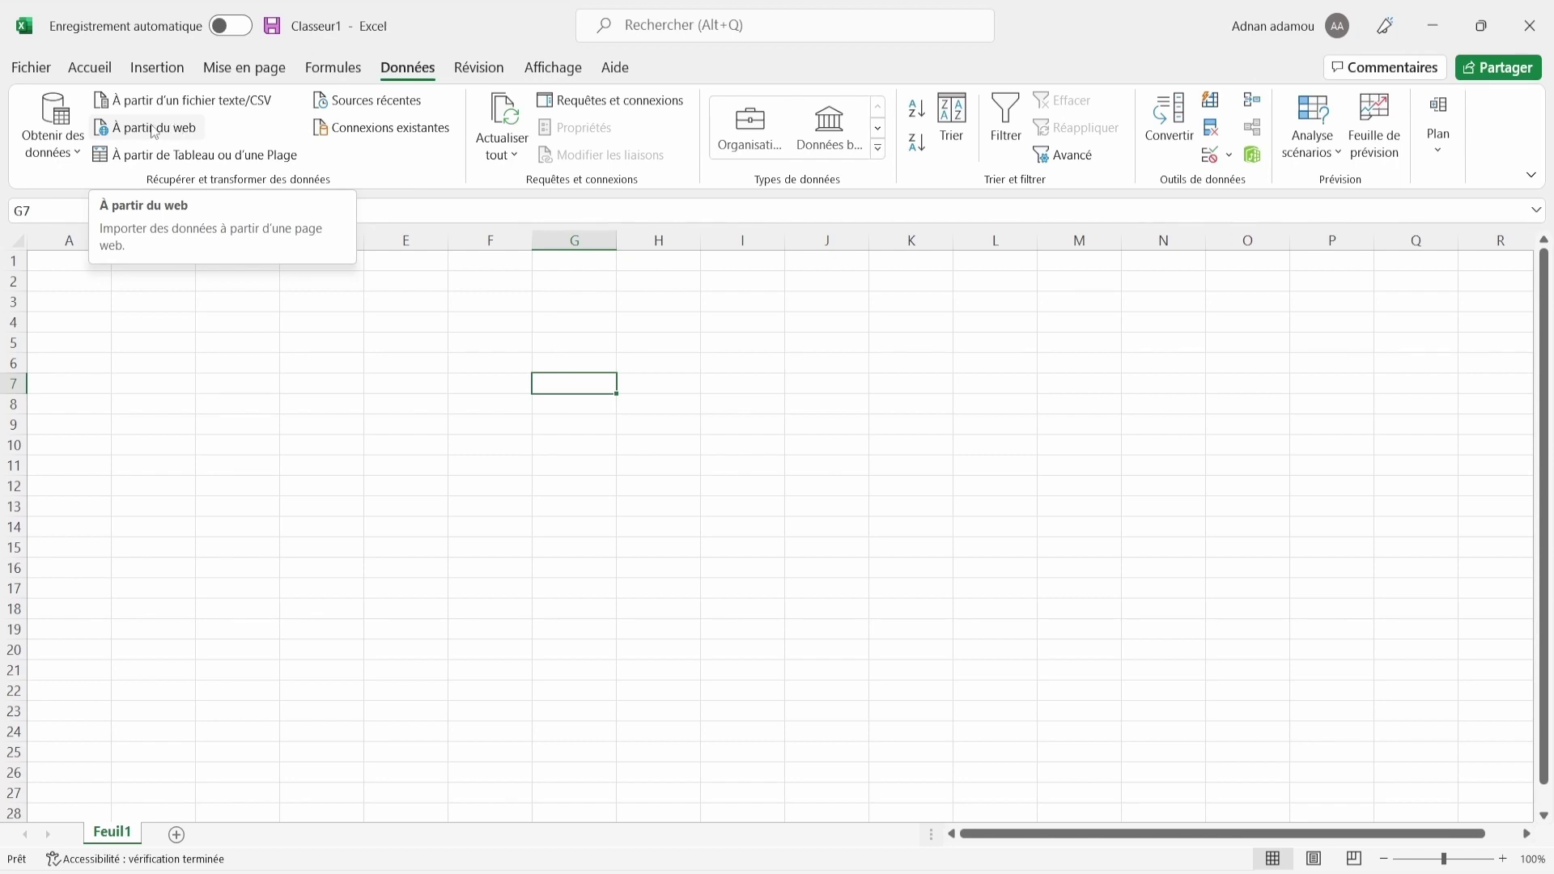
click(76, 155)
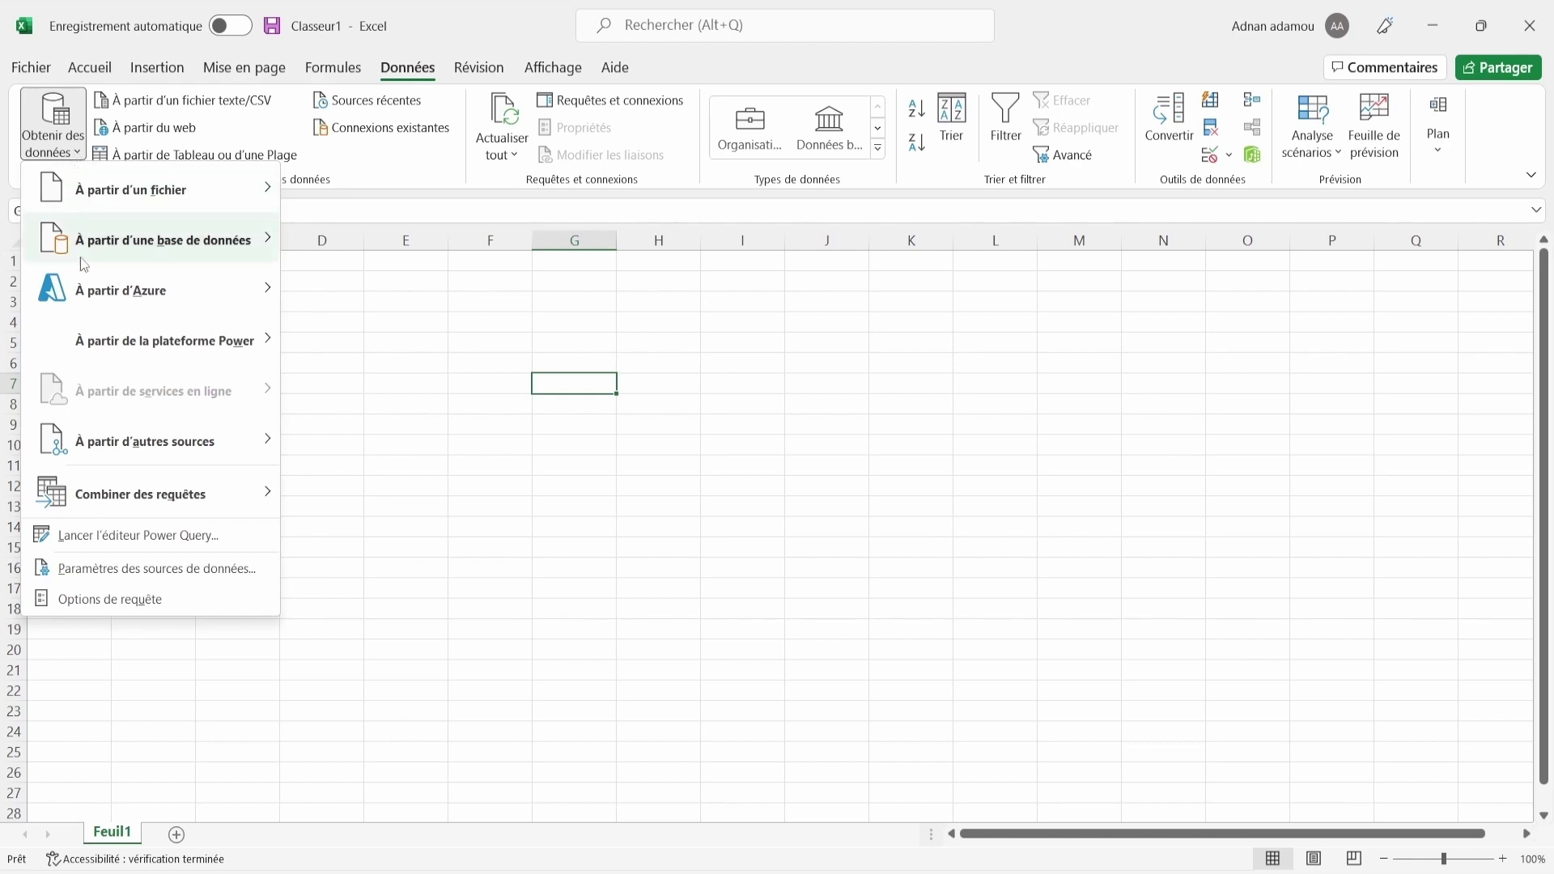
mouse_move(146, 441)
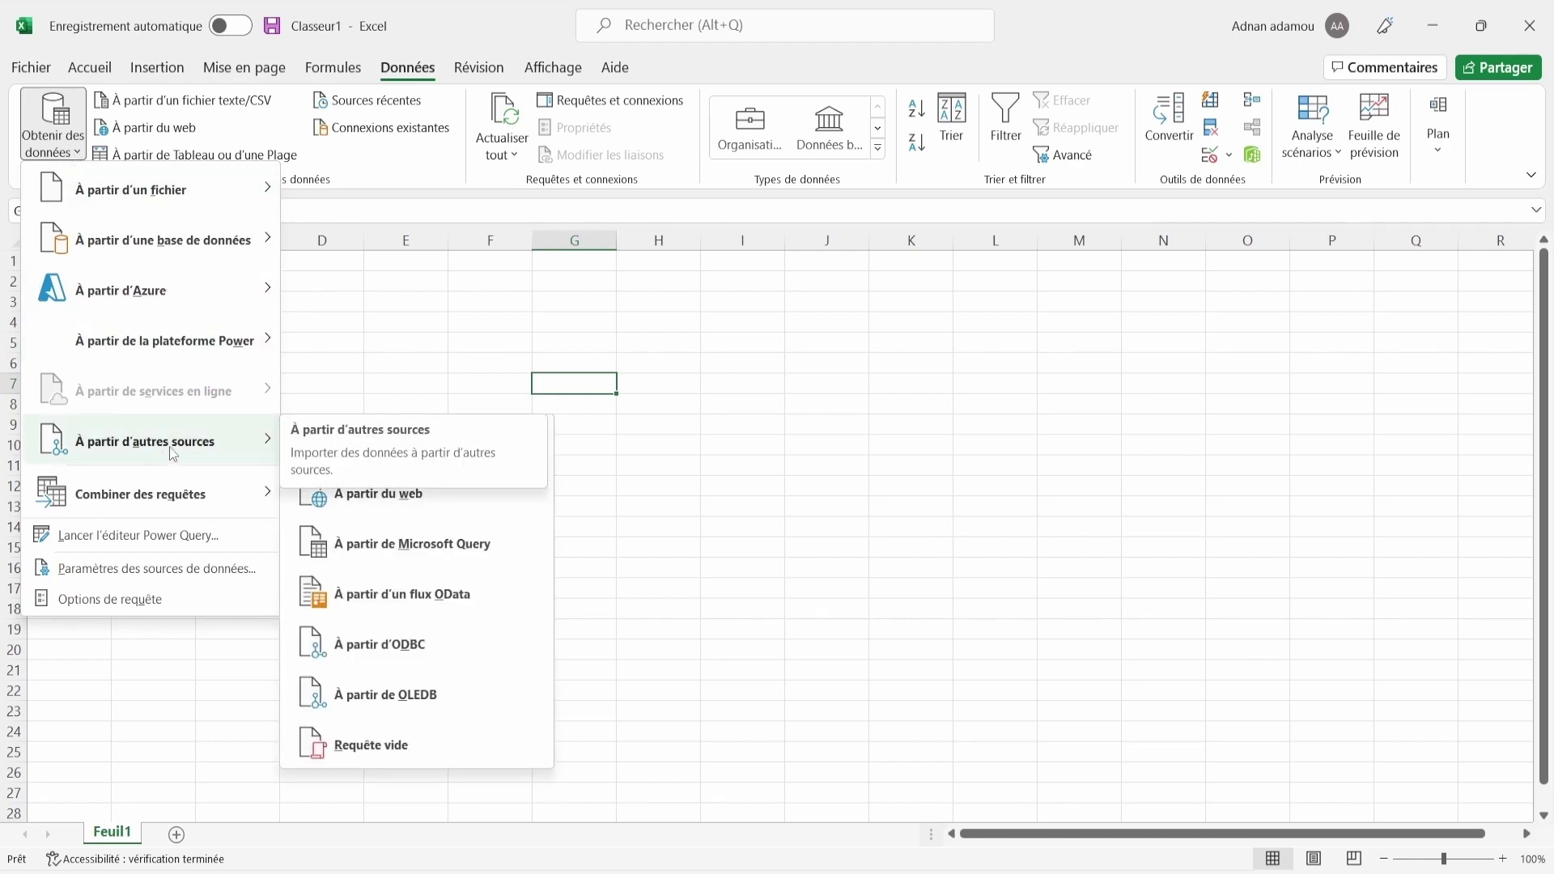
click(420, 500)
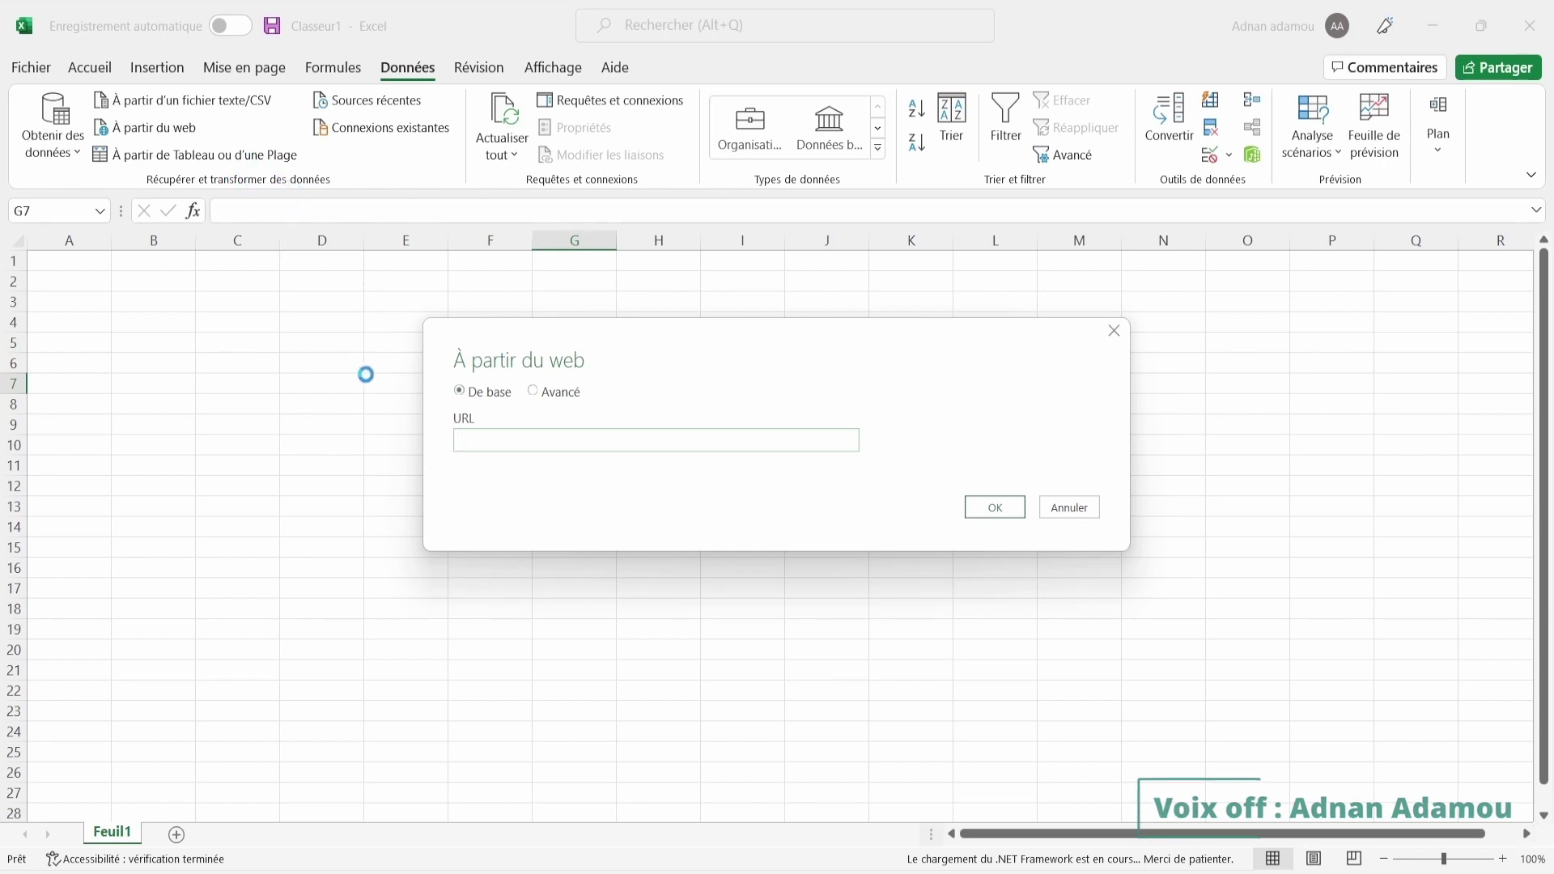
Step: Paste the Enquête 3 API link into the URL field, replacing '?format=json' with '.xlsx'
drag(652, 353, 623, 342)
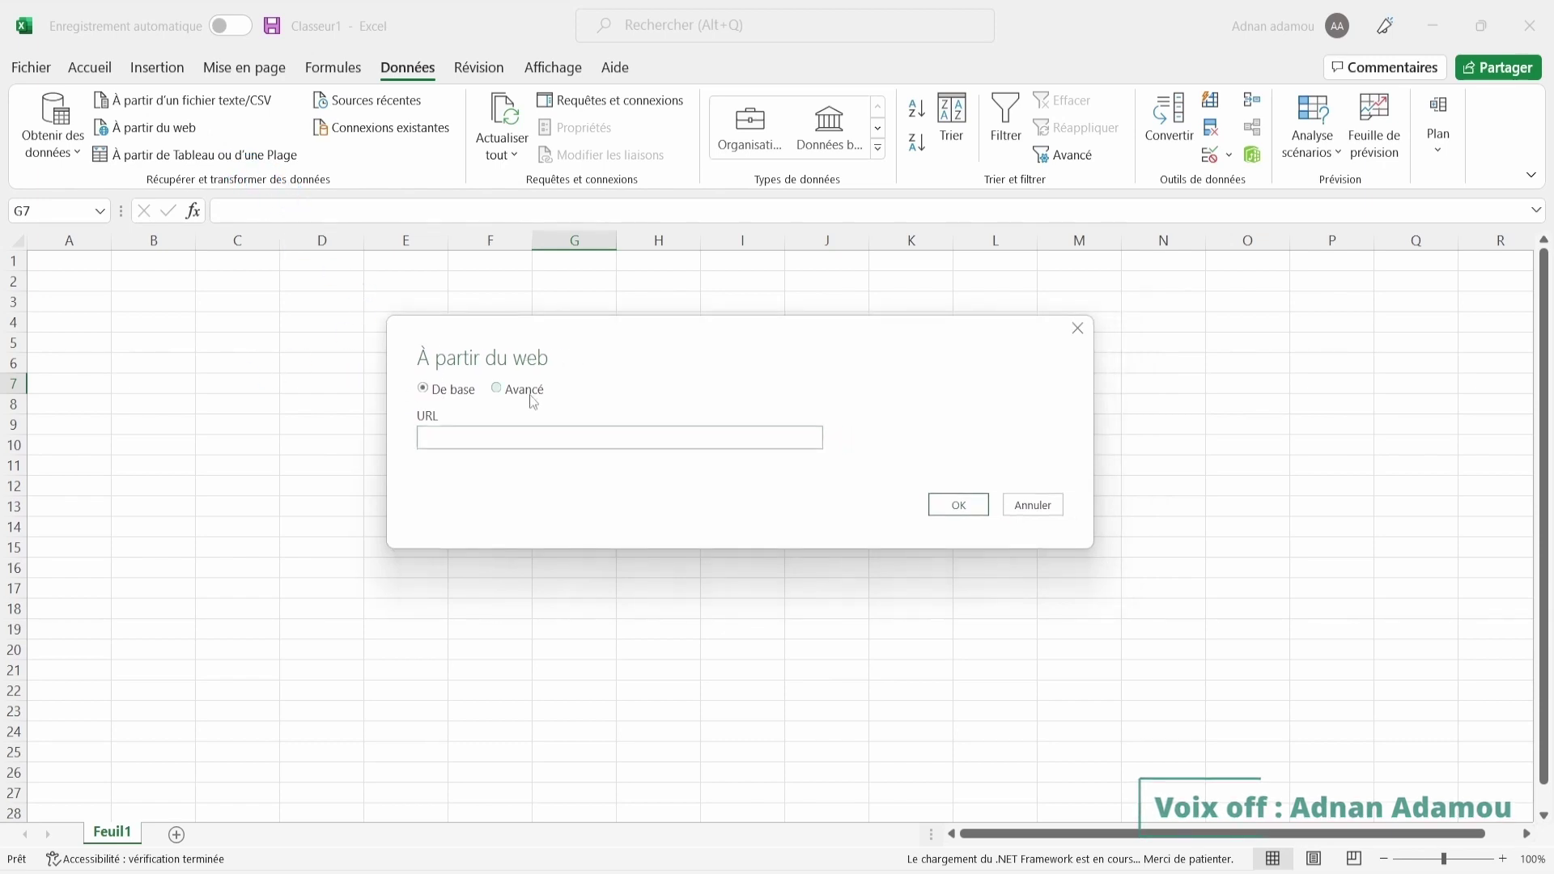
click(508, 438)
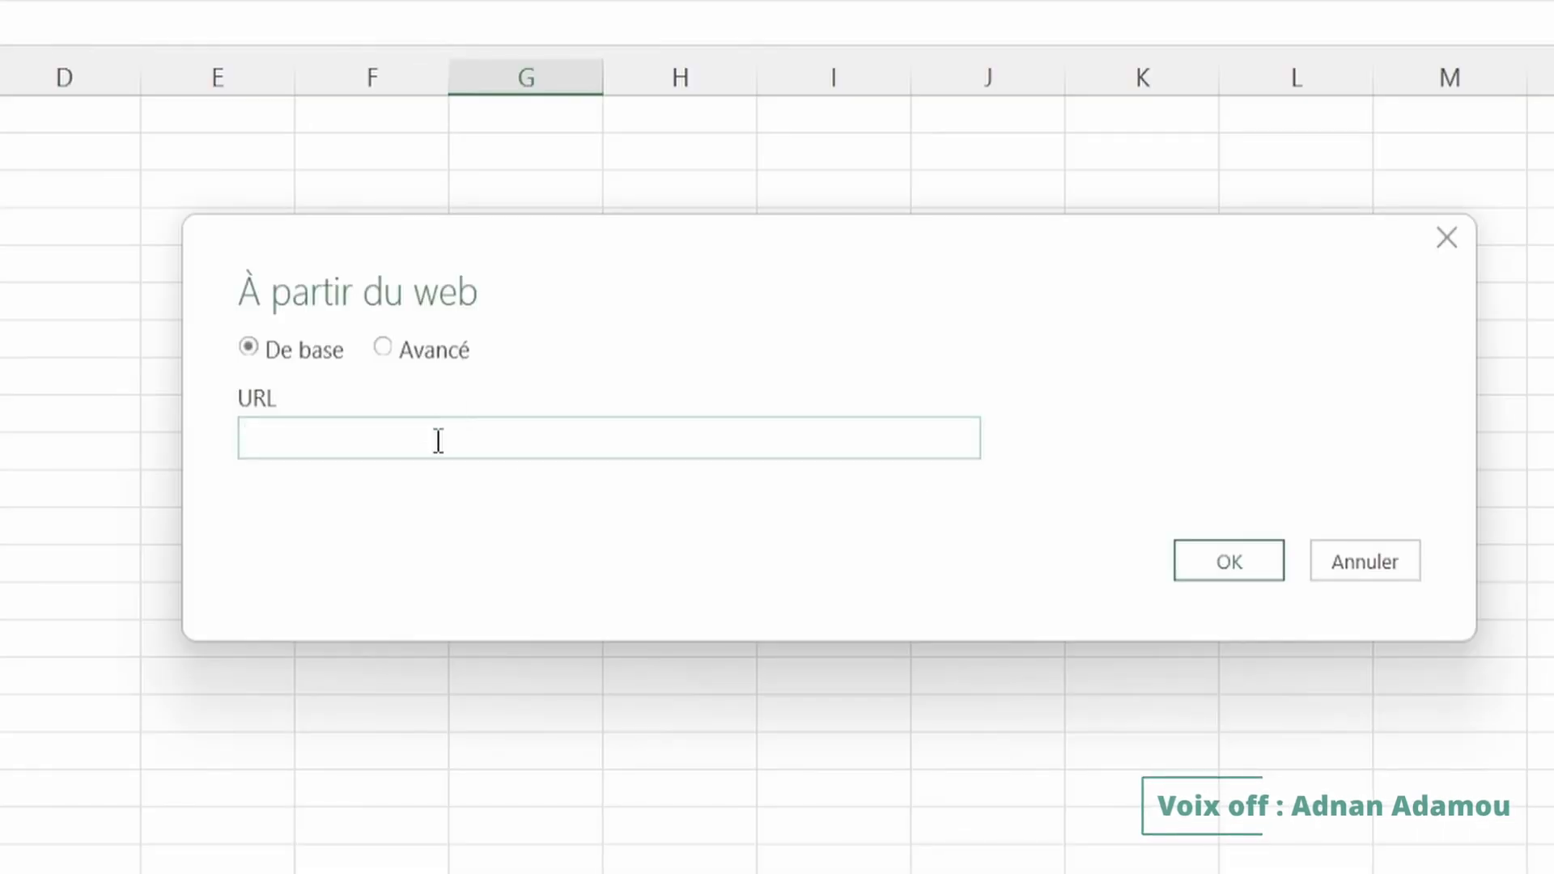
key(ctrl+v)
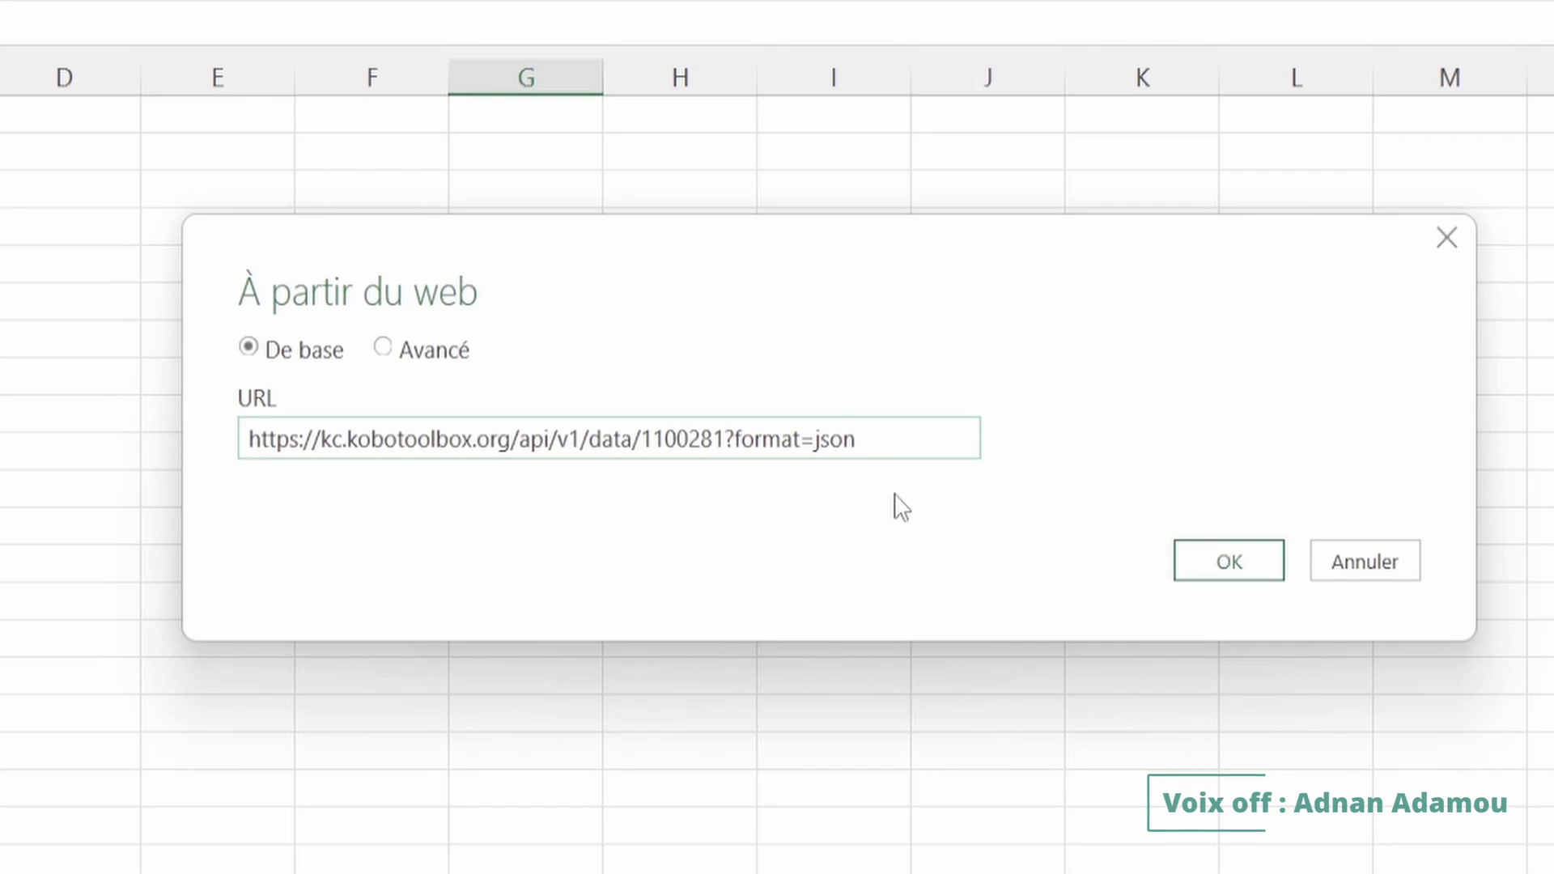
key(BackSpace)
key(BackSpace)
key(BackSpace)
key(BackSpace)
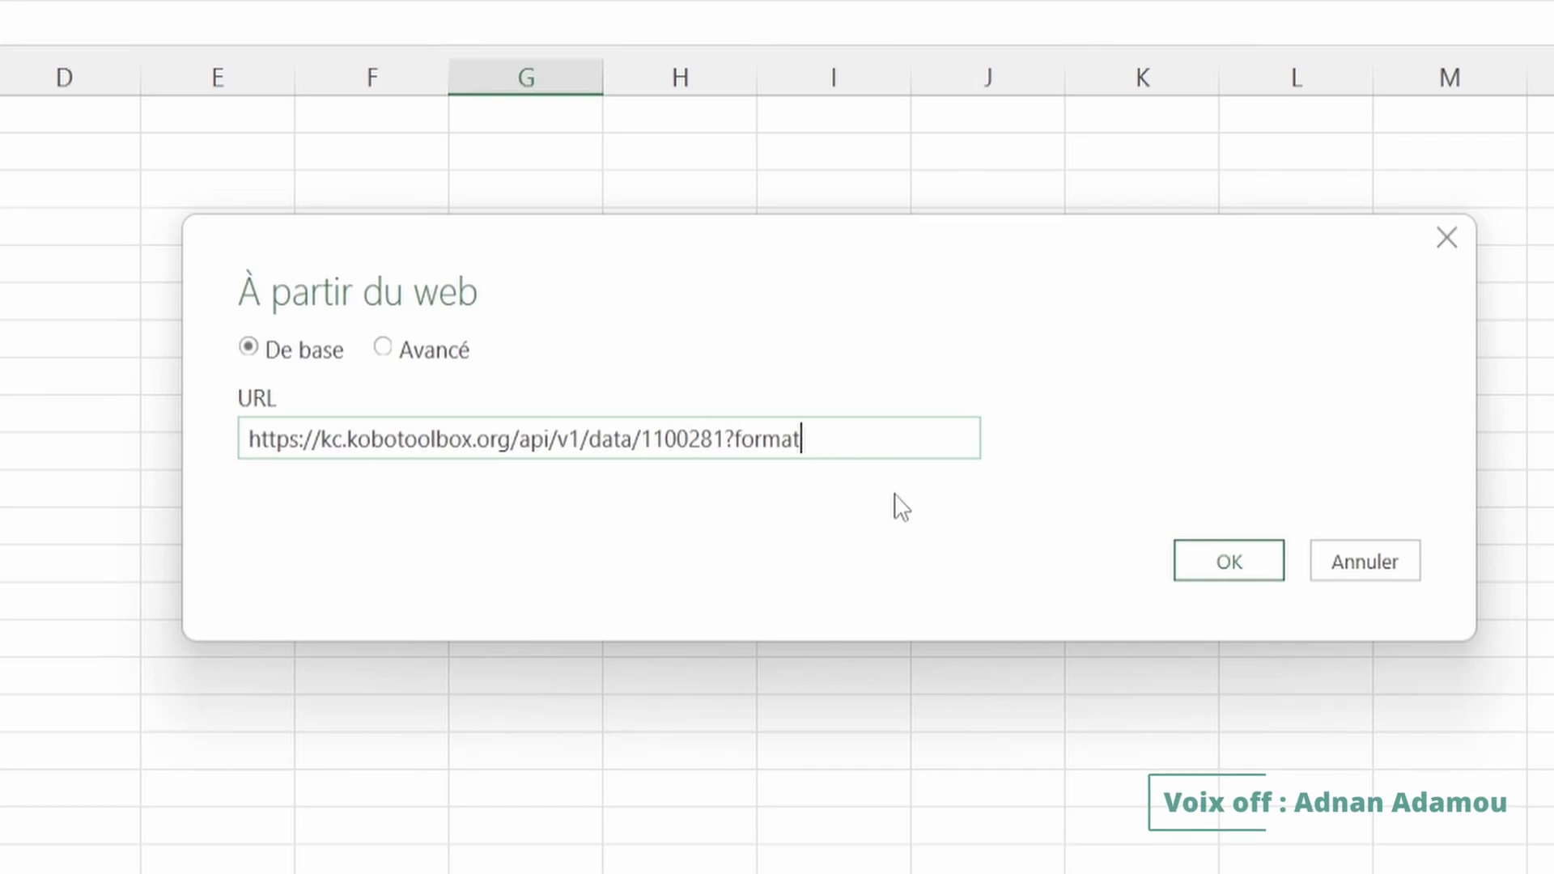
key(BackSpace)
key(BackSpace)
key(BackSpace)
key(BackSpace)
key(BackSpace)
text(.)
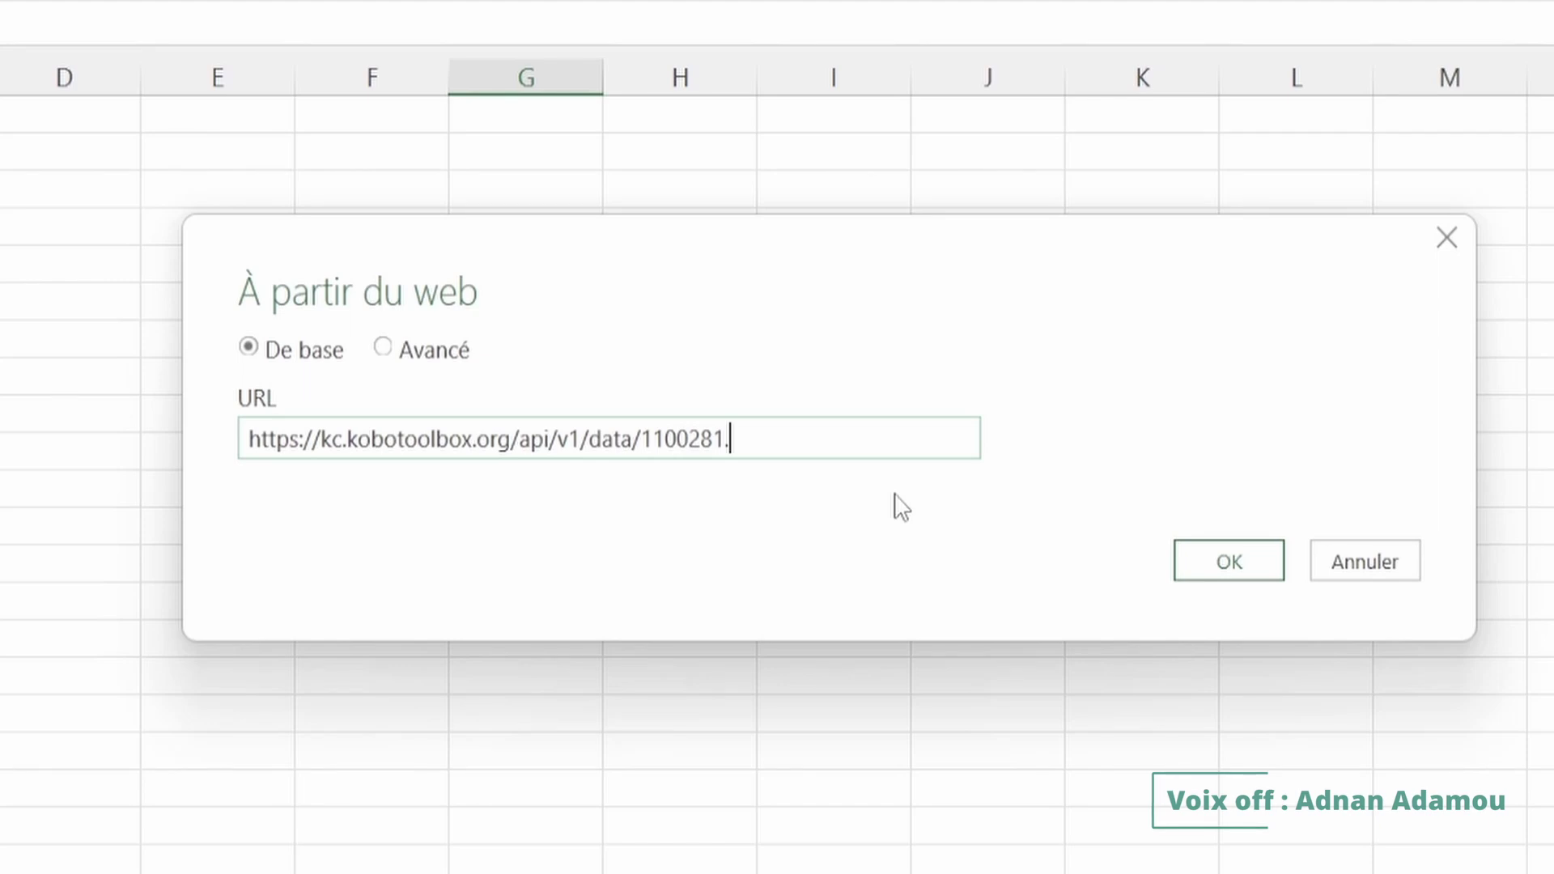
text(xlsx)
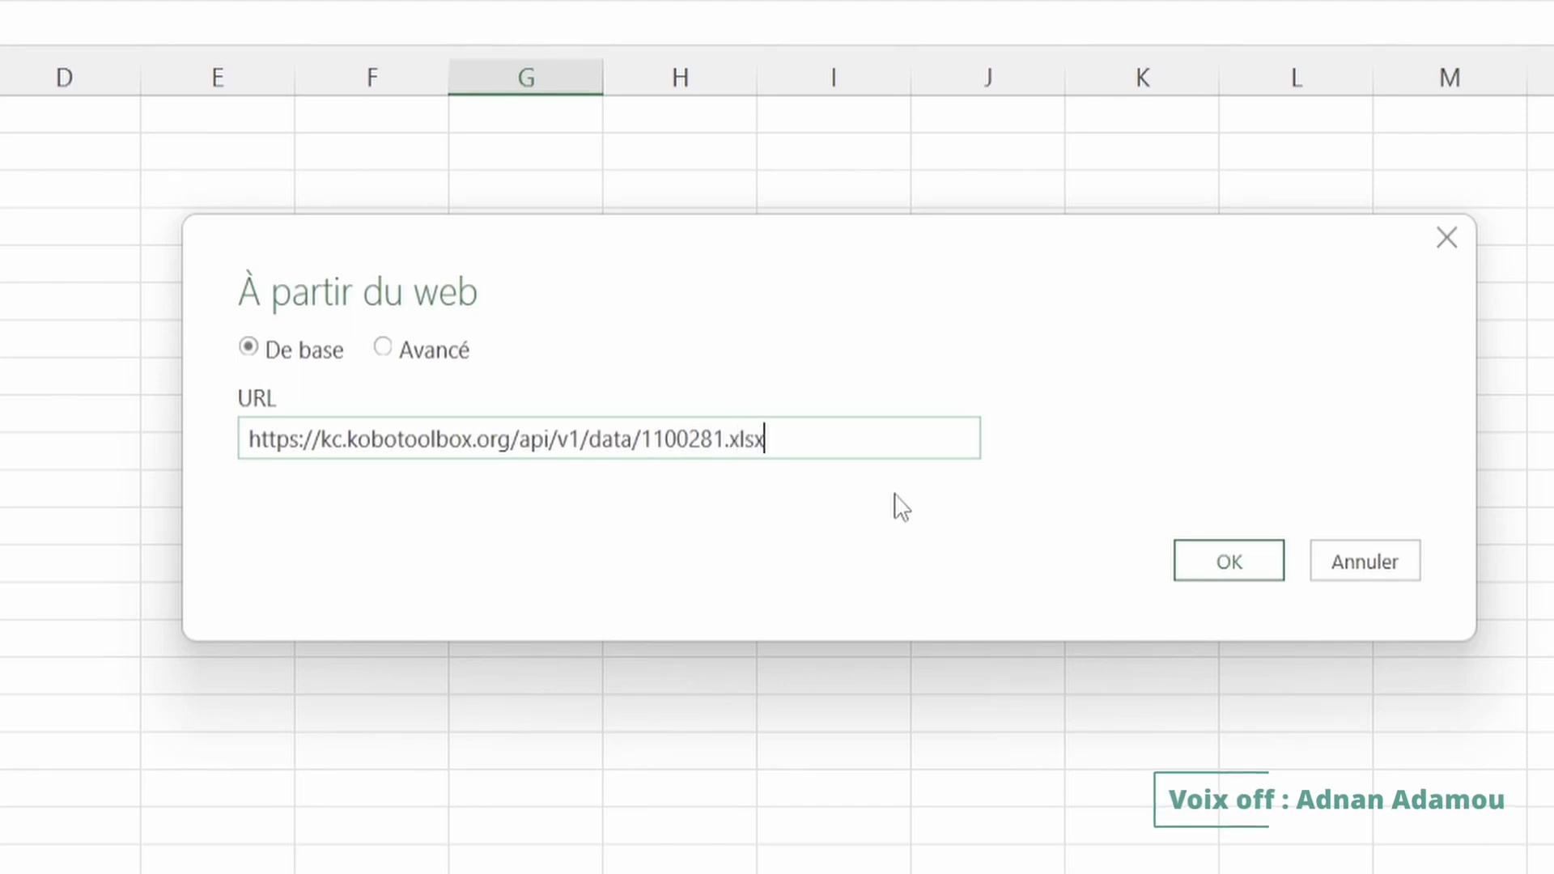
click(251, 441)
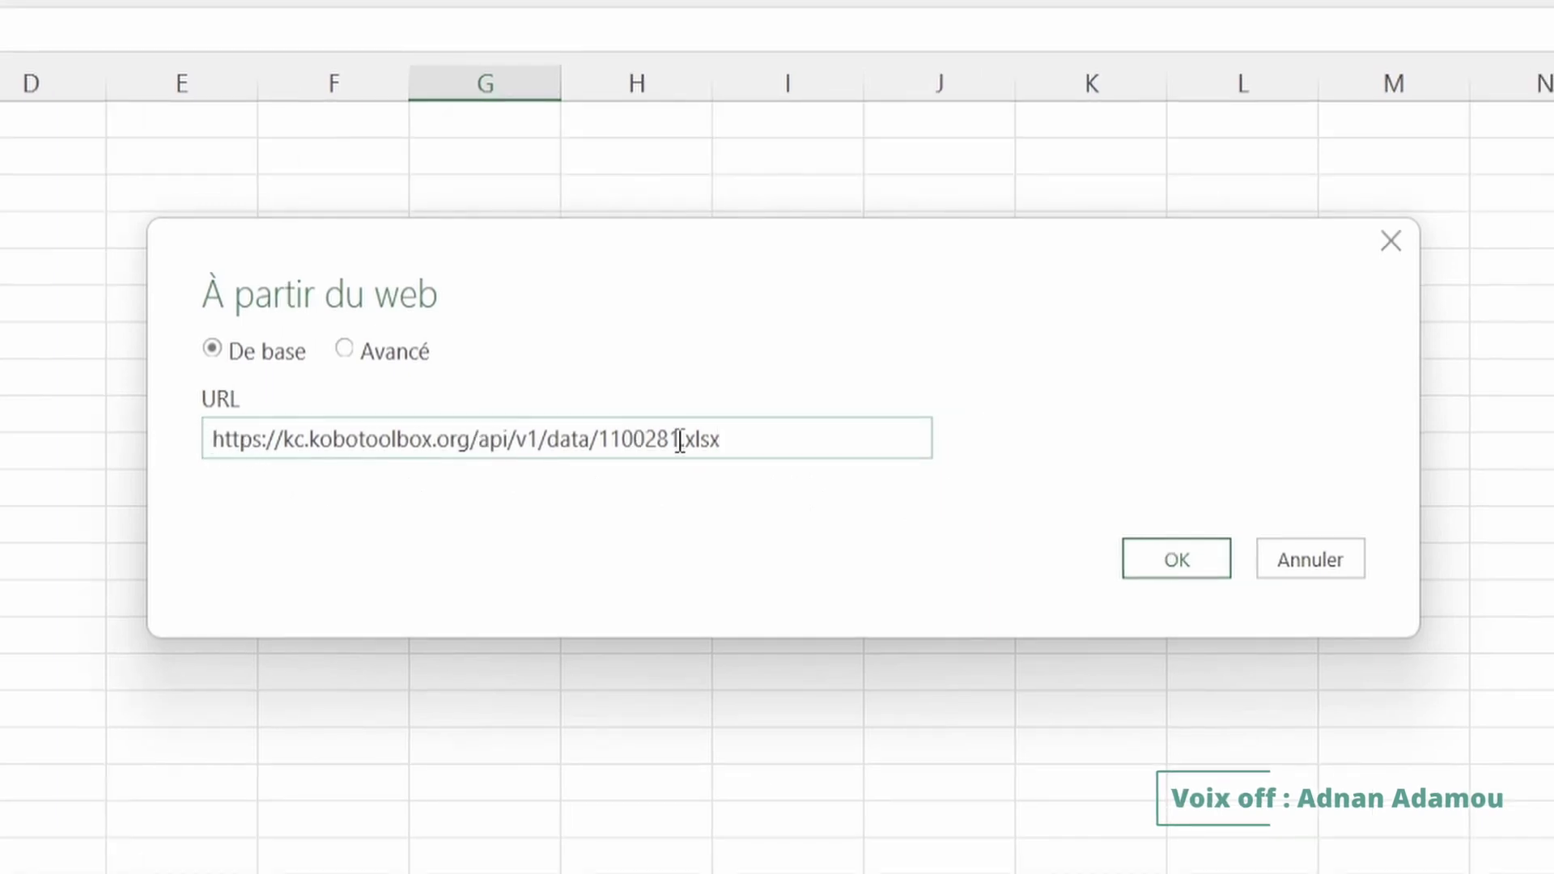
click(790, 440)
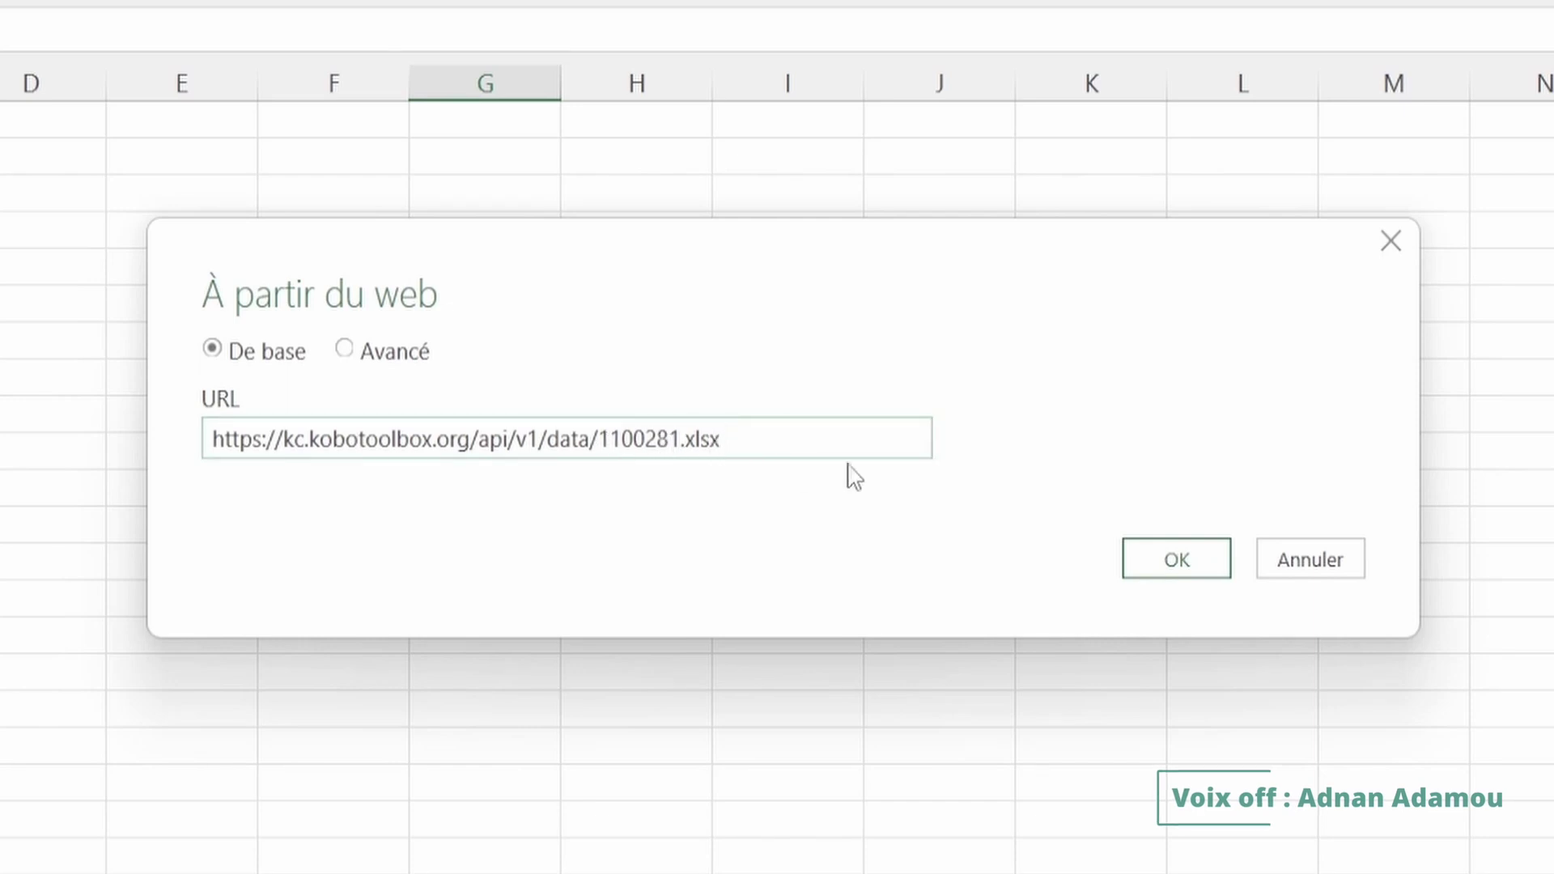
Step: Submit the 1100281.xlsx link and connect anonymously; the import fails with 404 Not Found
click(1189, 565)
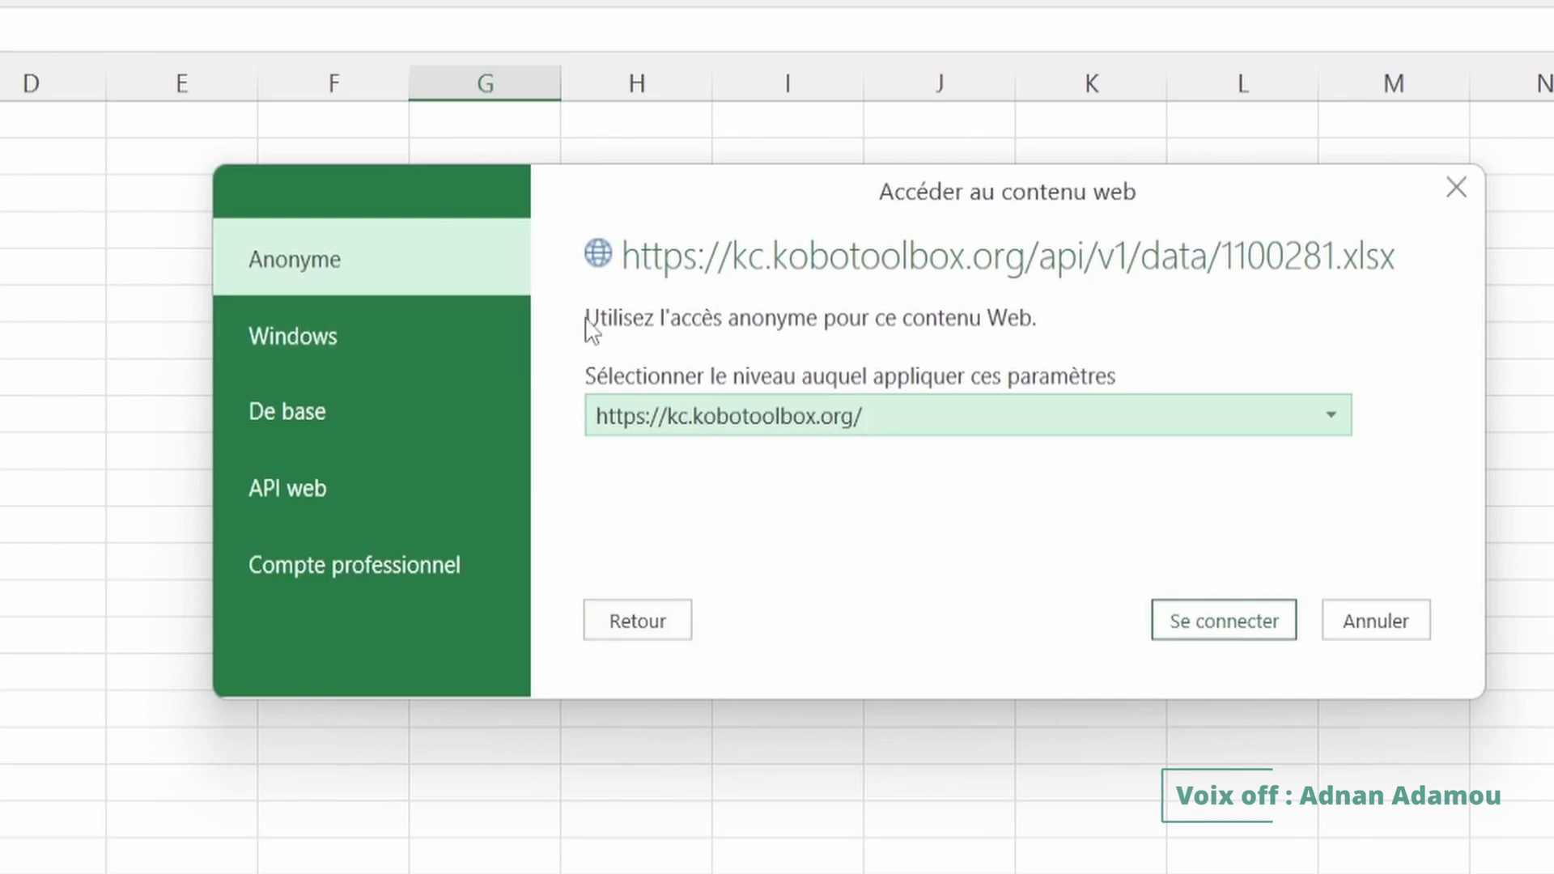
click(1265, 621)
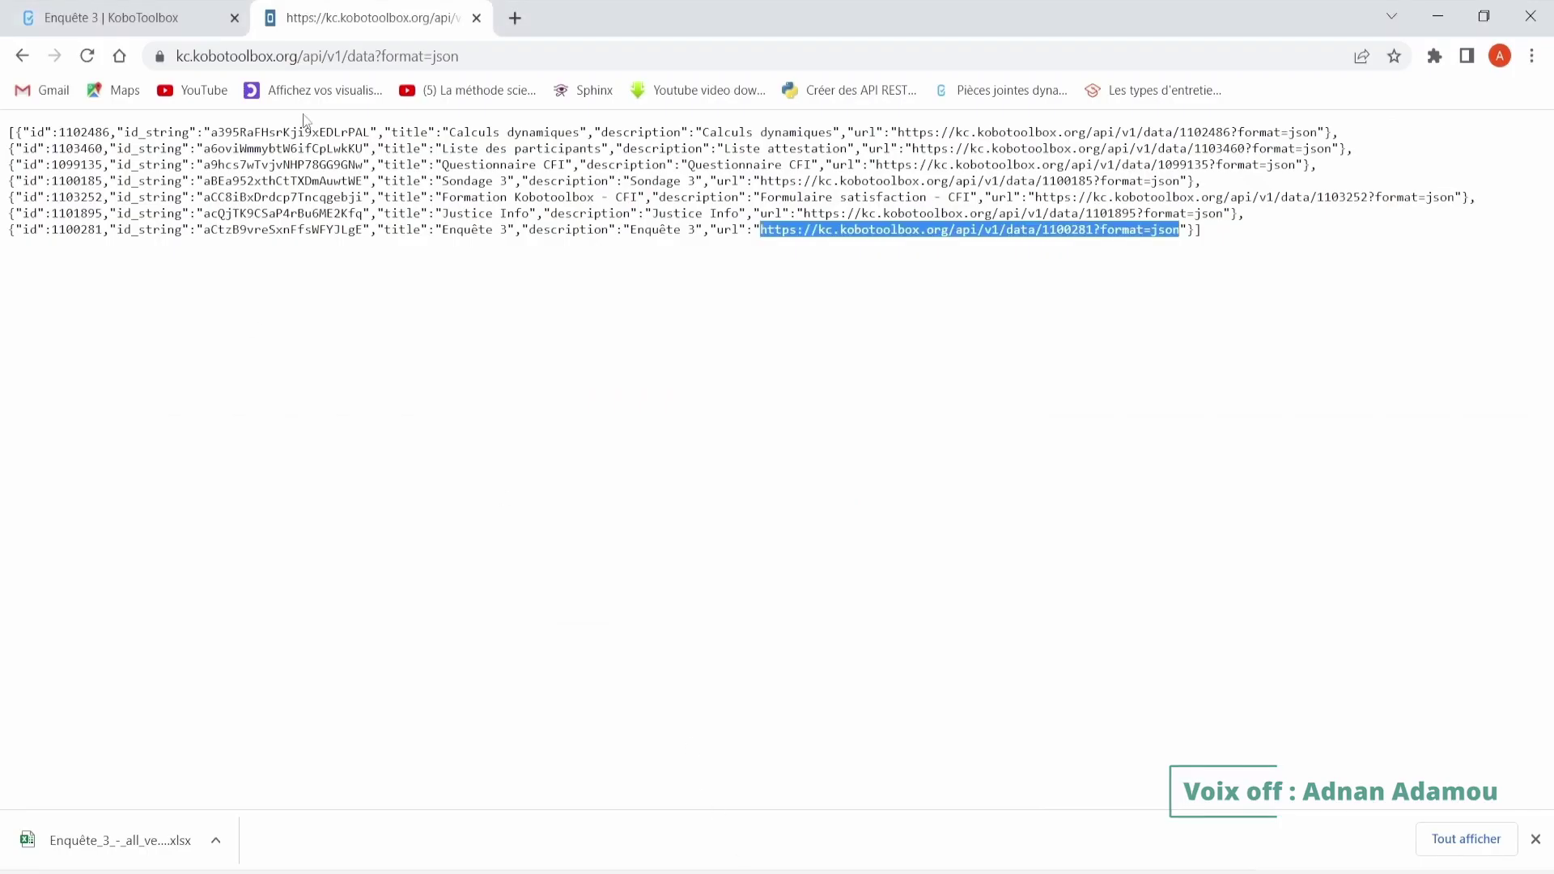
Step: In Enquête 3's Paramètres > Sharing, enable 'Anyone can view submissions made to this form'
click(167, 8)
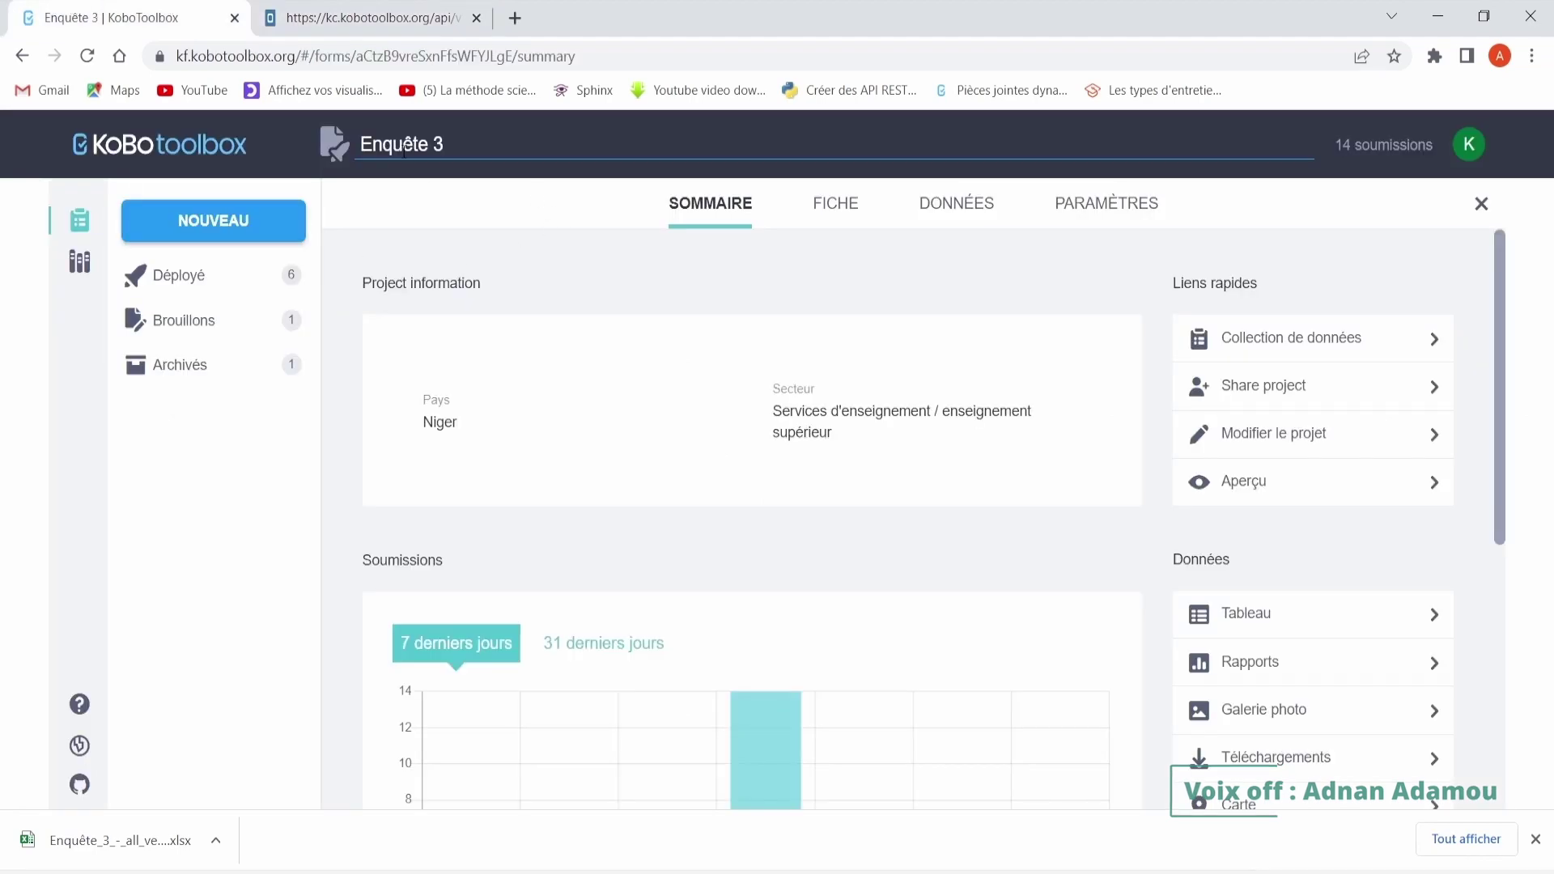
click(1099, 208)
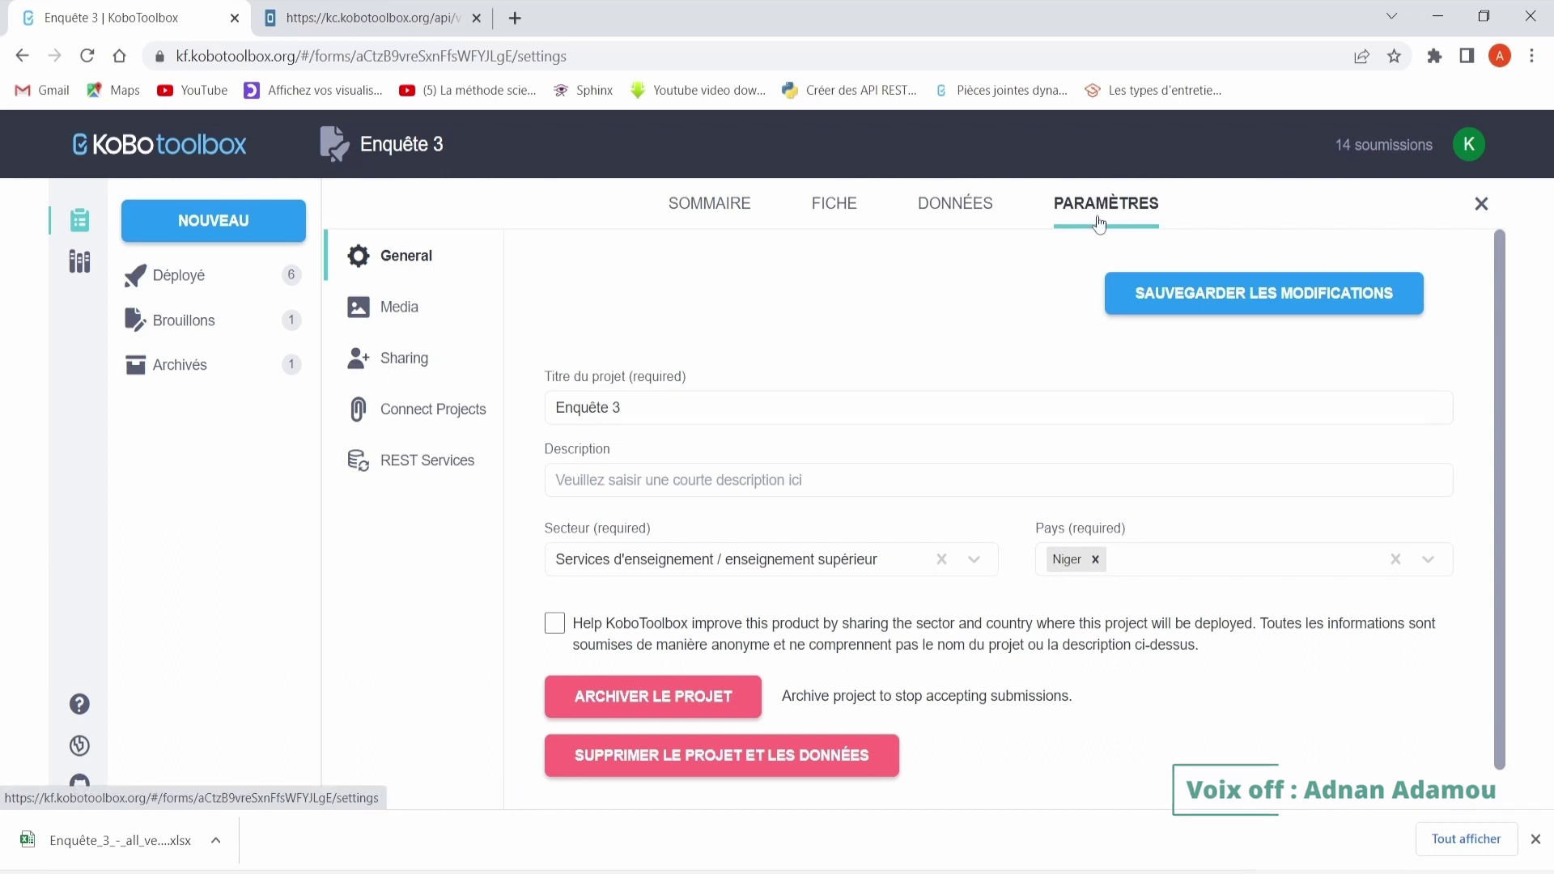
click(383, 360)
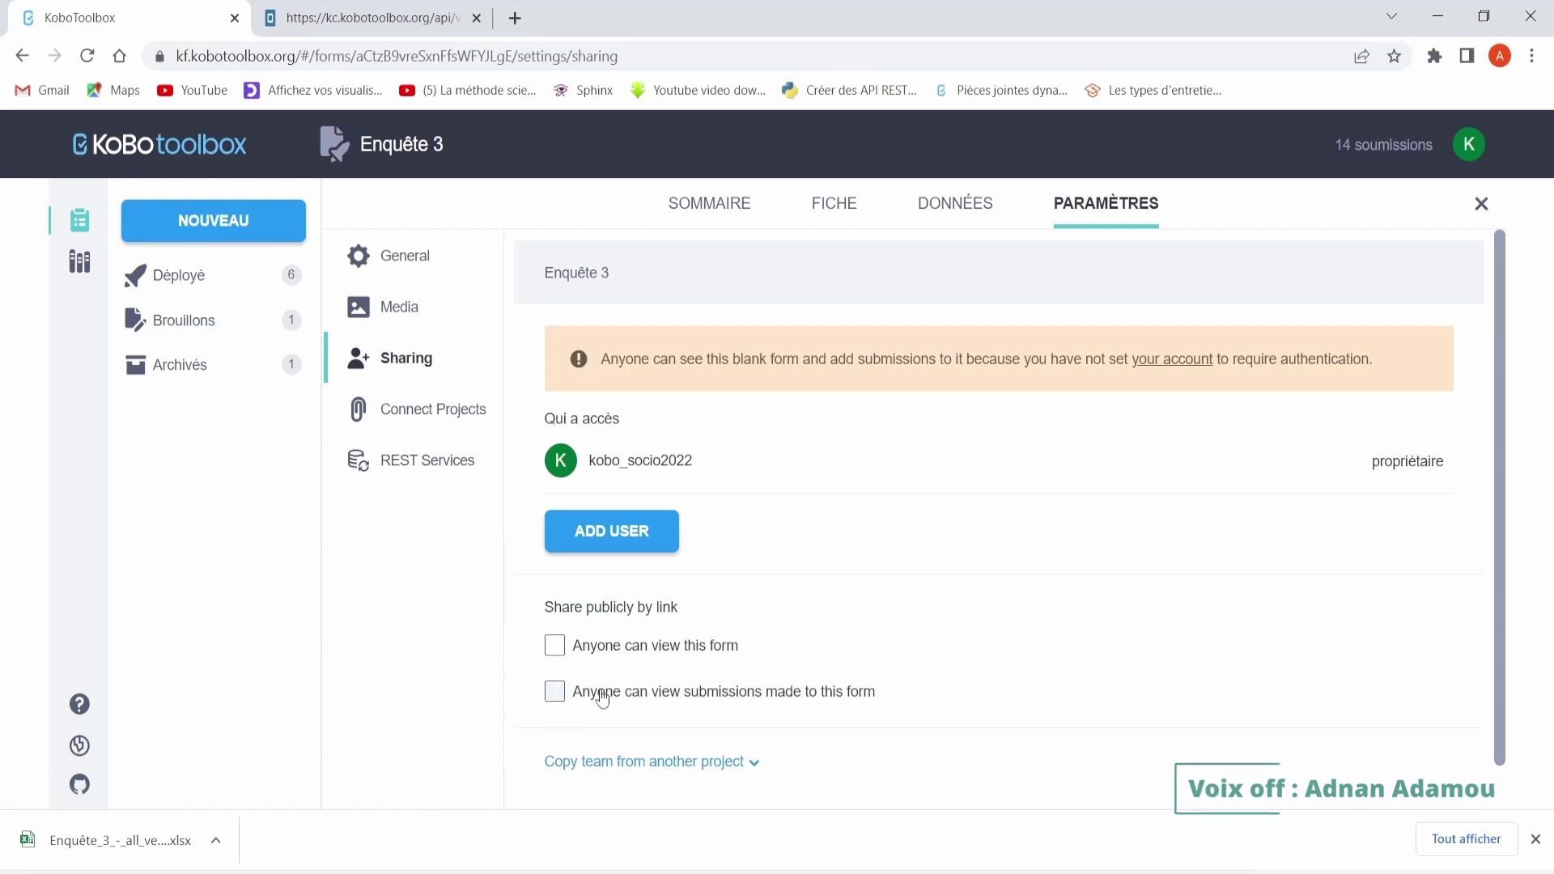
click(555, 693)
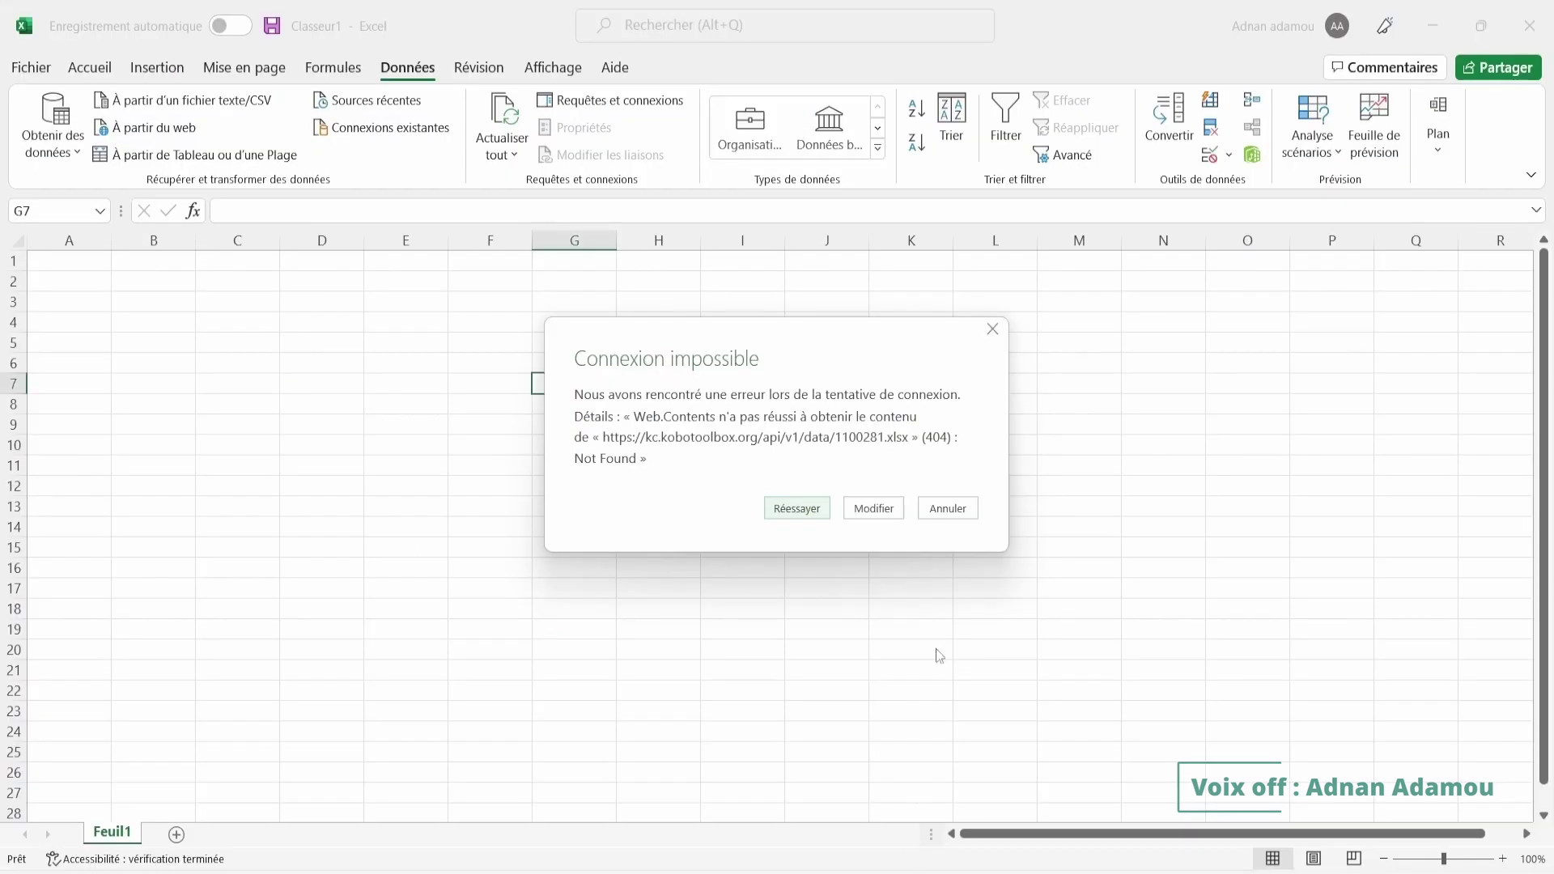
Step: Retry the connection and load the aCtzB9vreSxnFfsWFYJLgE table into a new sheet
click(798, 509)
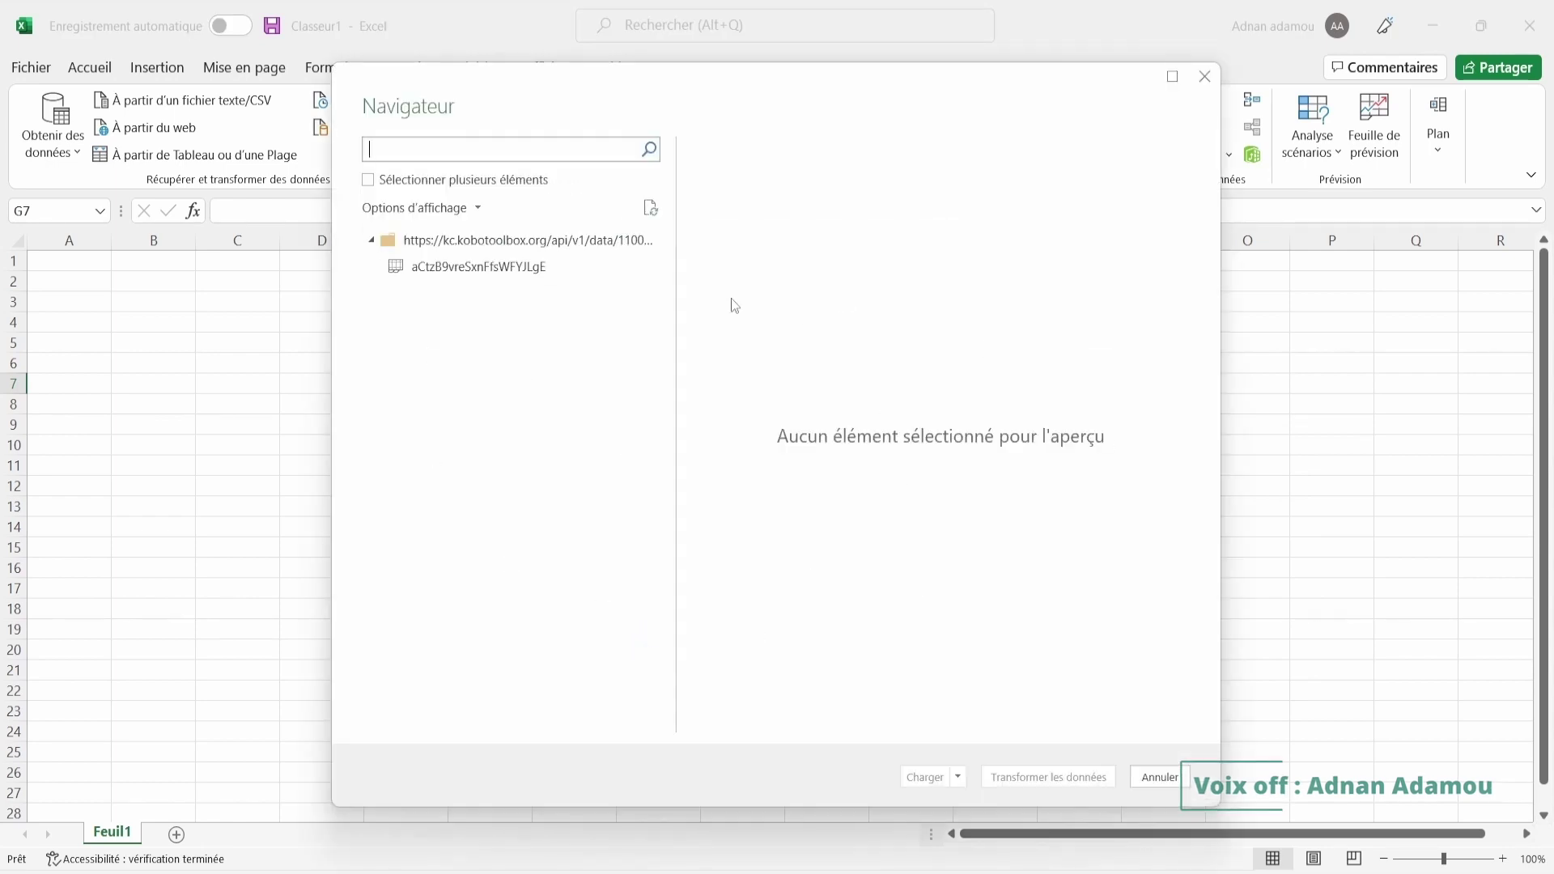
click(490, 271)
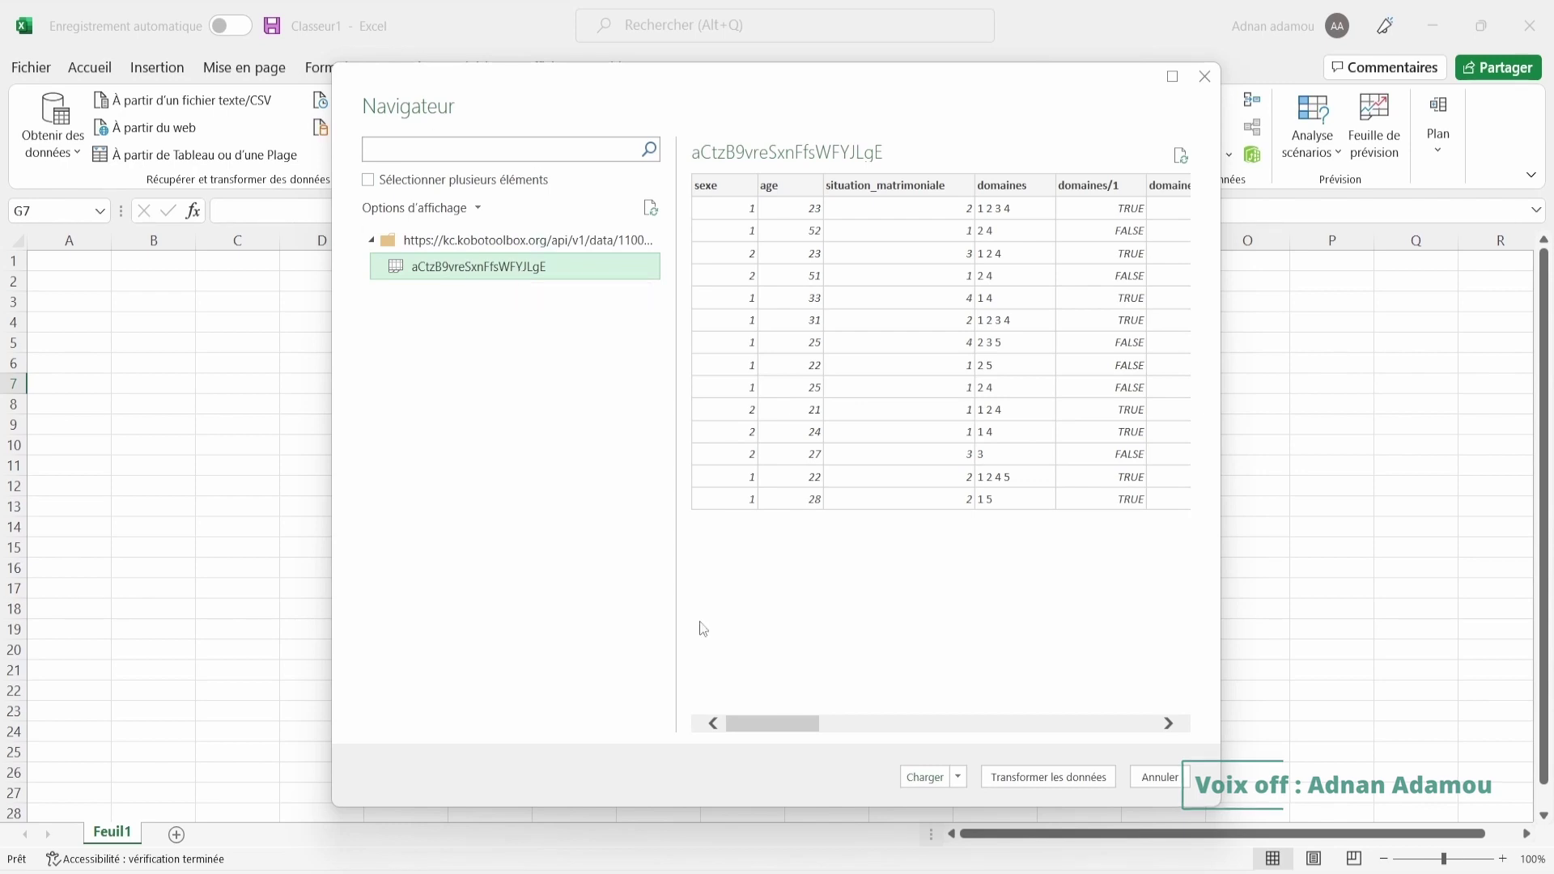
click(925, 777)
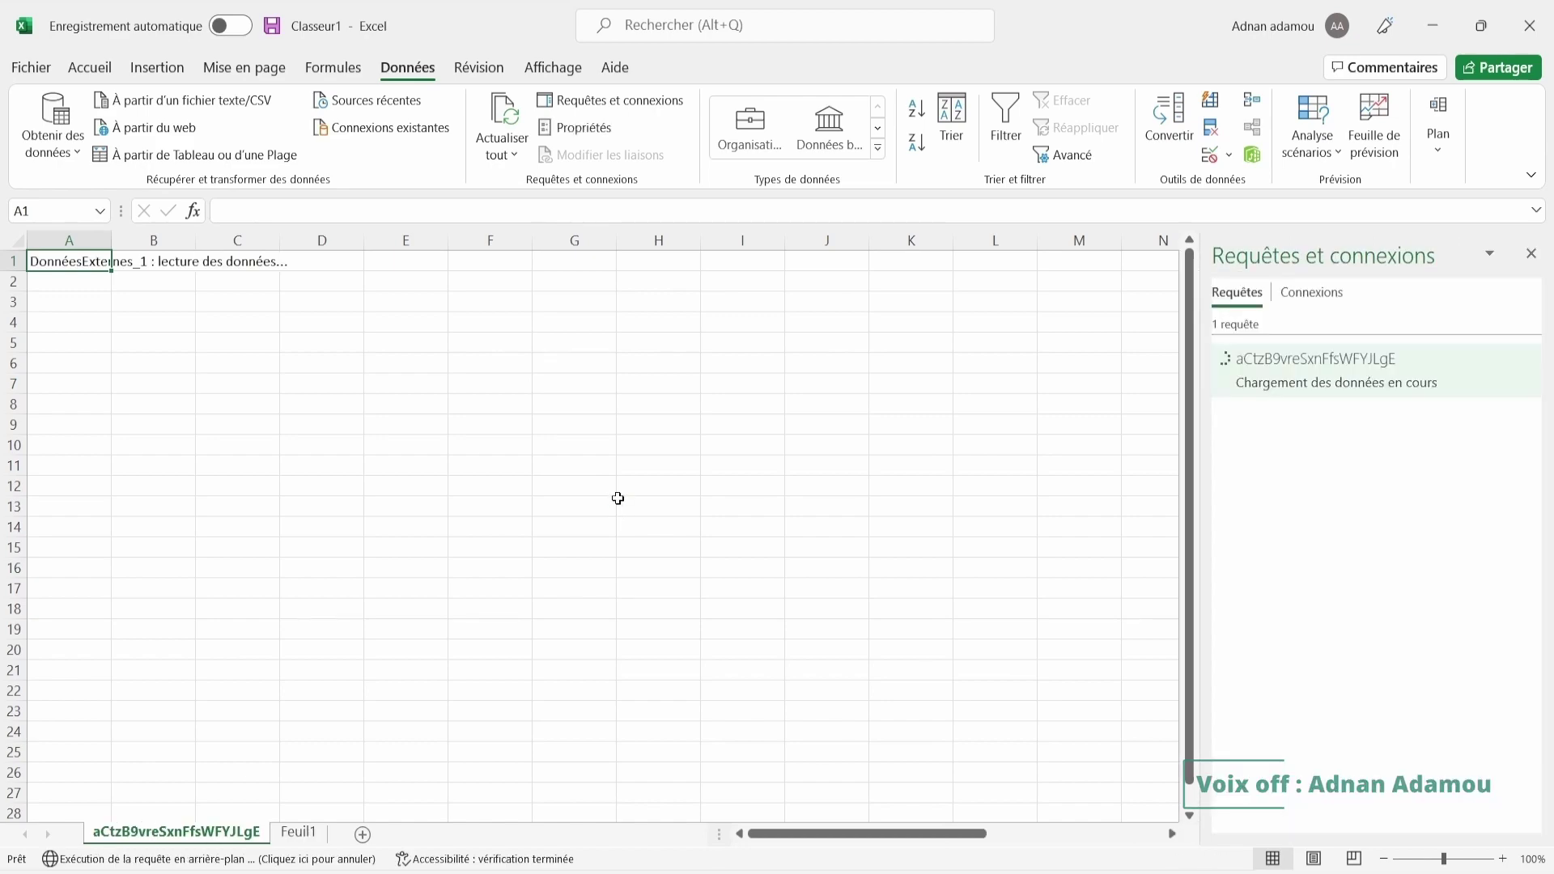
Step: Inspect values in the loaded Enquête 3 table and close the query details preview
click(581, 429)
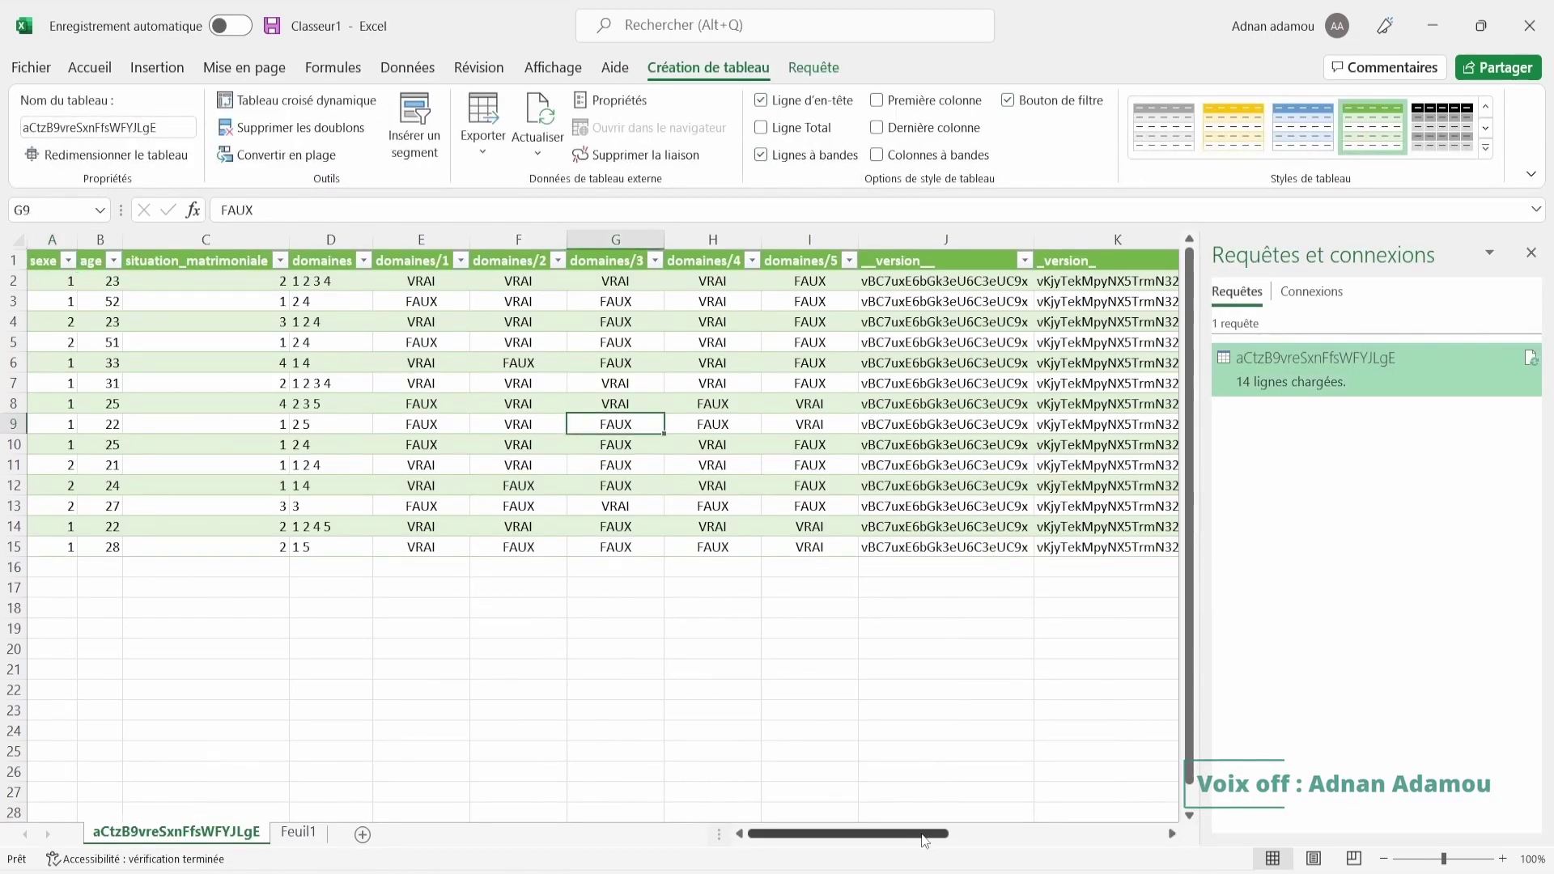
click(245, 442)
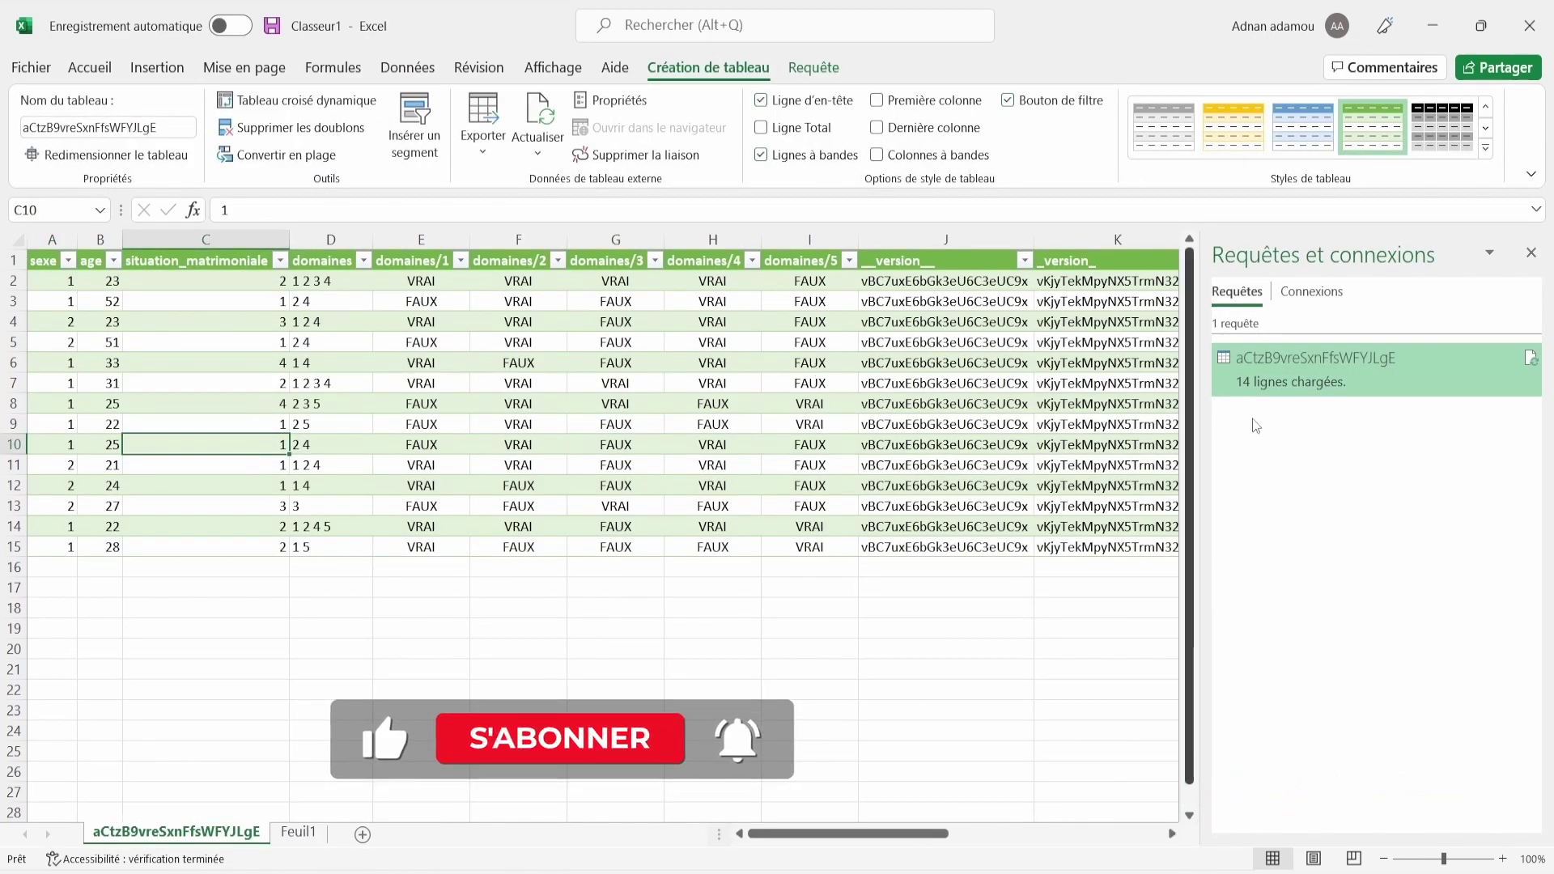
mouse_move(1314, 368)
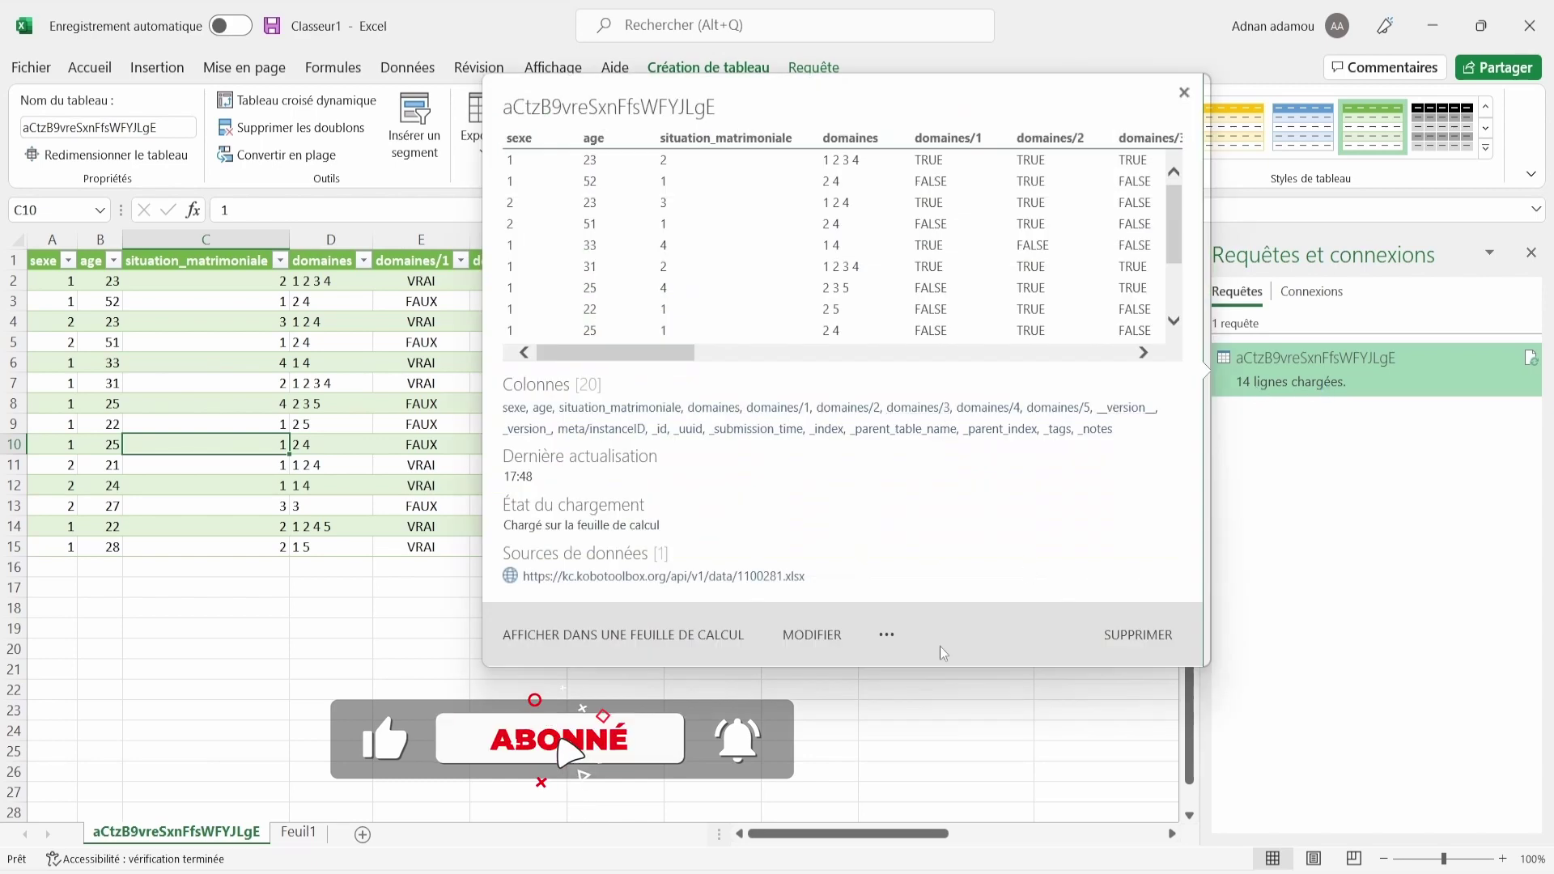
click(334, 571)
click(242, 384)
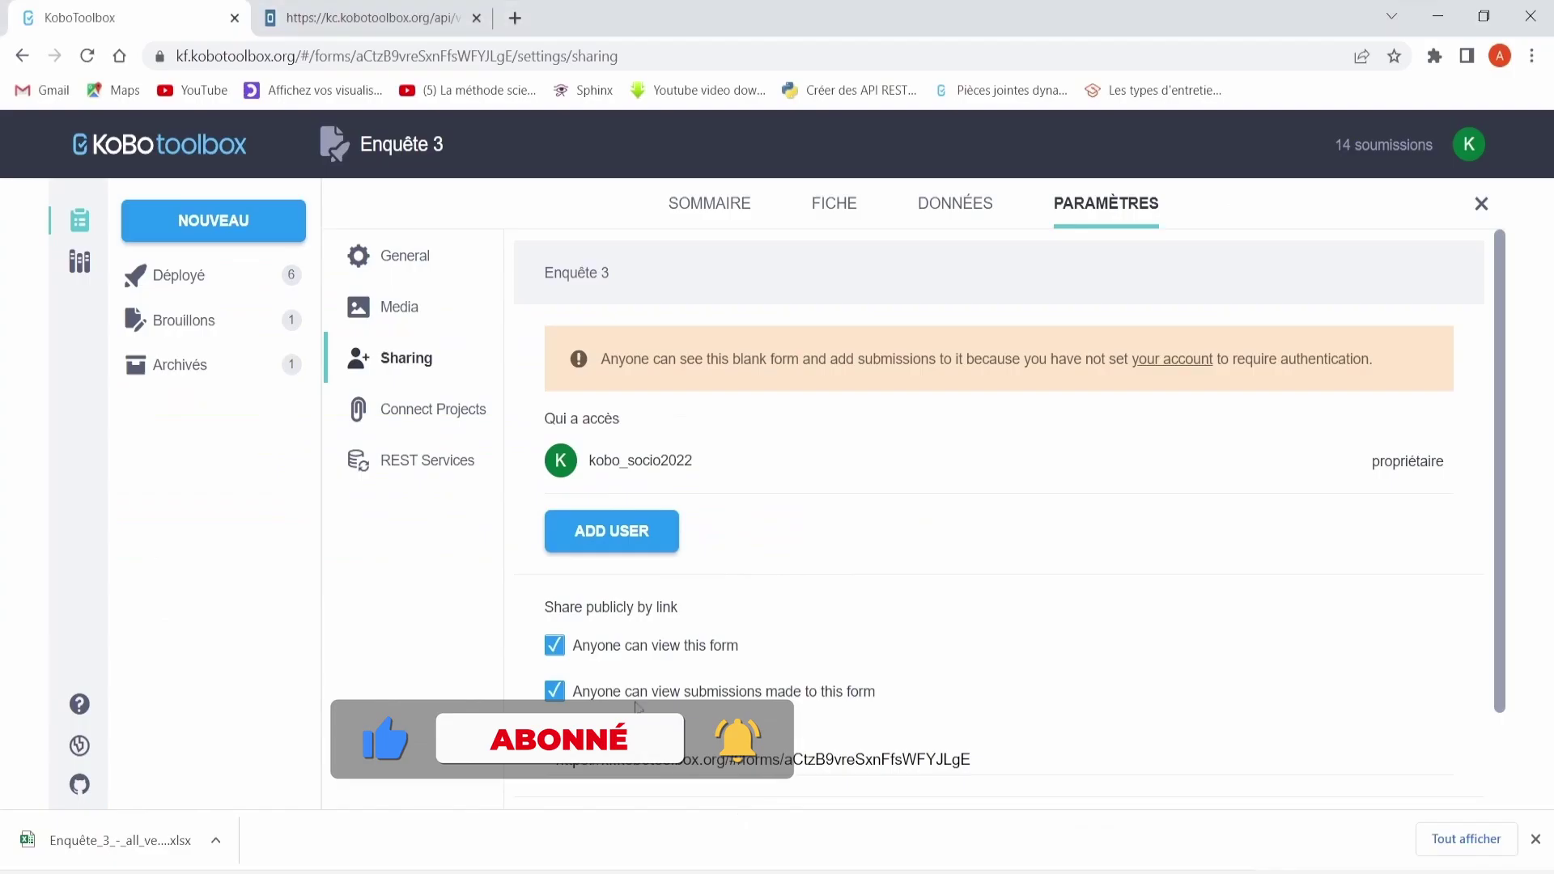
Step: Start a new Enquête 3 response: Masculin, an age, Marié (e), and Litterature as competence
click(831, 207)
click(1381, 599)
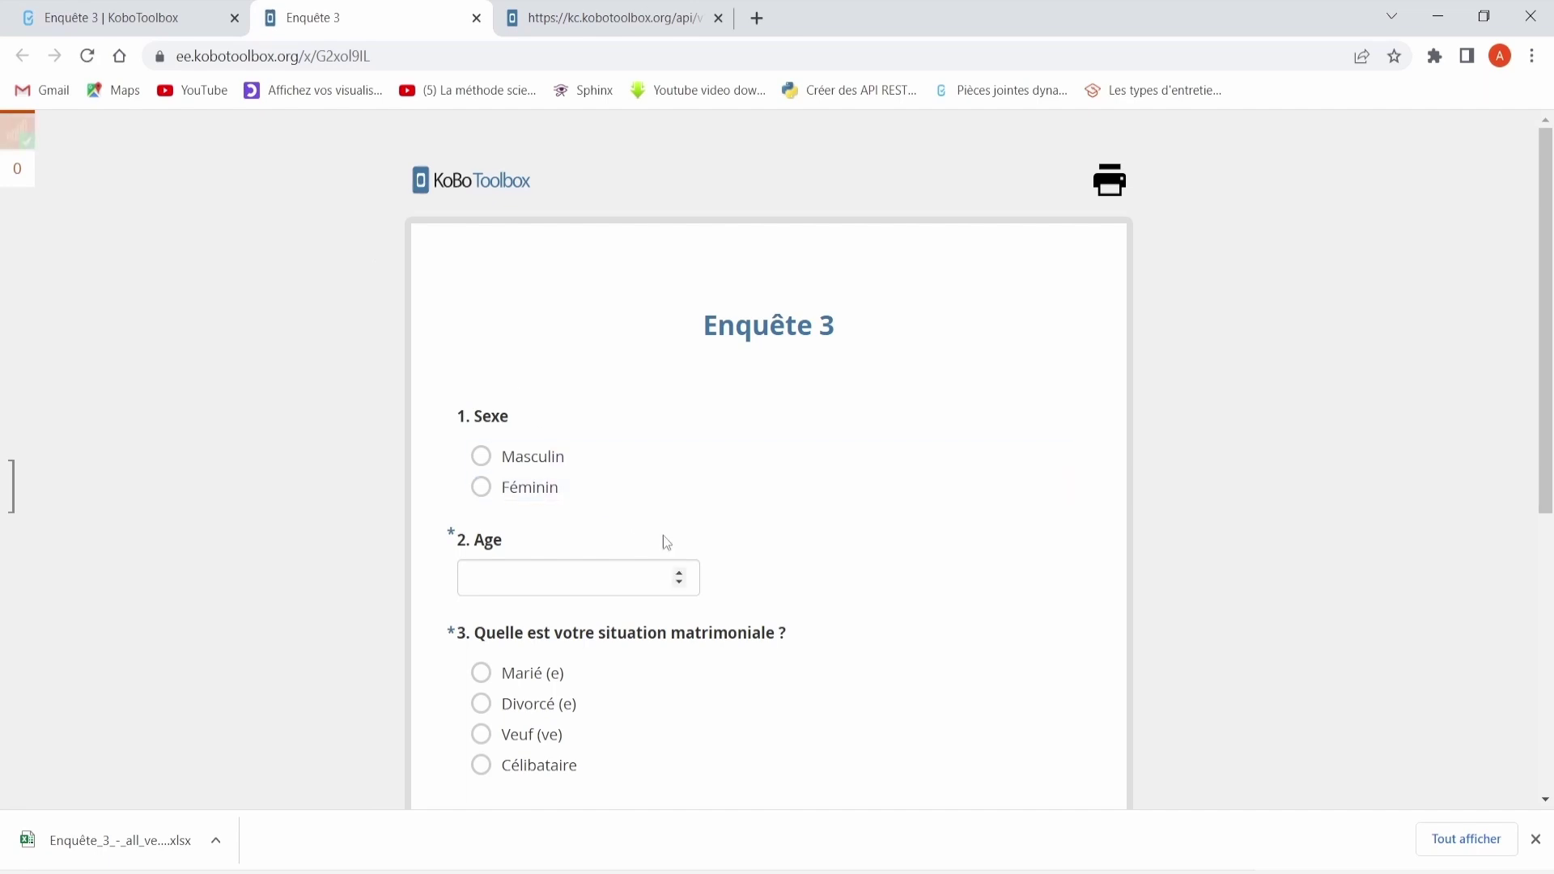
click(491, 468)
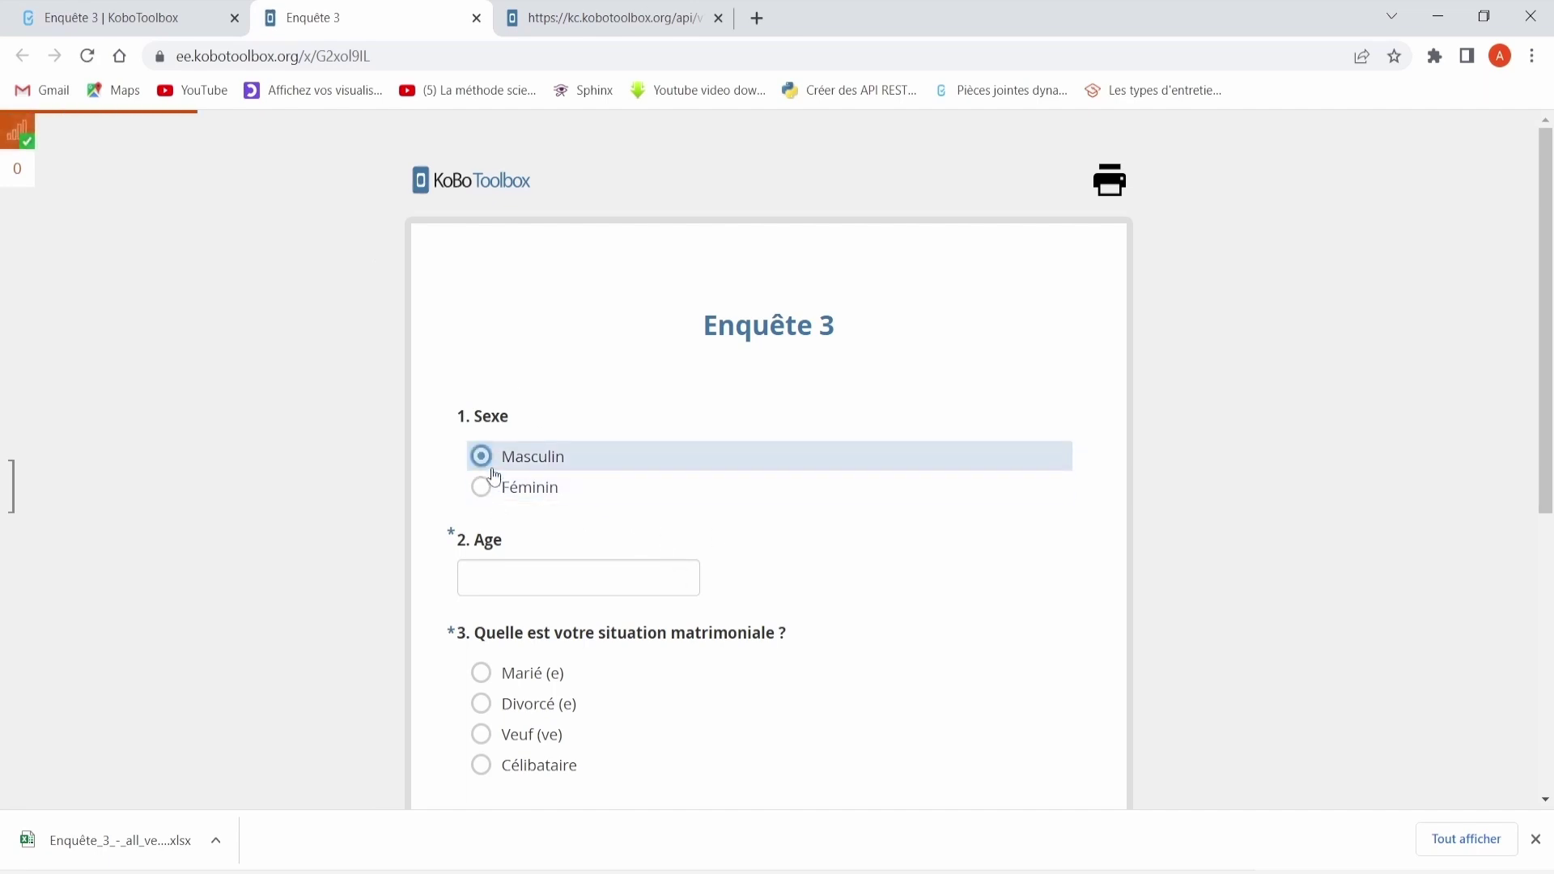
scroll(534, 484, down, 1)
click(524, 471)
text(89)
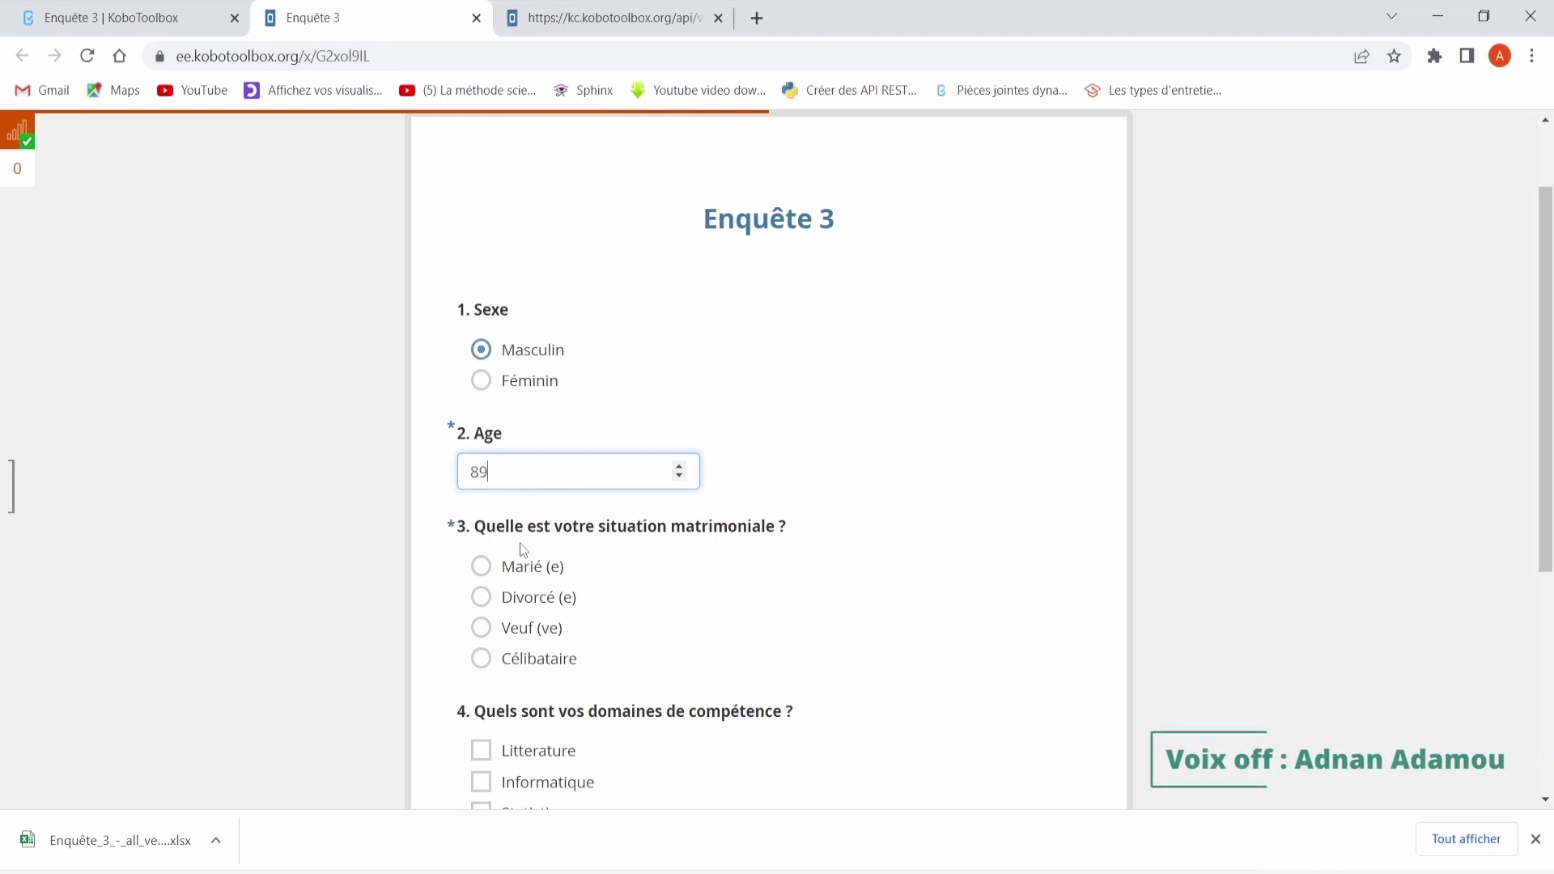
scroll(520, 548, down, 2)
click(510, 355)
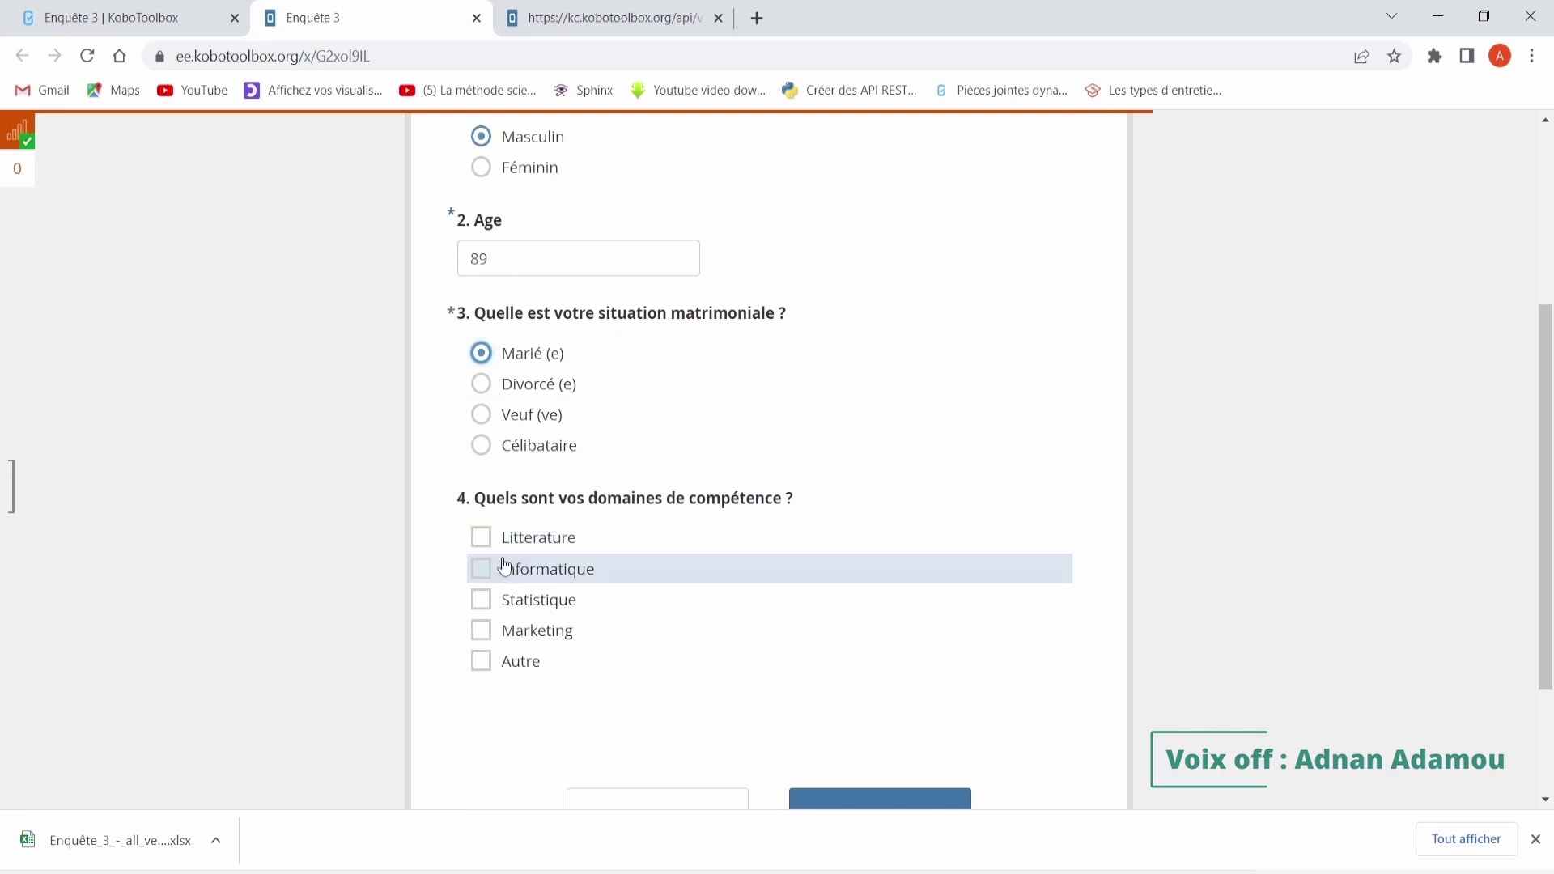
click(503, 539)
Step: Submit the response and dismiss the queued-submission confirmation
scroll(838, 692, down, 2)
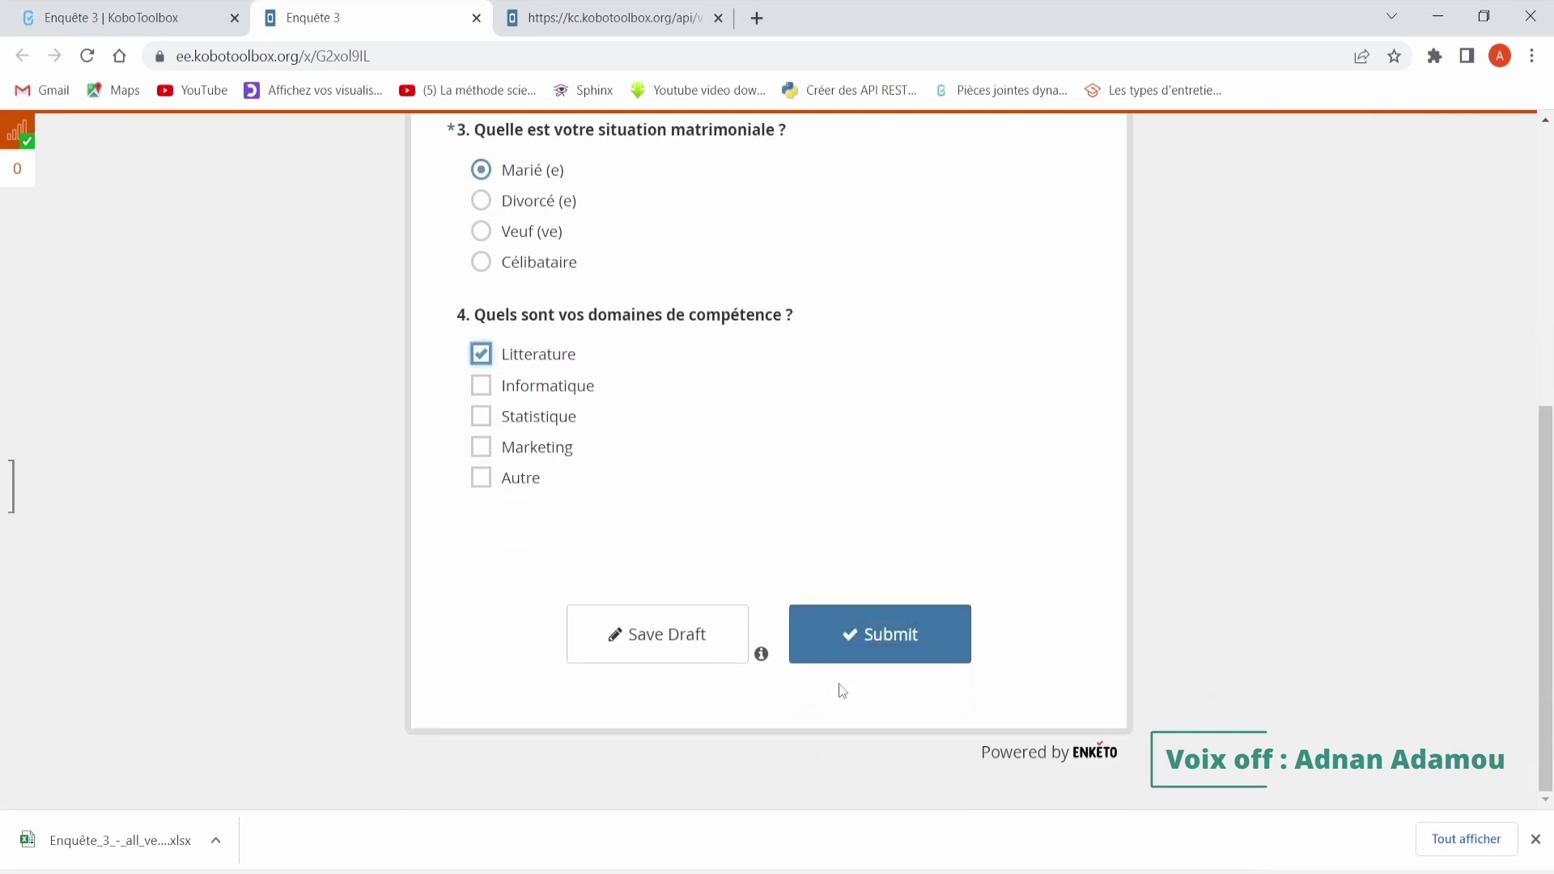
click(939, 626)
click(992, 530)
scroll(154, 347, up, 2)
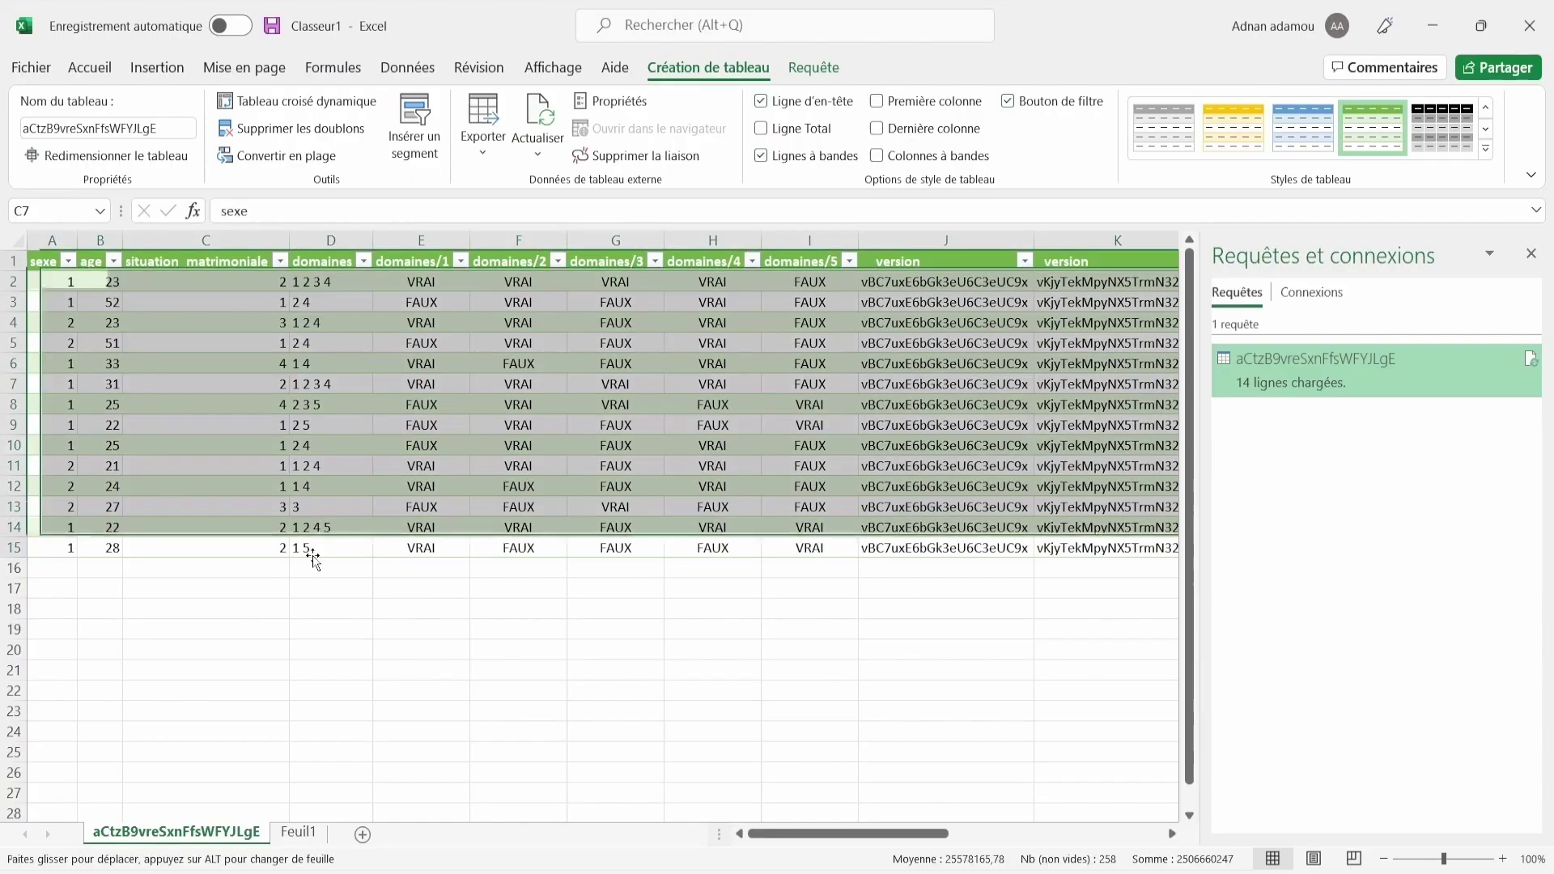
Step: Select a cell in the query table and refresh the query from the Requête tab
key(ctrl+a)
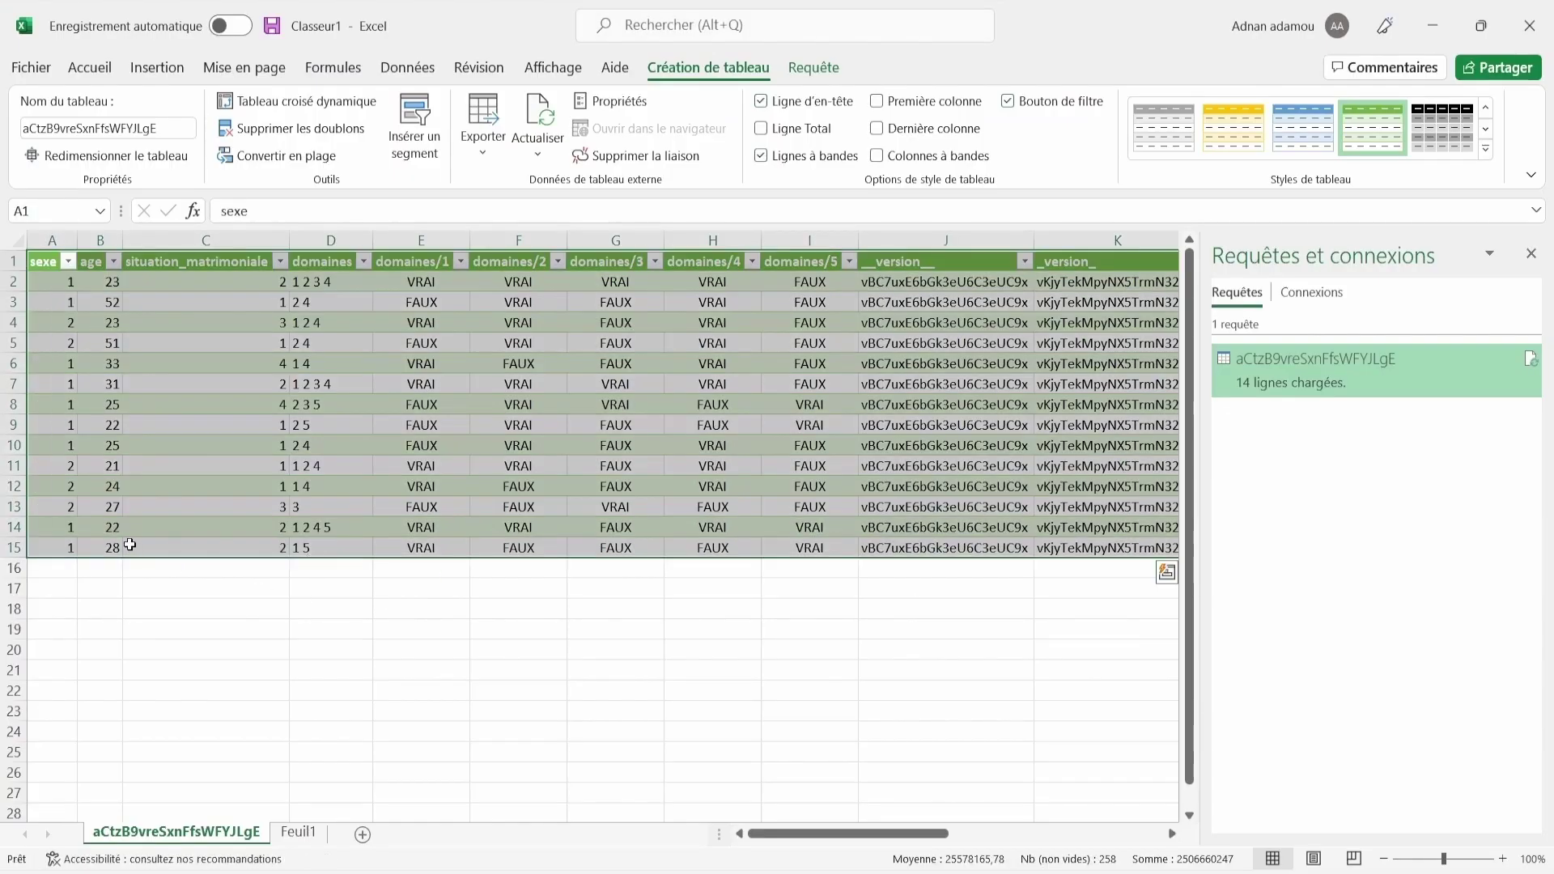
click(113, 529)
click(31, 548)
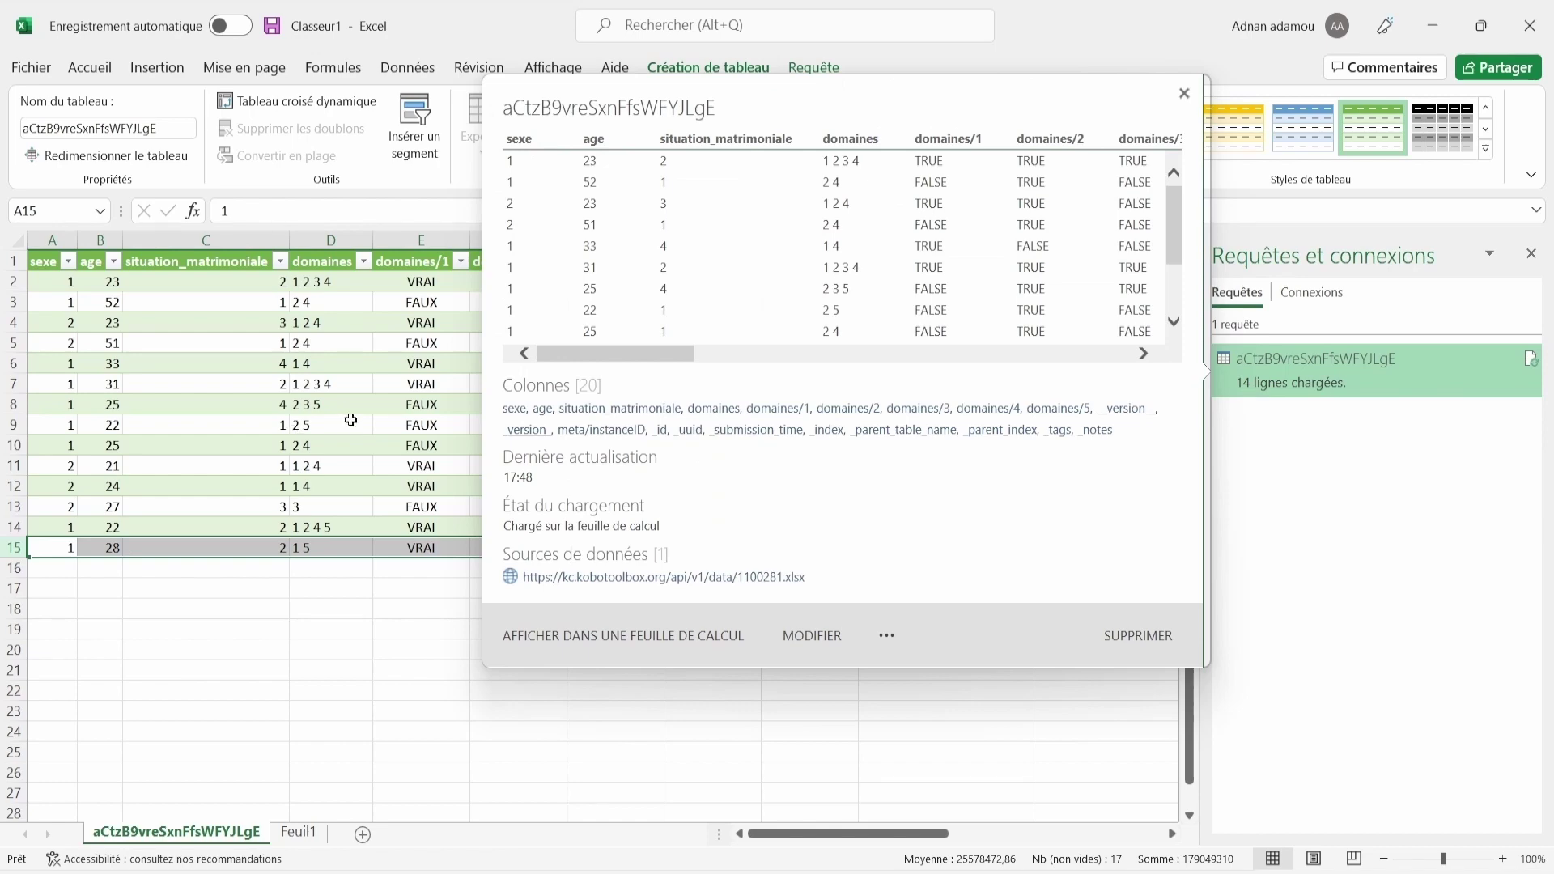
click(350, 420)
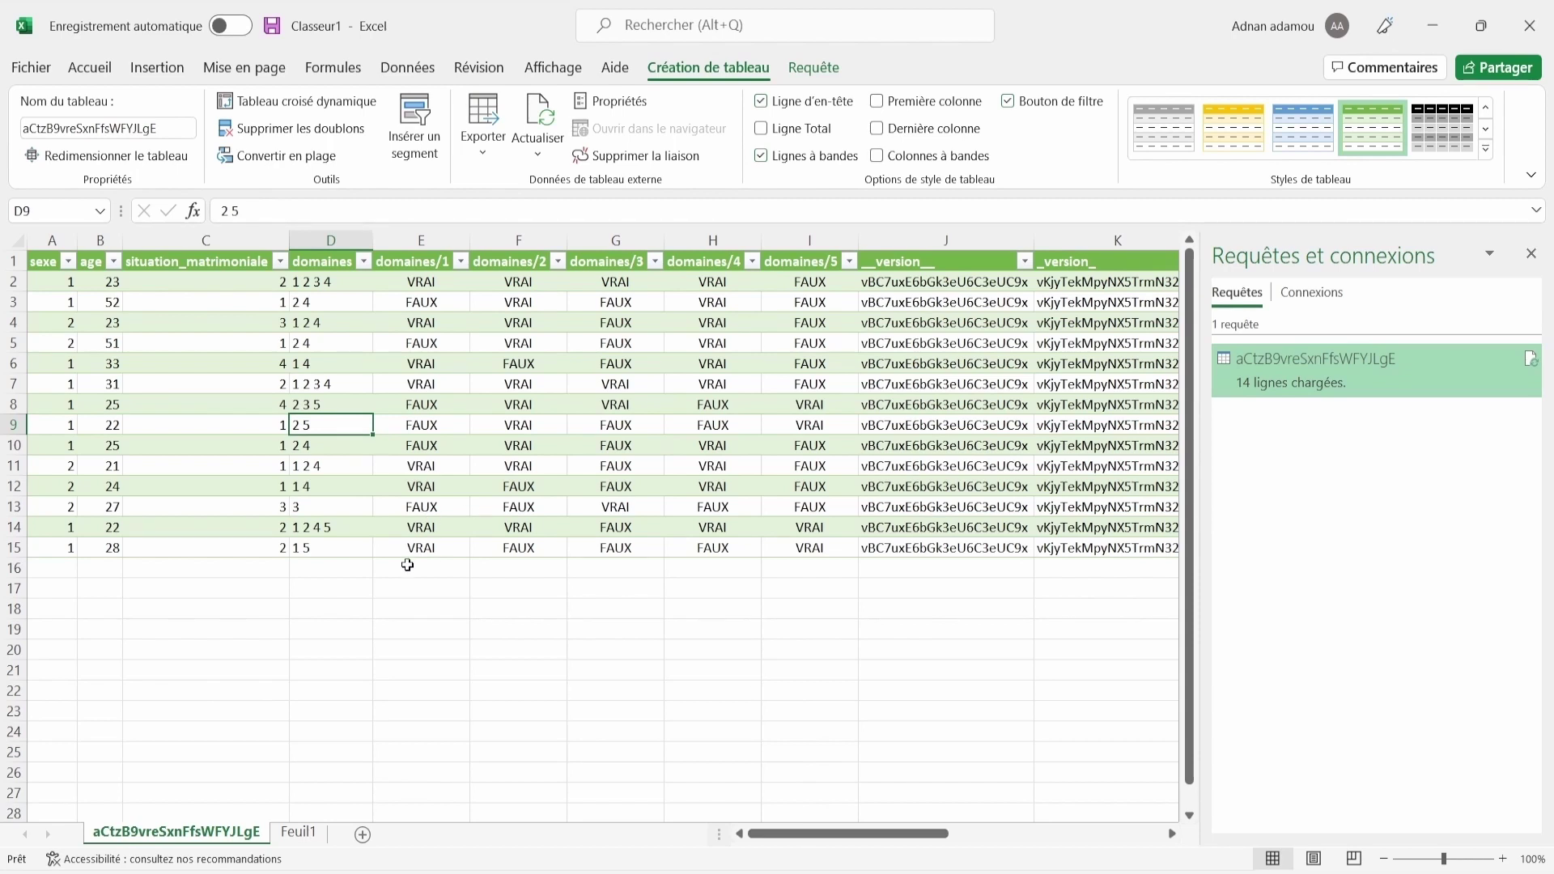
click(812, 69)
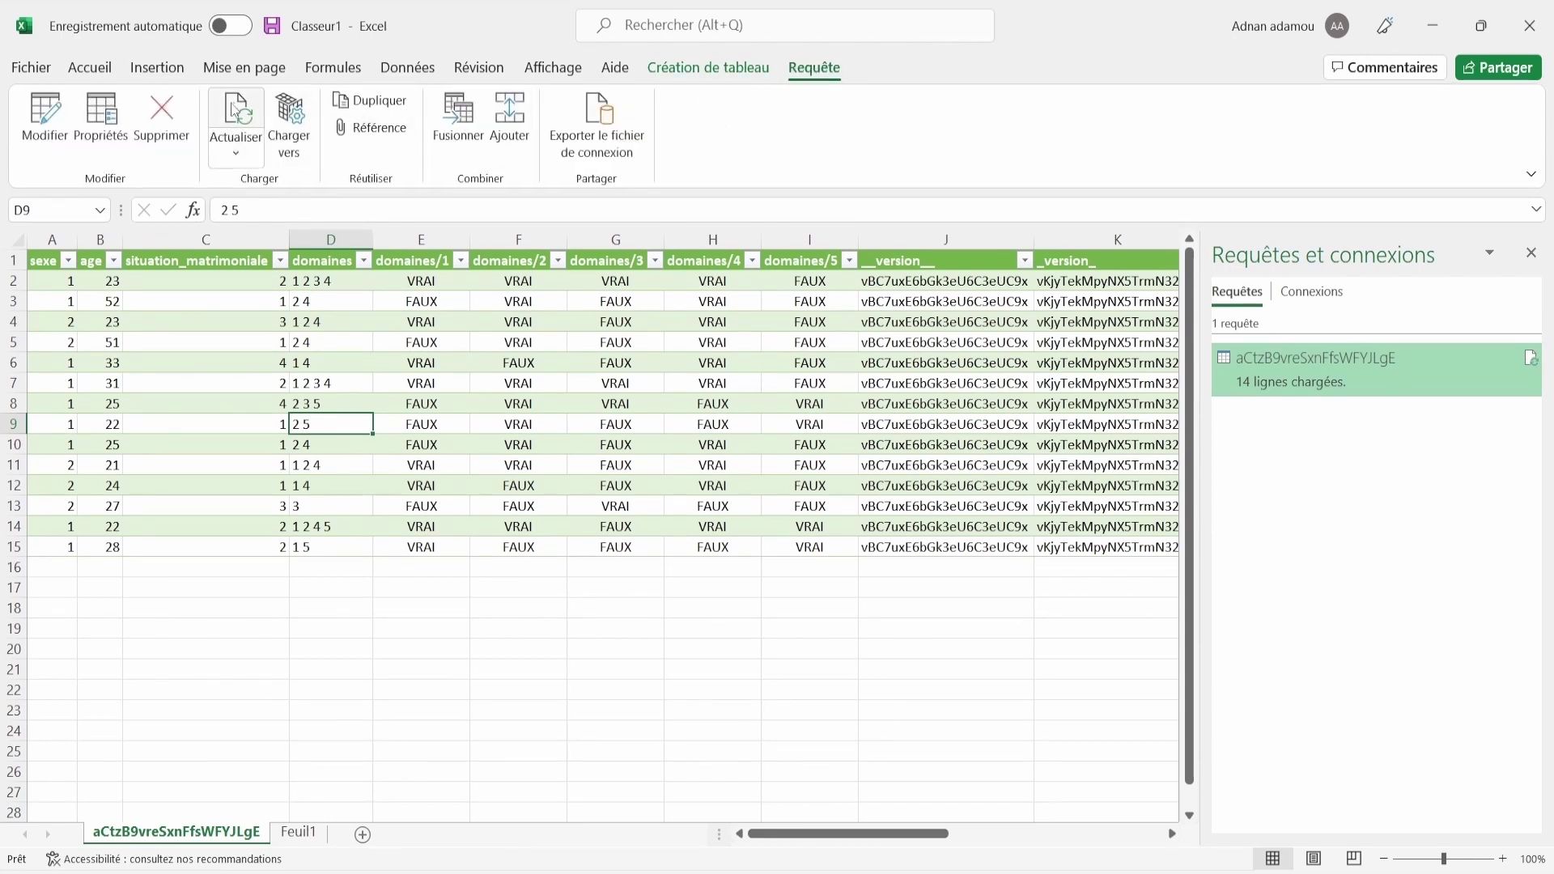
click(235, 150)
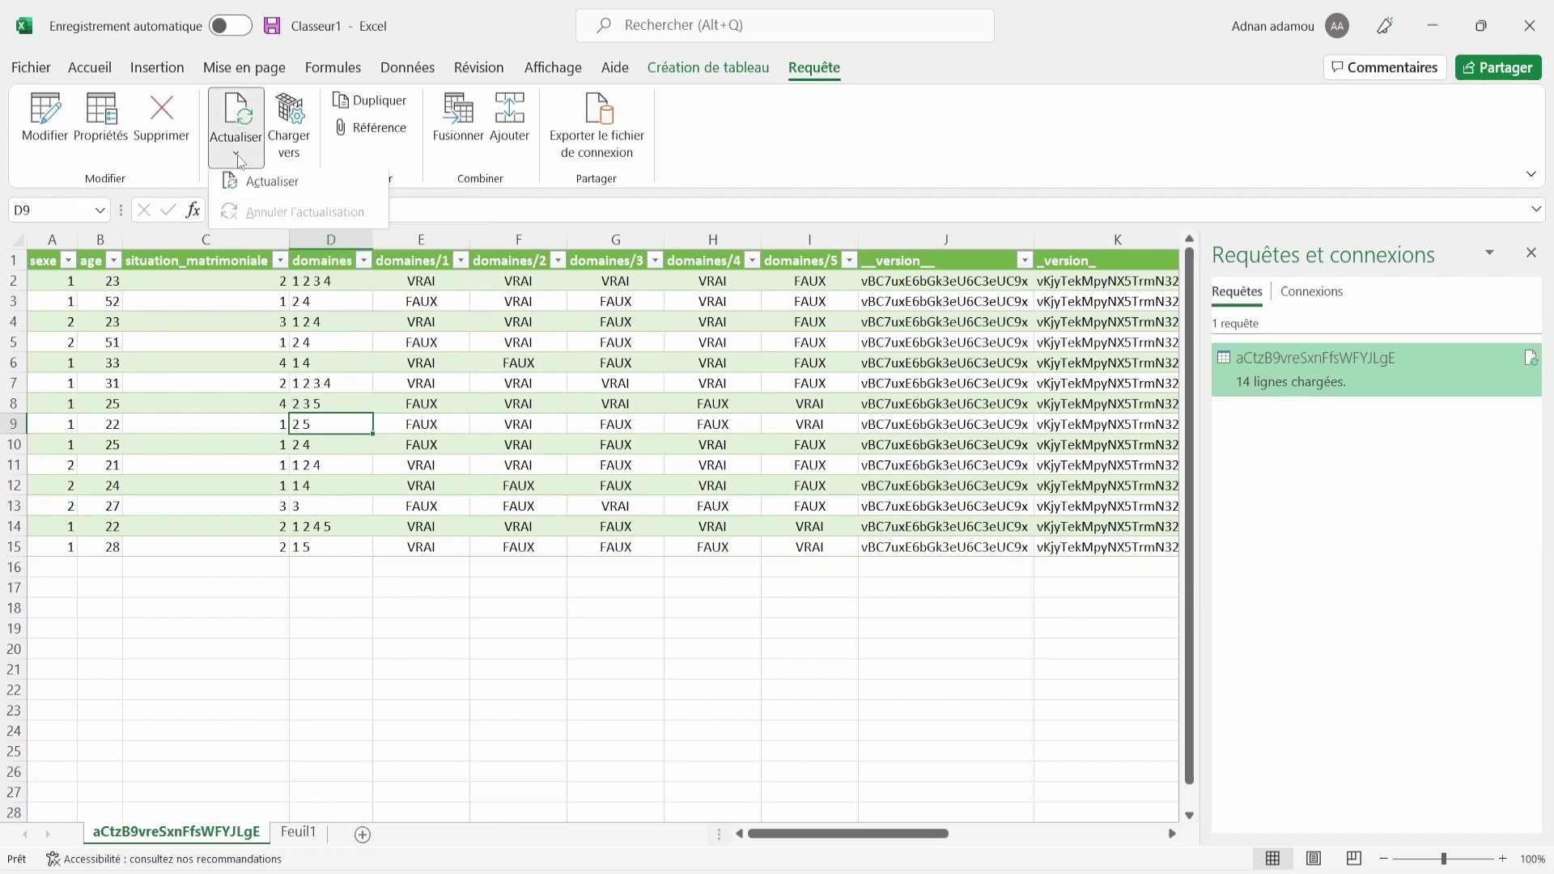
click(280, 188)
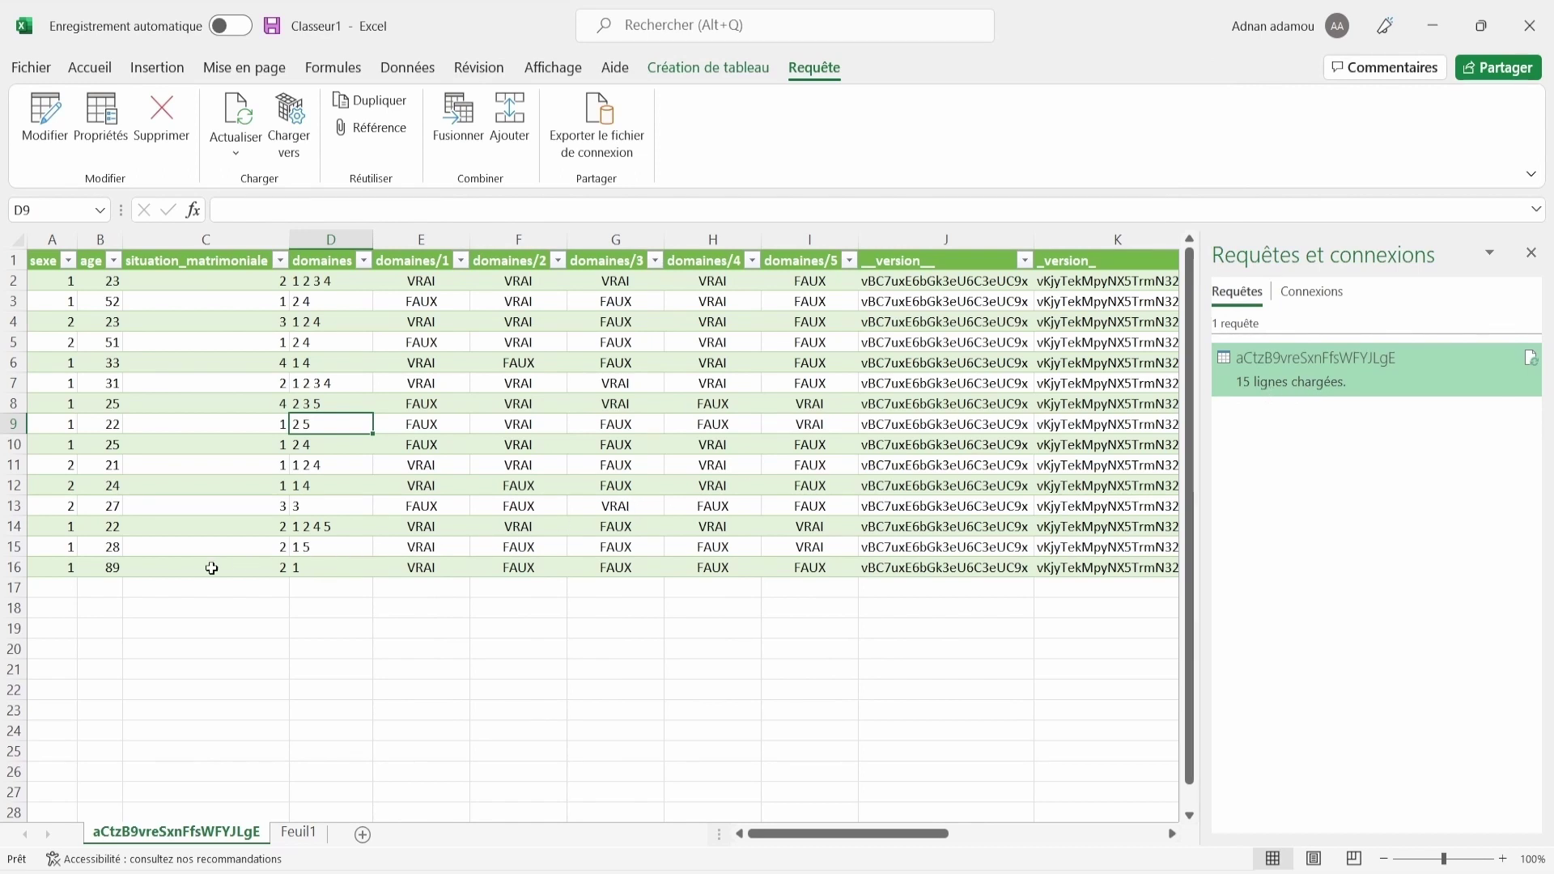
Step: Check new row 16 with age 89 and widen the age column B
click(166, 572)
click(101, 574)
drag(123, 240, 178, 240)
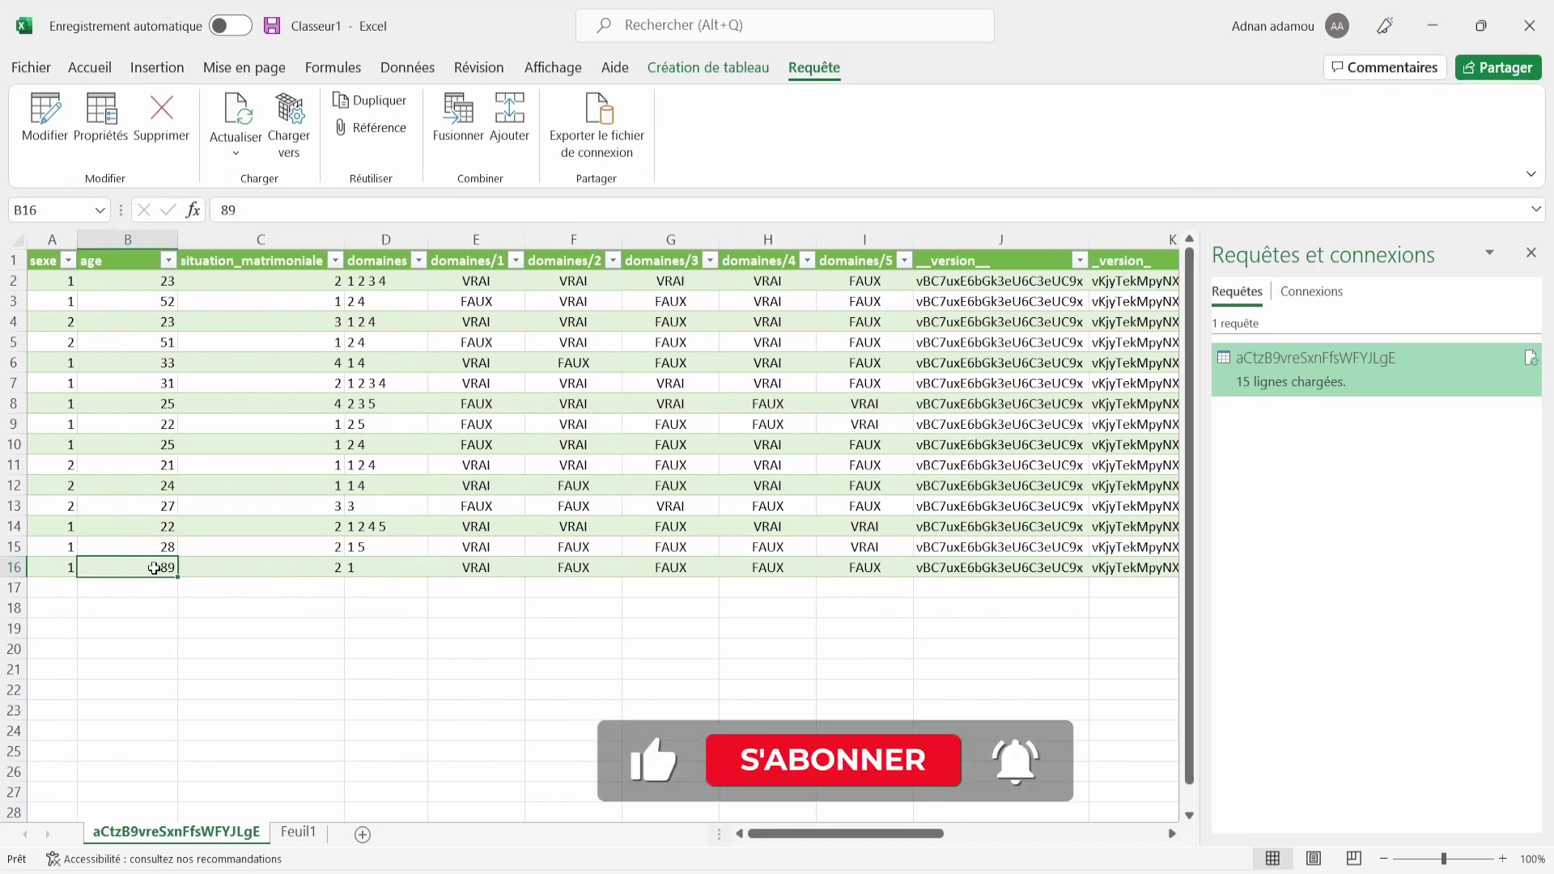
click(362, 570)
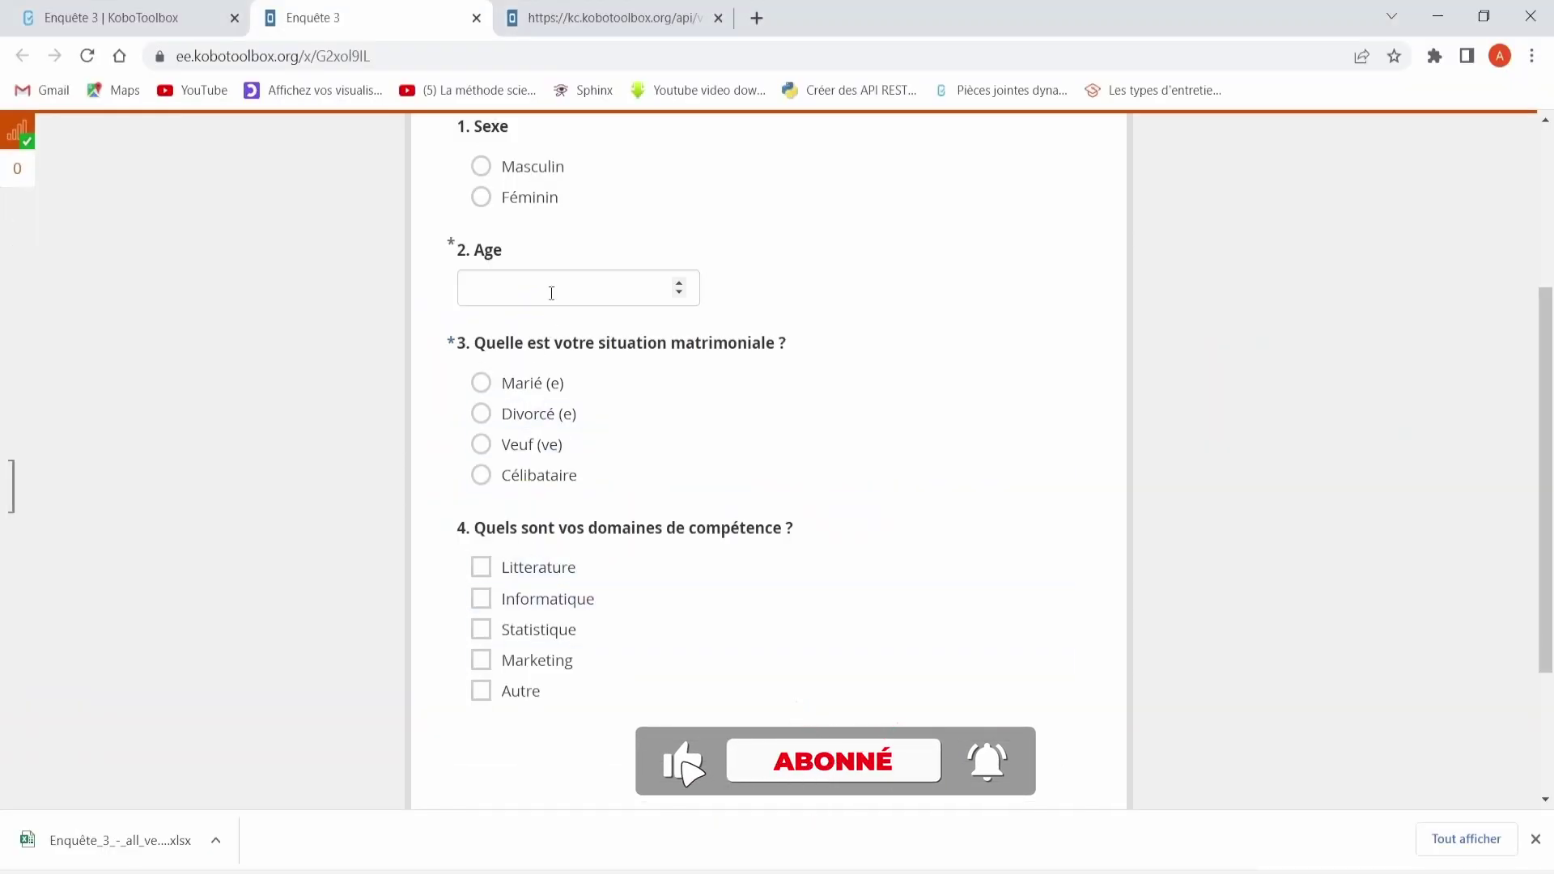
Step: Answer Féminin, age 90, Divorcé (e), and tick Informatique on the form
click(567, 289)
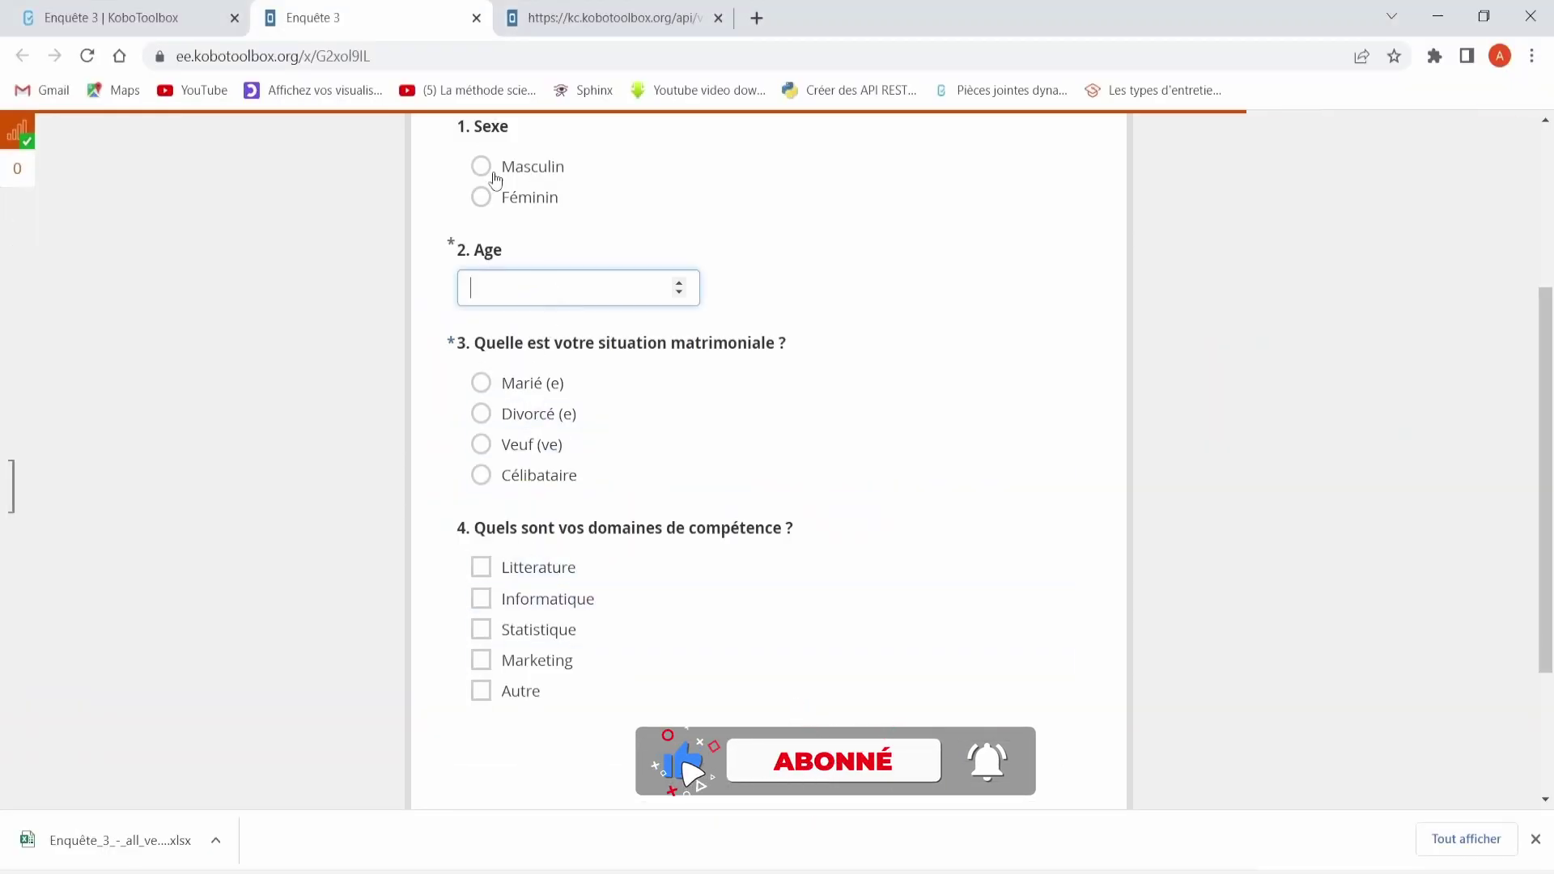
click(486, 196)
click(514, 279)
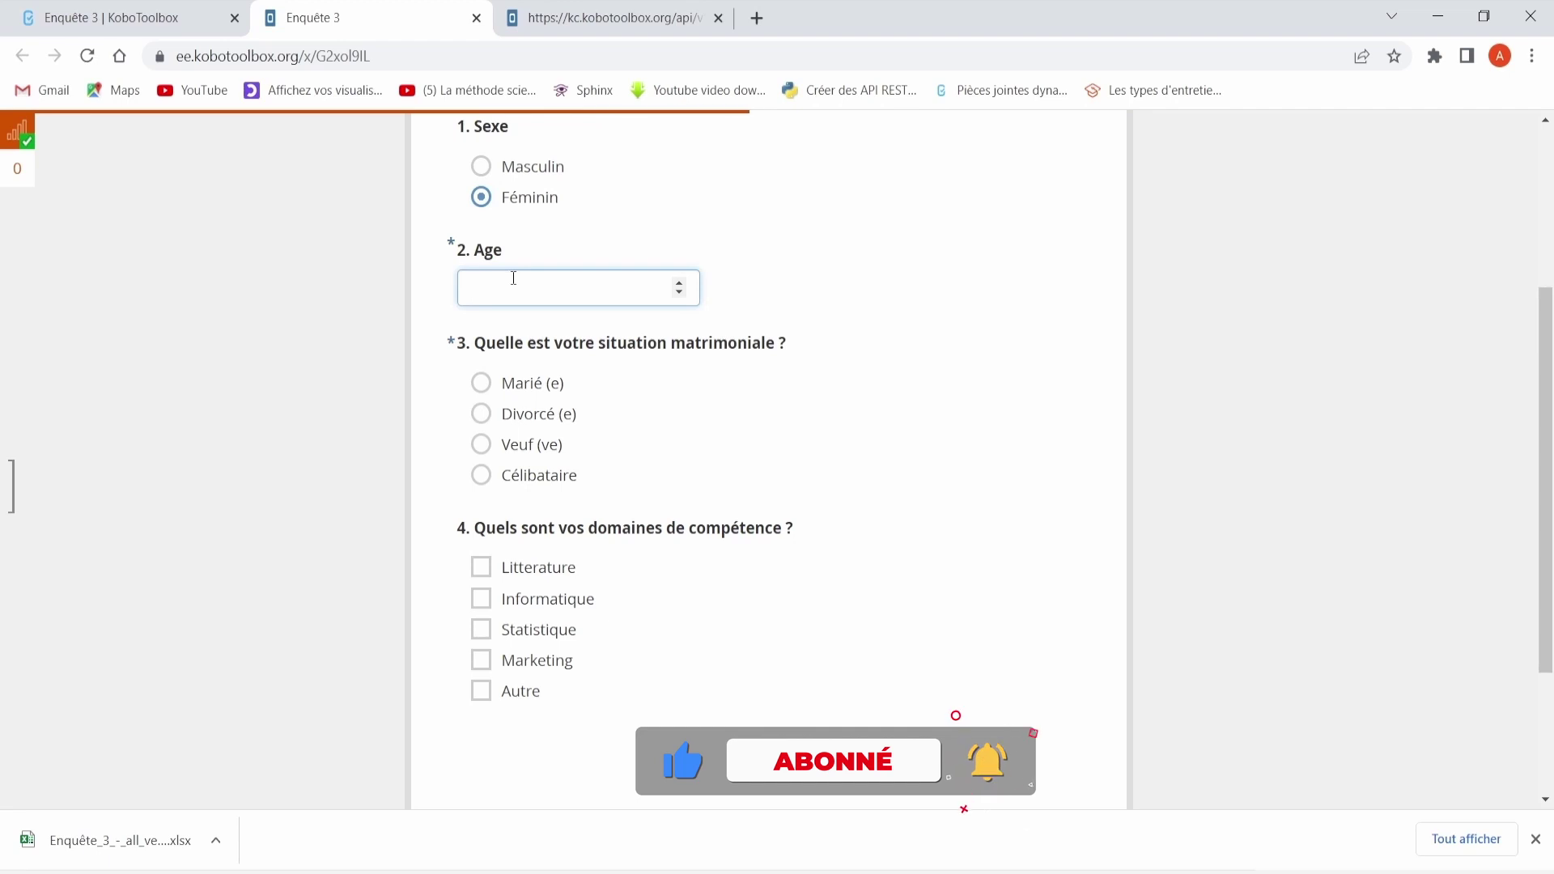
text(90)
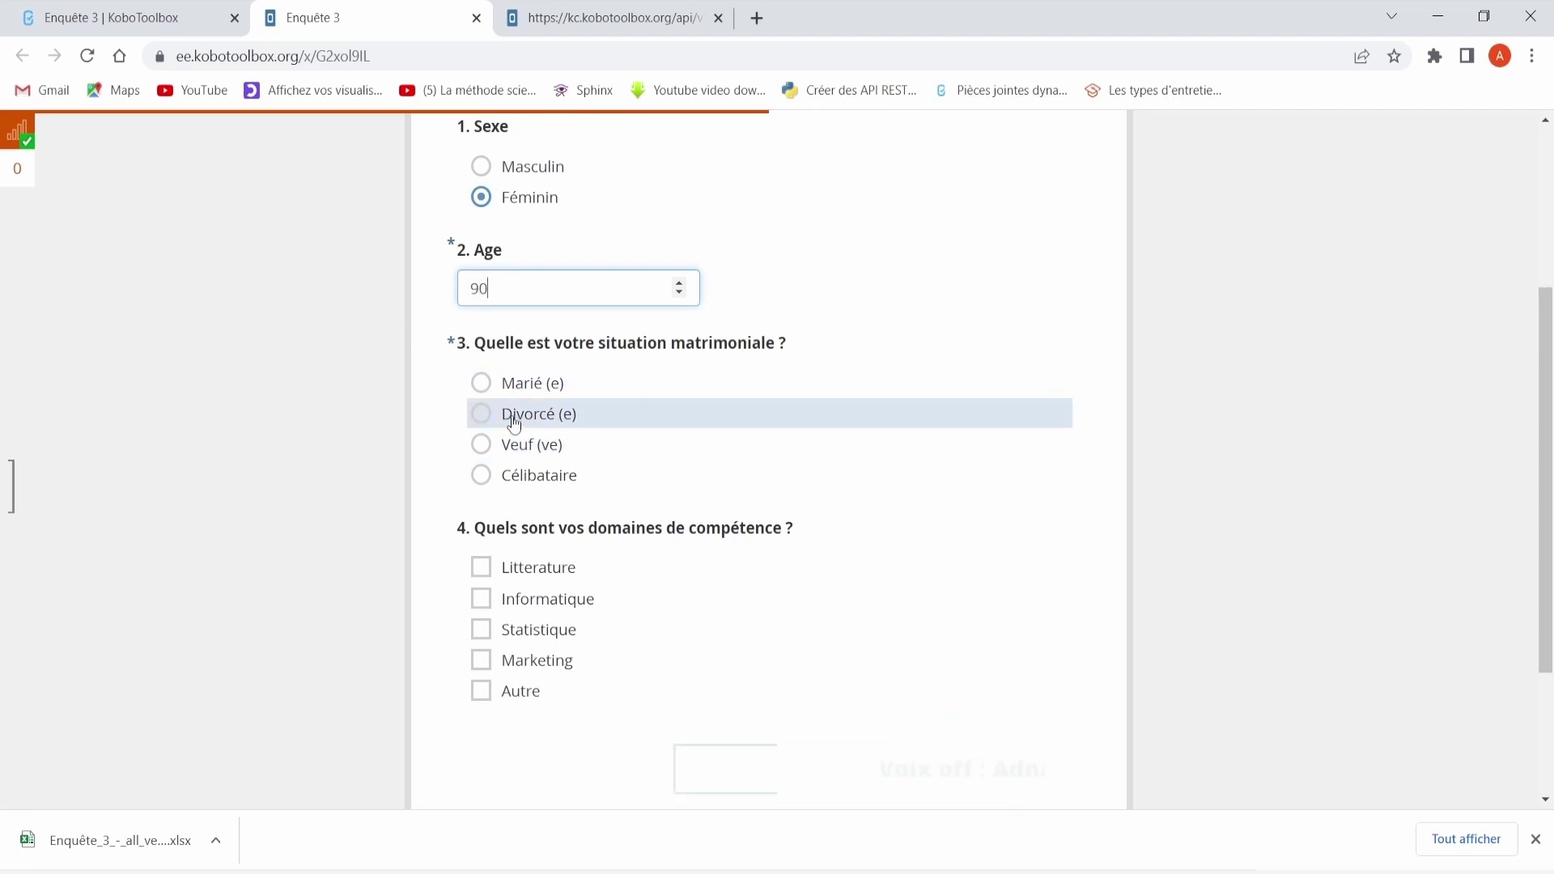
click(513, 415)
click(482, 599)
Step: Submit the response and acknowledge the queued-submission notice
scroll(801, 550, down, 3)
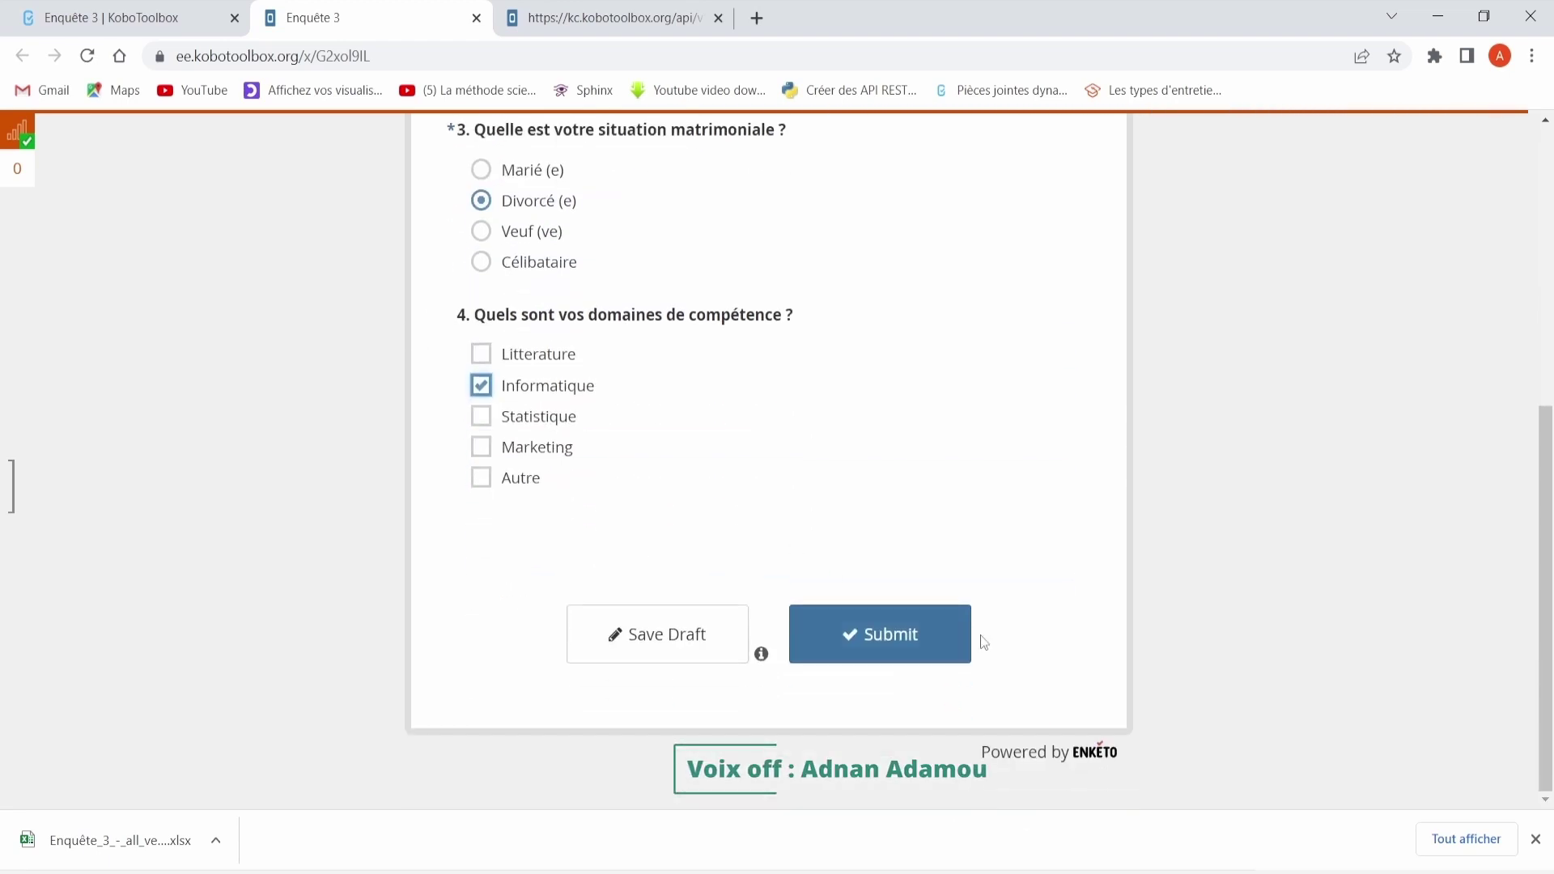
click(904, 641)
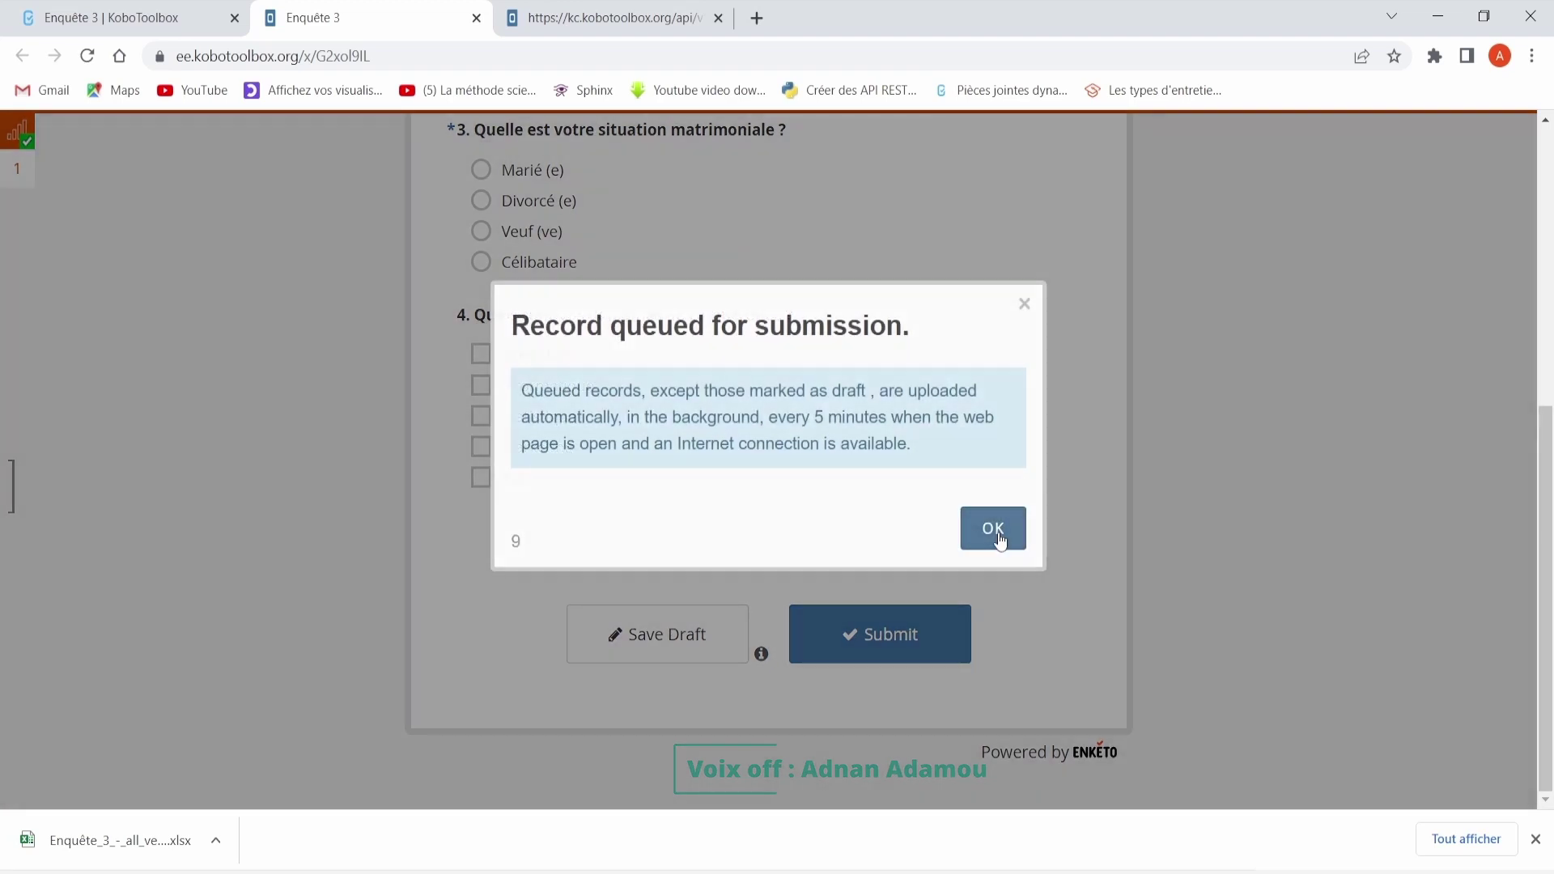
click(999, 538)
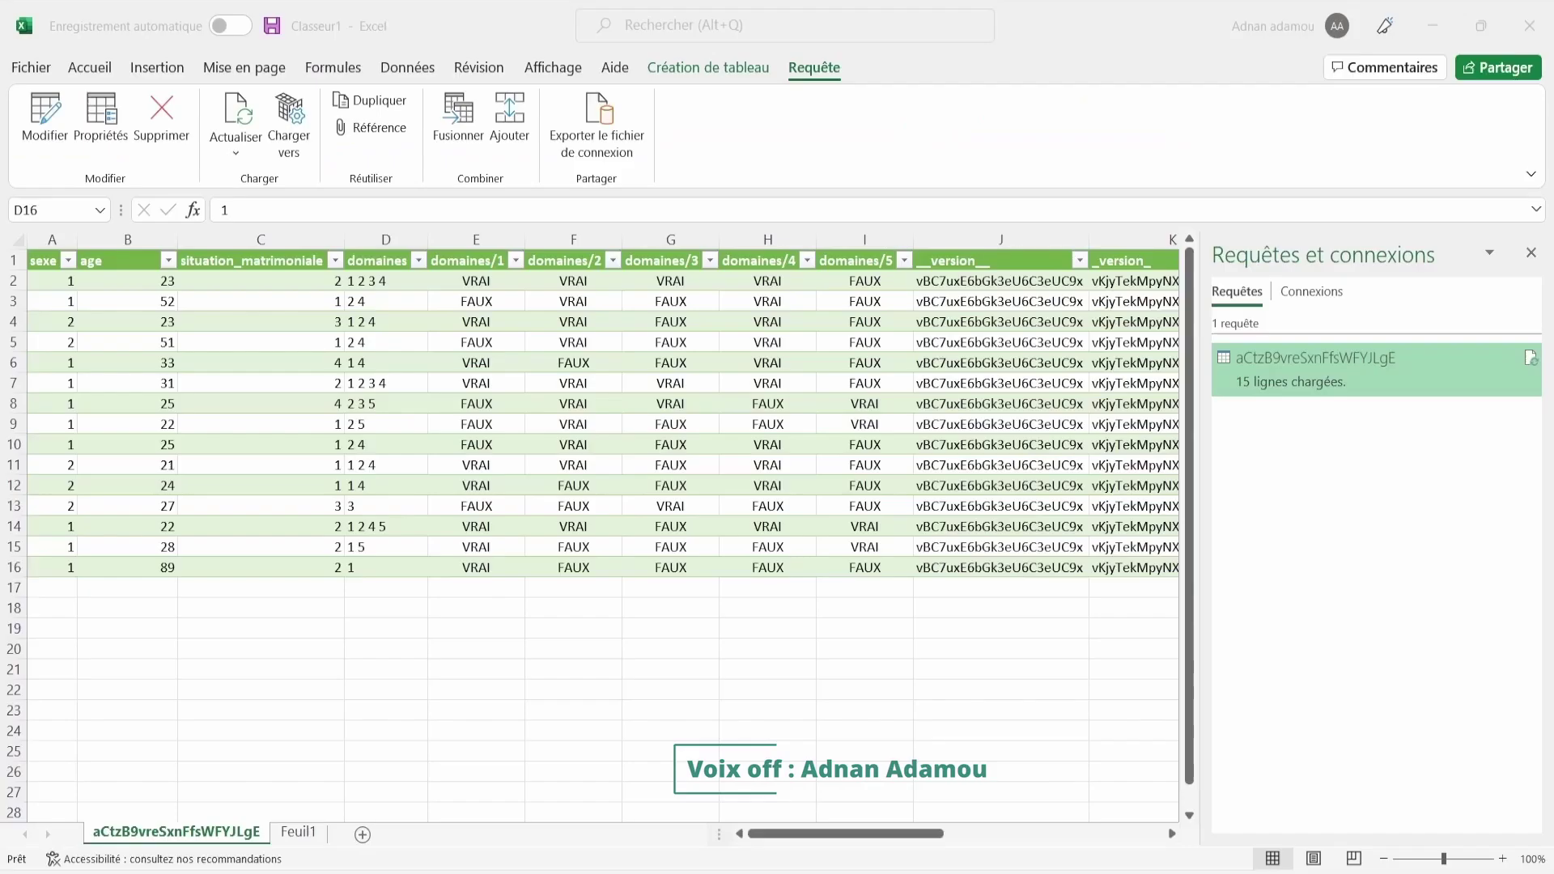
Step: Refresh the query, verify row 17 (age 90, situation 3), and close the Requêtes et connexions pane
click(397, 463)
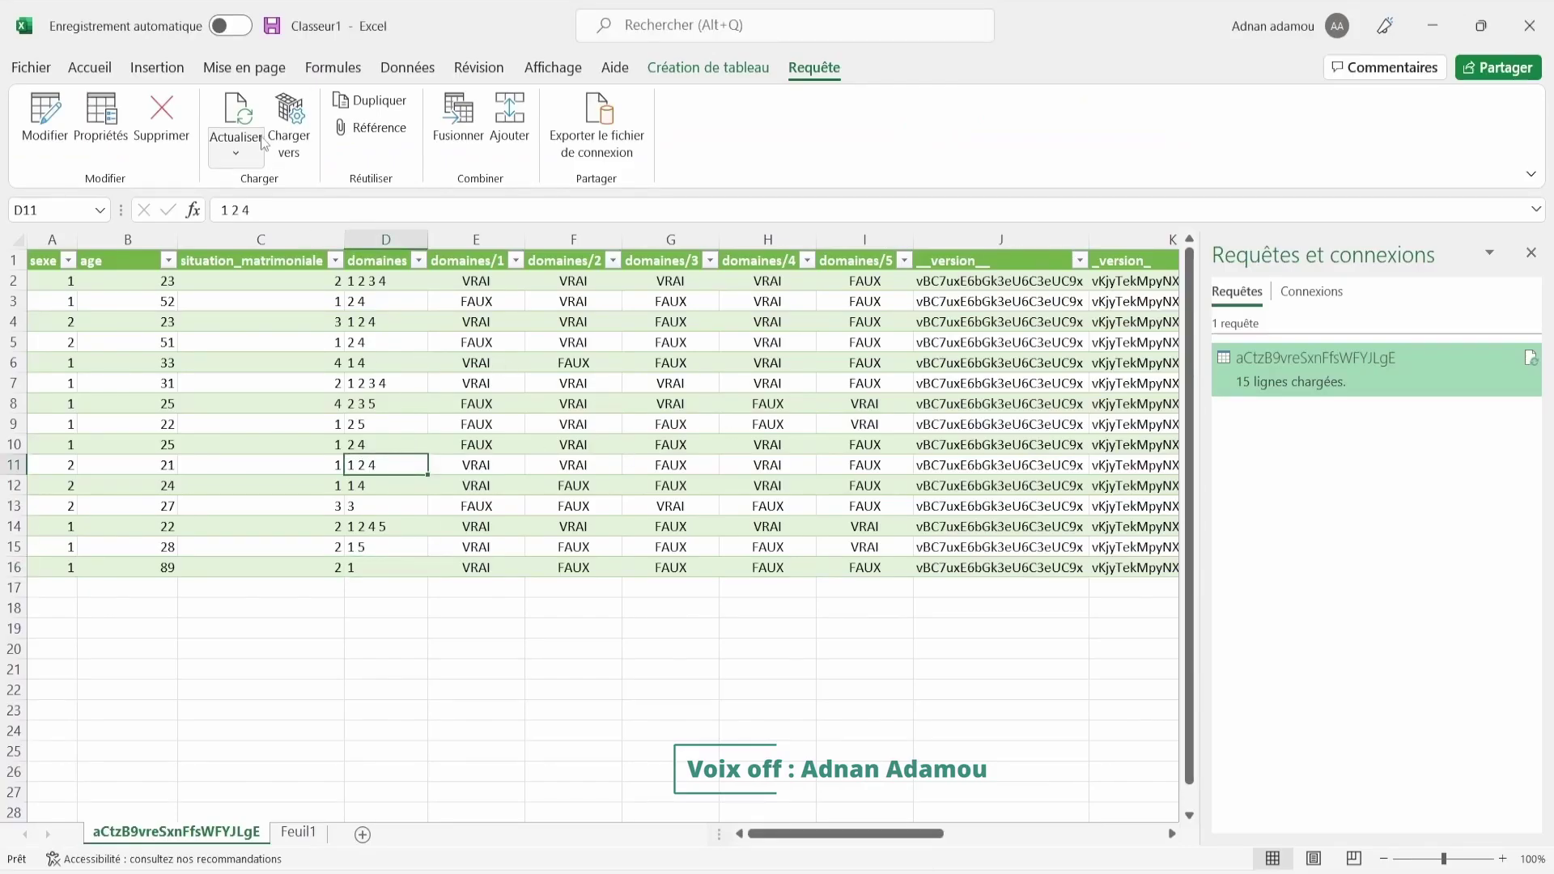
click(238, 117)
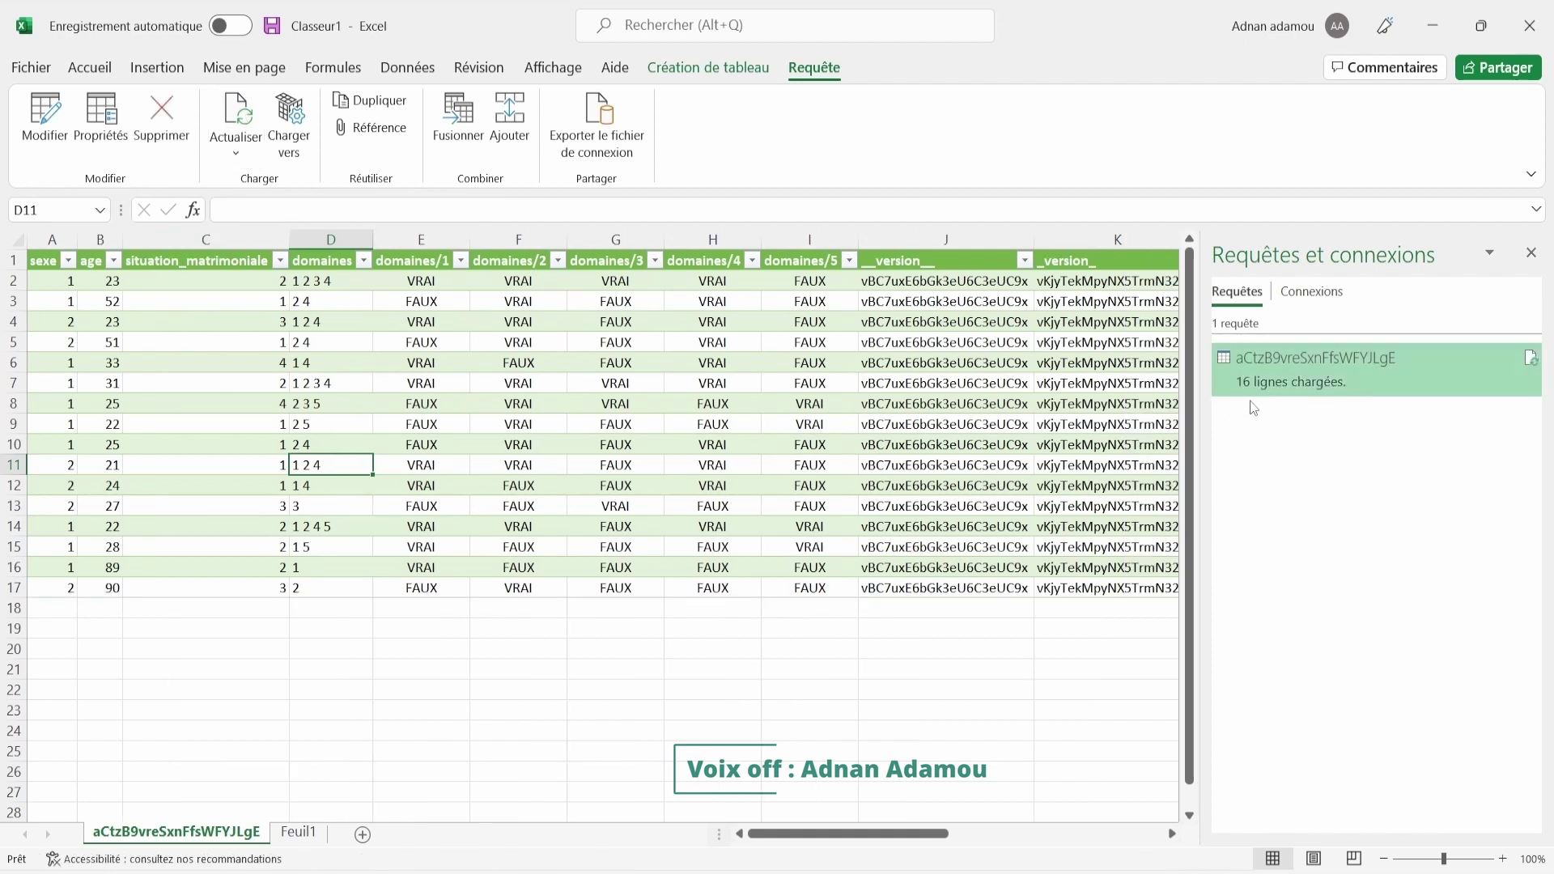
click(102, 593)
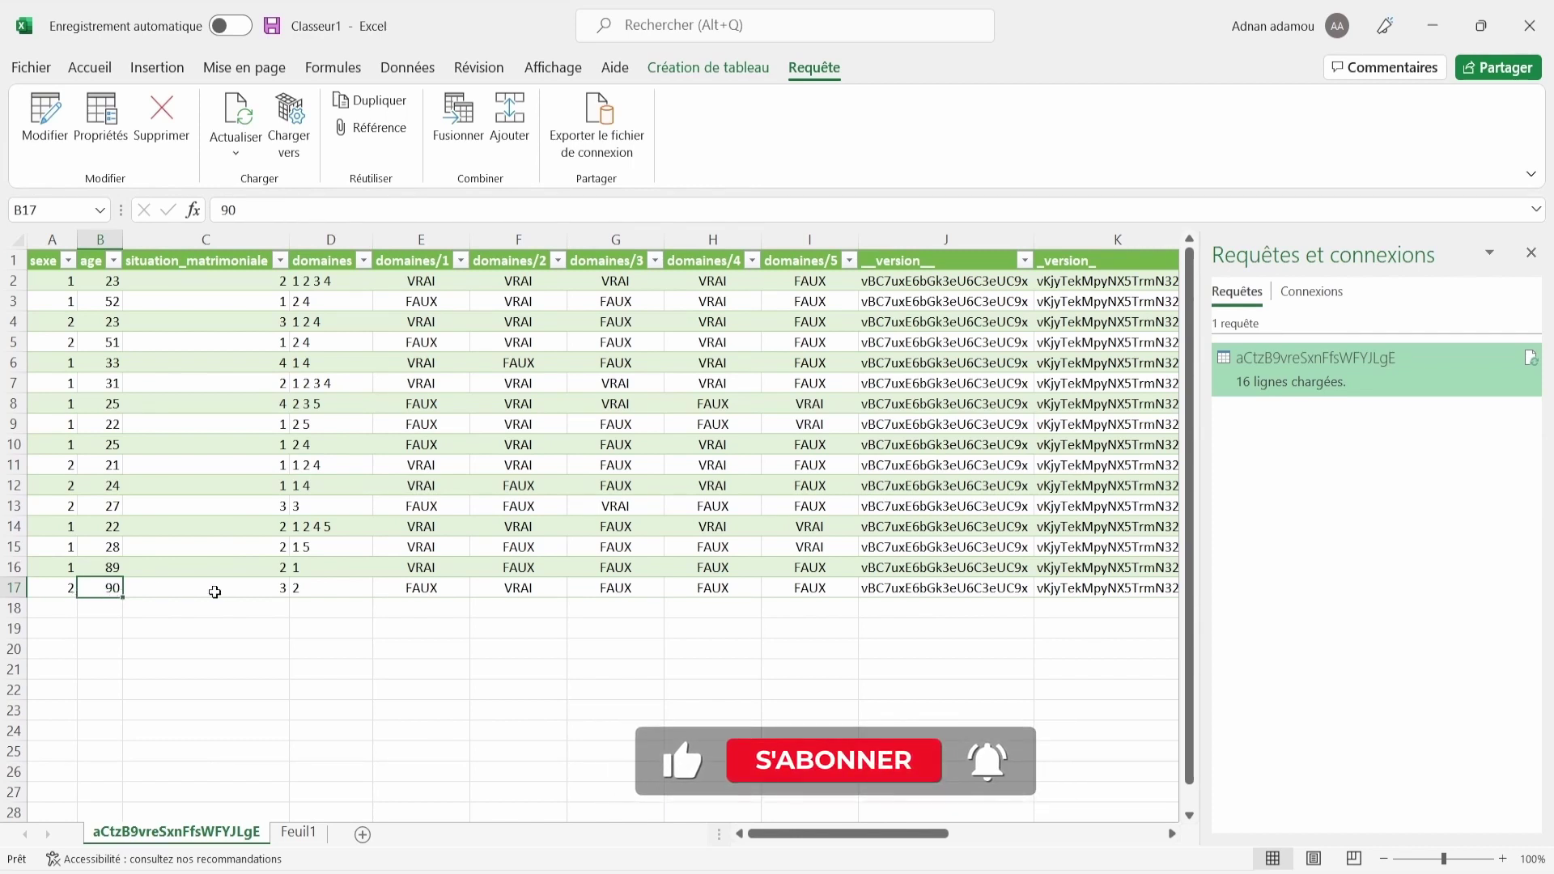
click(214, 592)
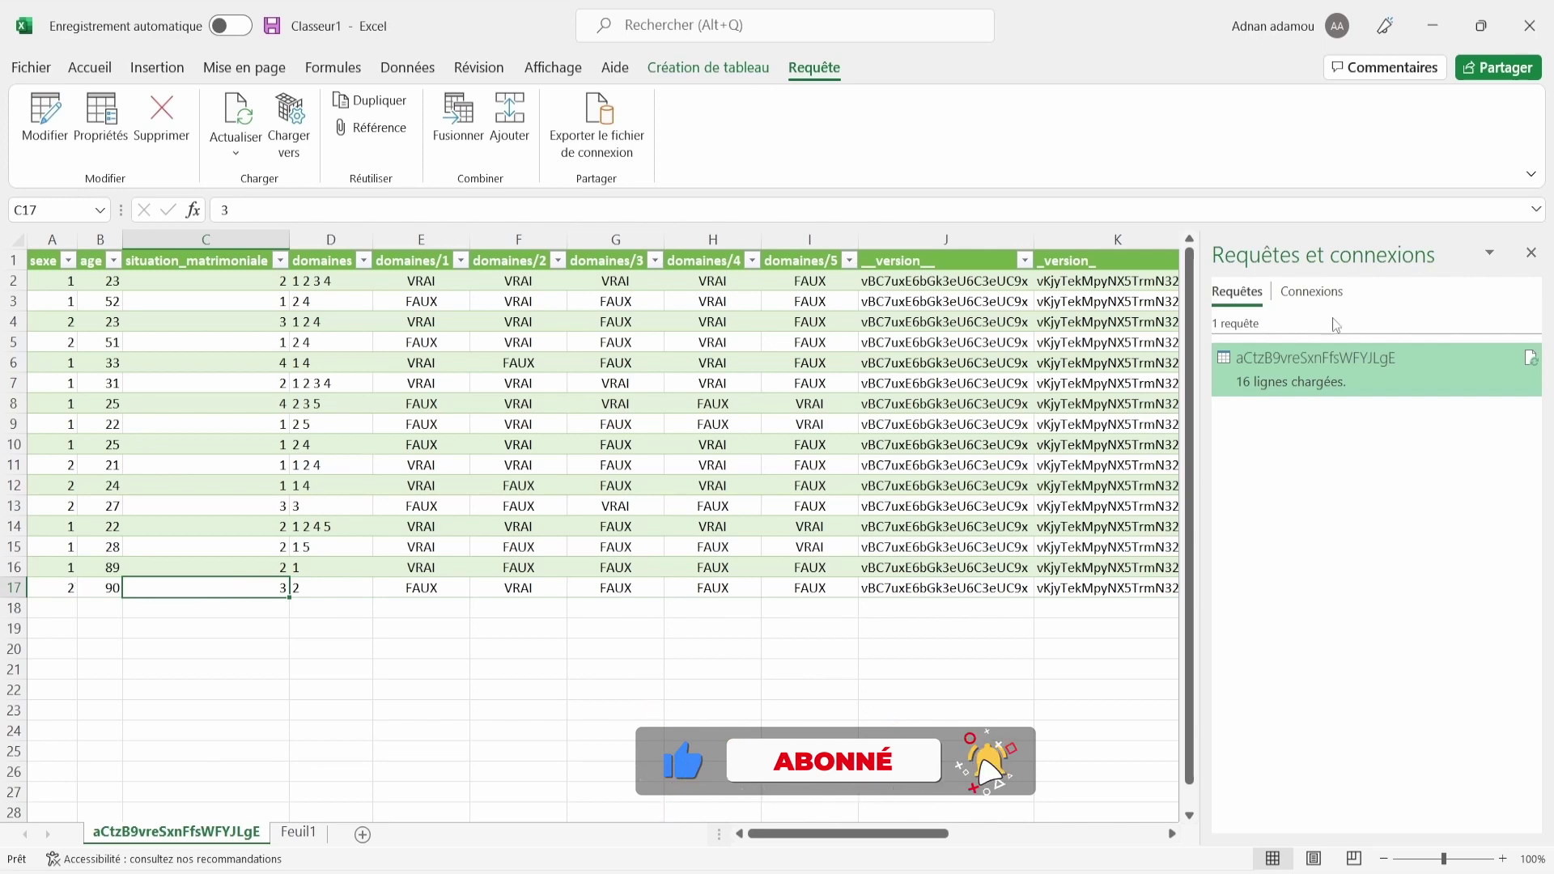
click(1531, 253)
click(945, 486)
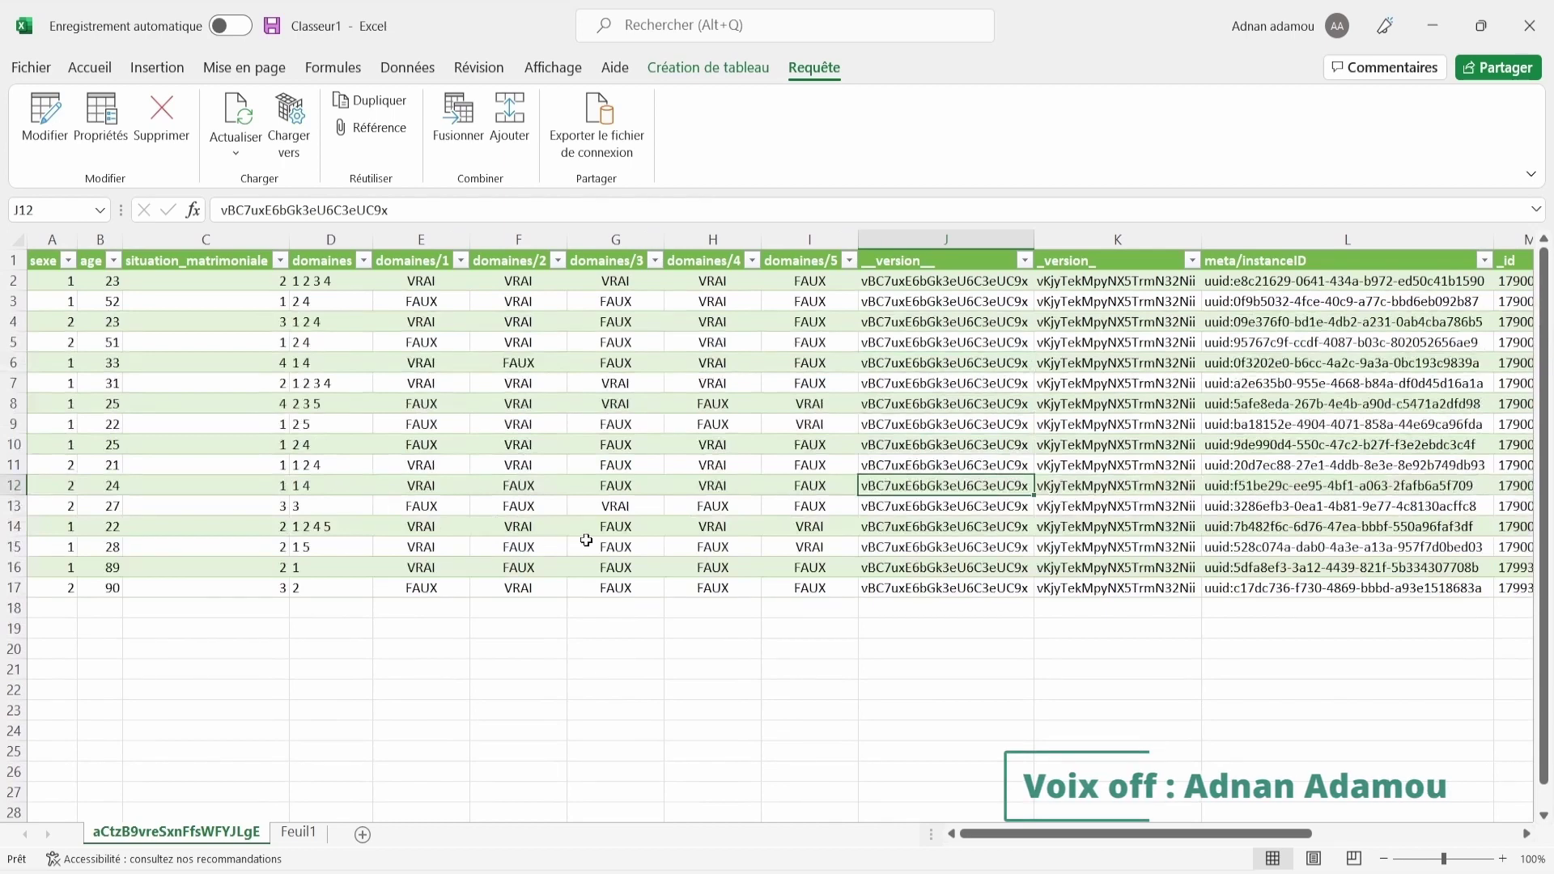
click(472, 449)
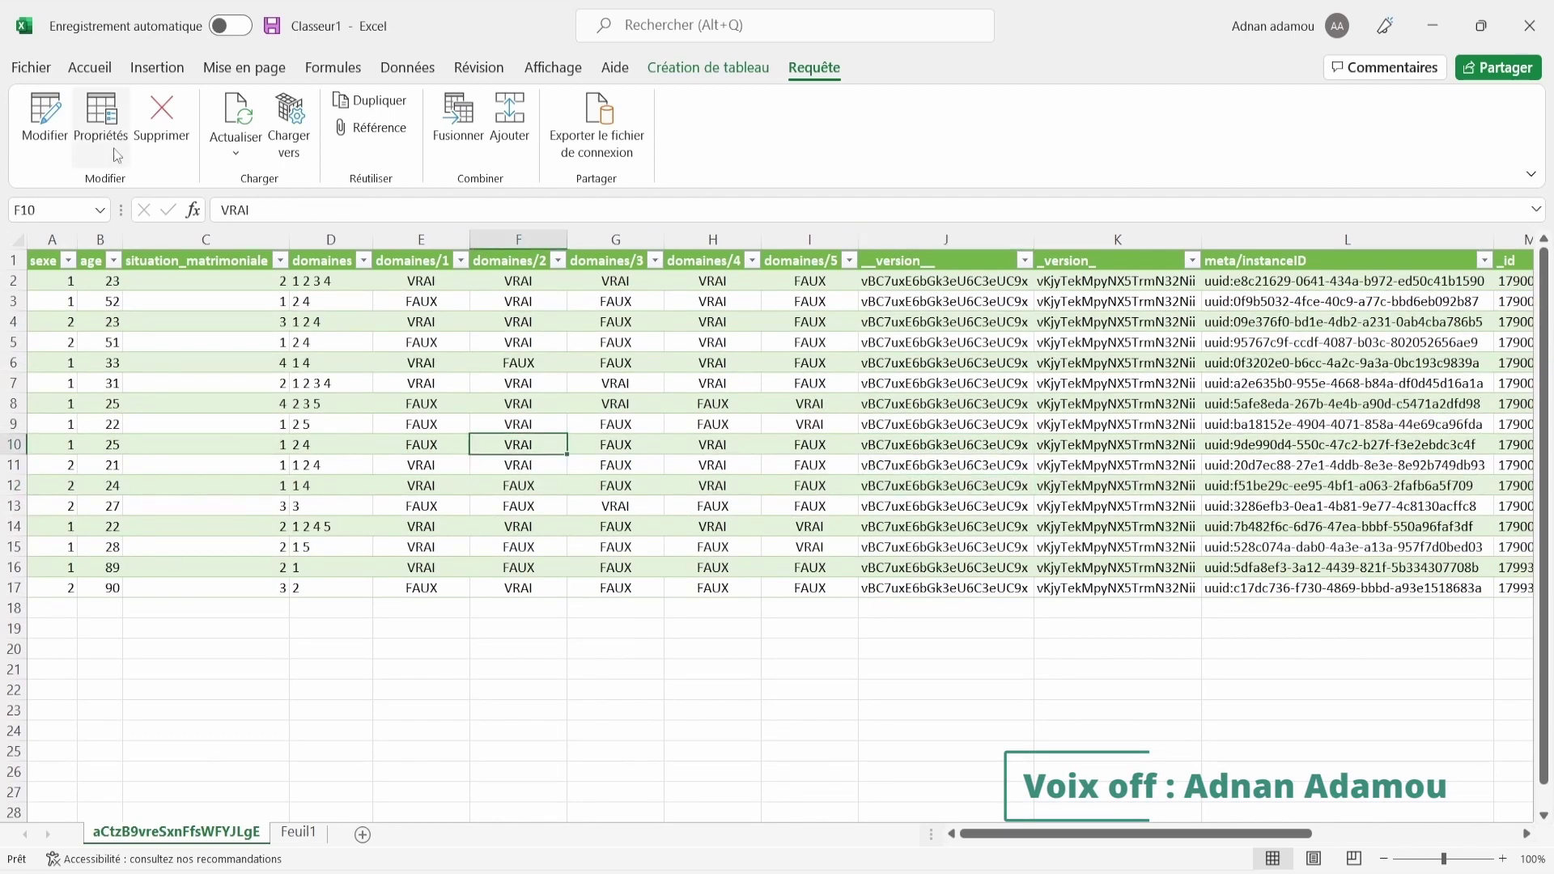
click(89, 67)
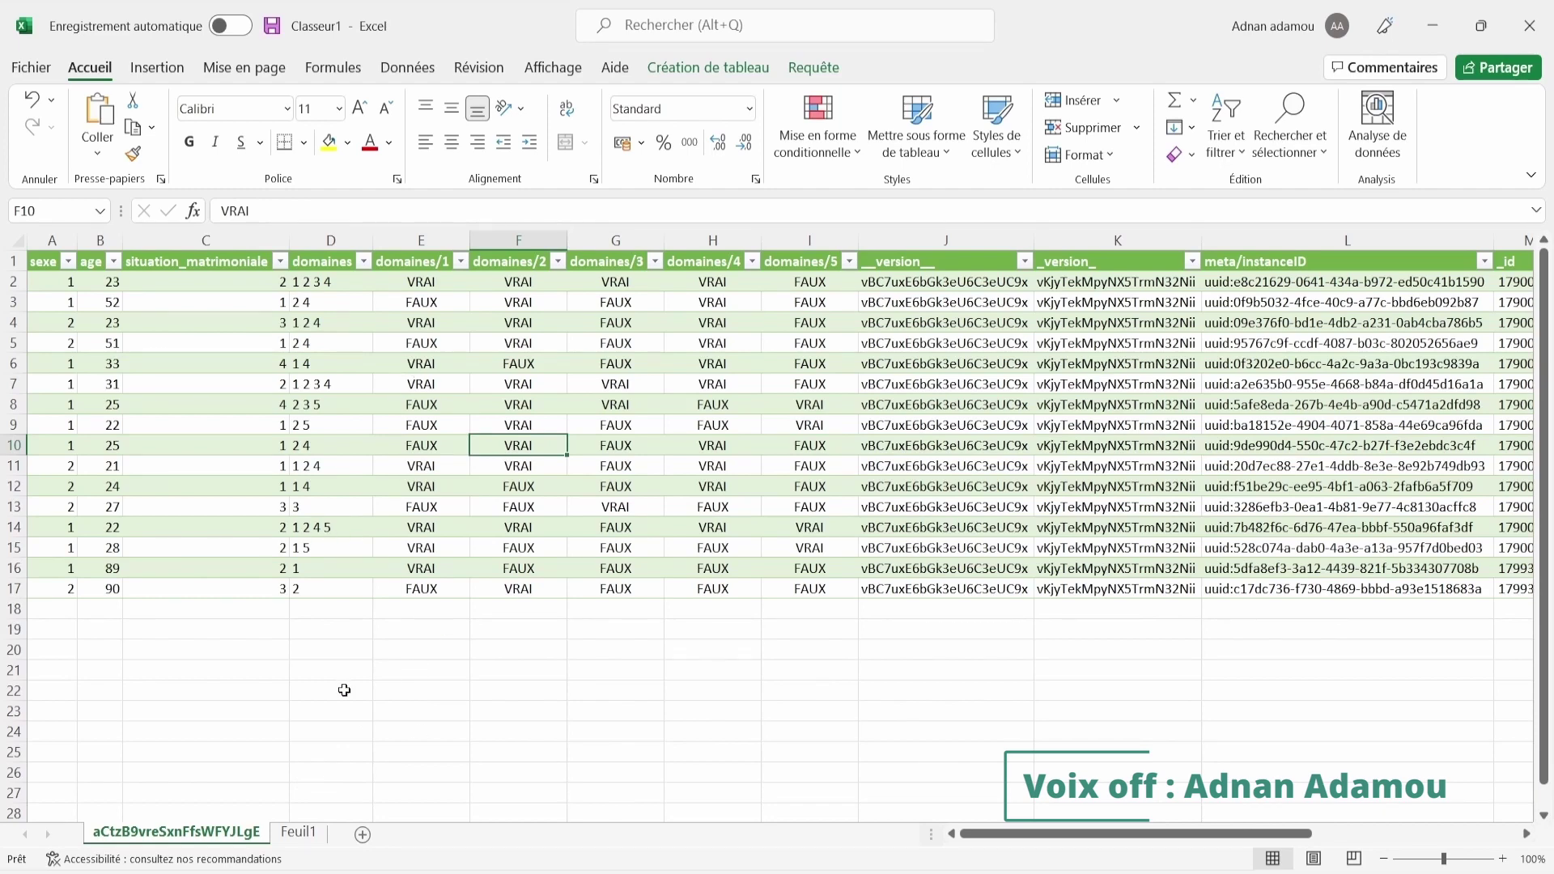
click(279, 447)
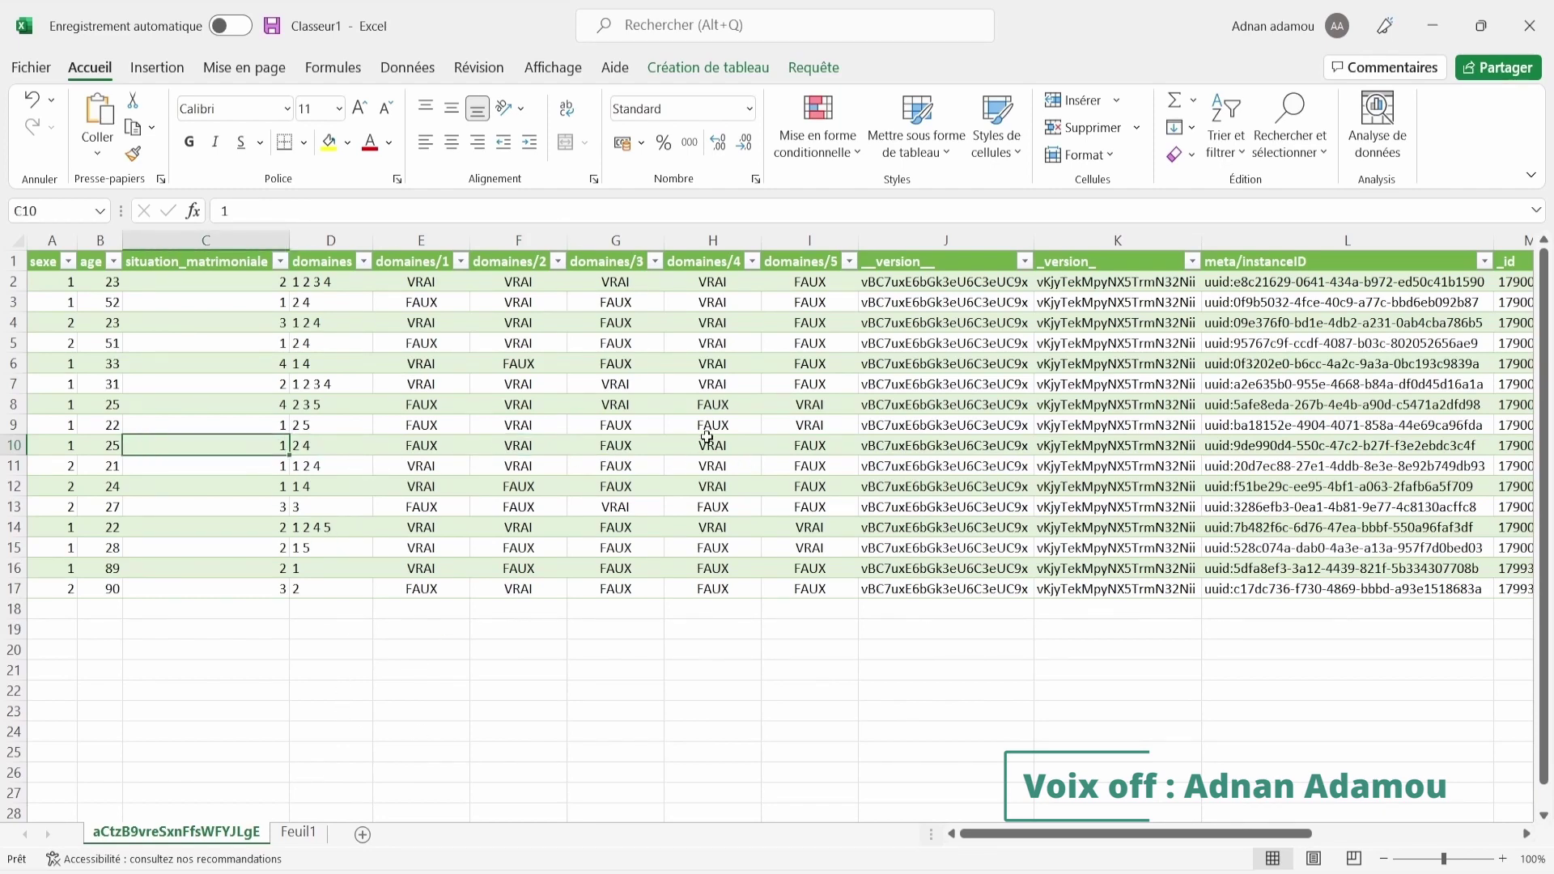